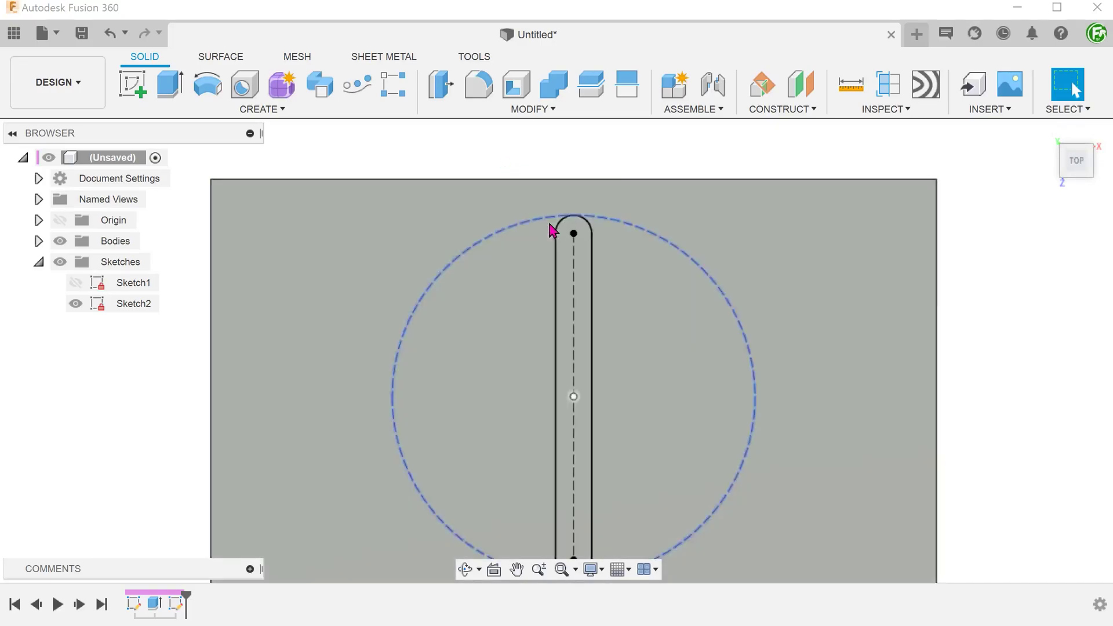
Inspect the slot's rounded top end and the circle's radius, then clear the selection.
{"action": "left_click", "coordinate": [564, 229]}
{"action": "left_click", "coordinate": [540, 221]}
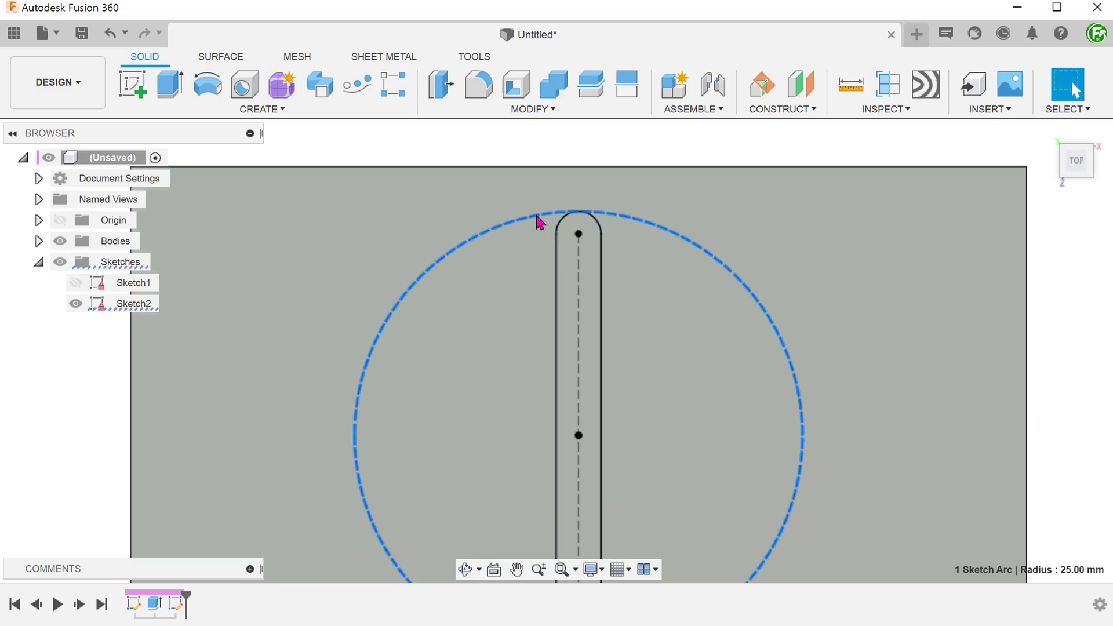
{"action": "left_click", "coordinate": [514, 157]}
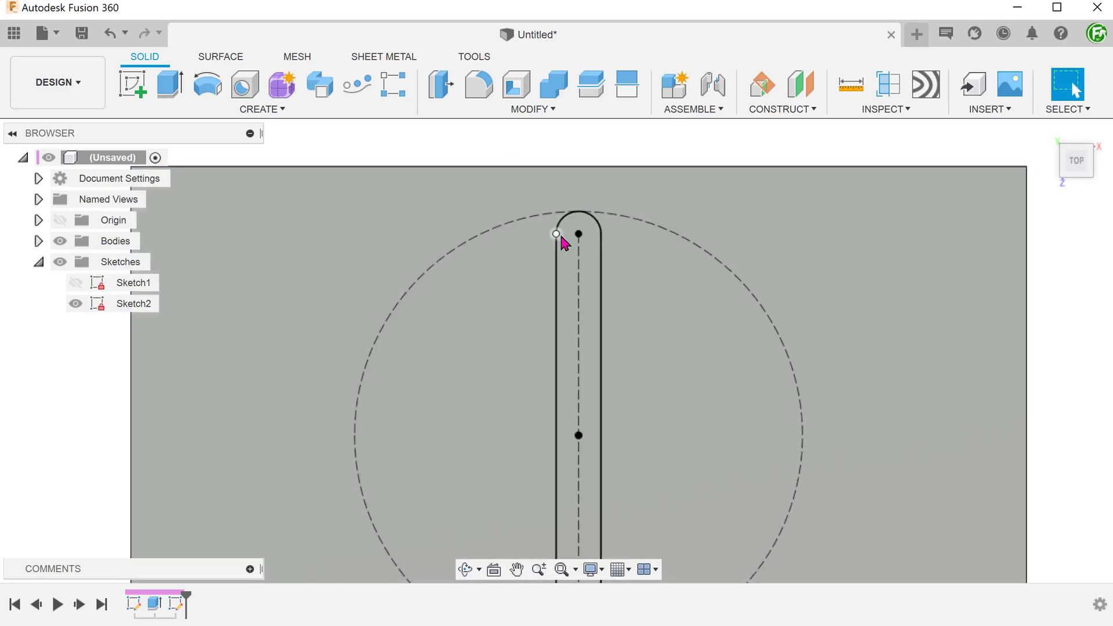
Extrude-cut the slot profile through the entire plate with Extent Type All.
{"action": "left_click", "coordinate": [570, 249]}
{"action": "key", "text": "e"}
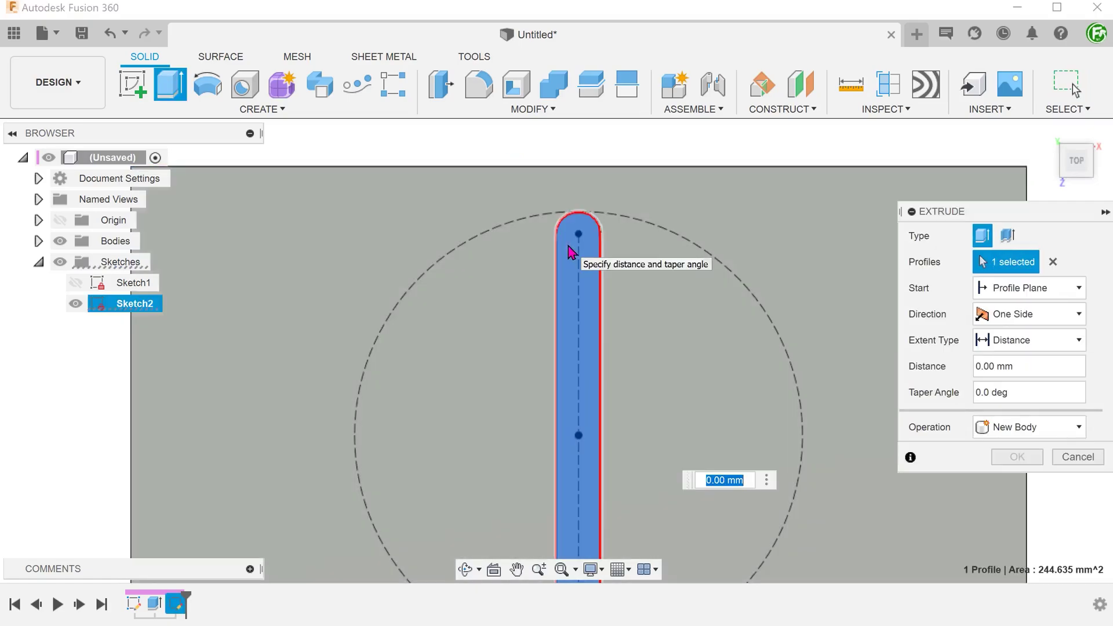
{"action": "left_click_drag", "start_coordinate": [558, 323], "coordinate": [560, 334]}
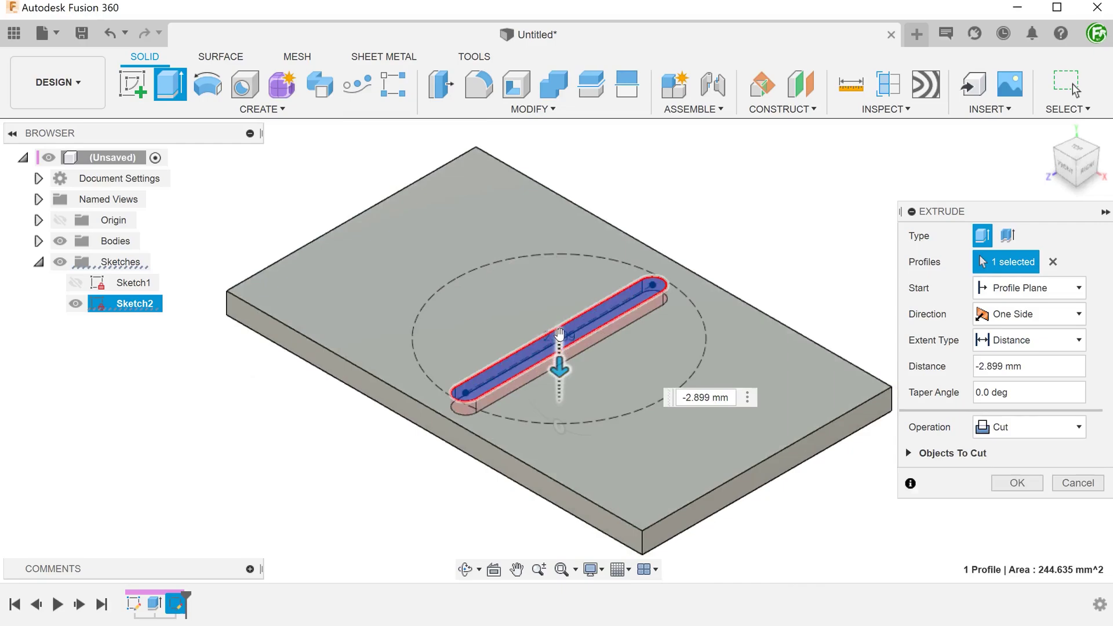
{"action": "left_click", "coordinate": [997, 341]}
{"action": "left_click", "coordinate": [1010, 394]}
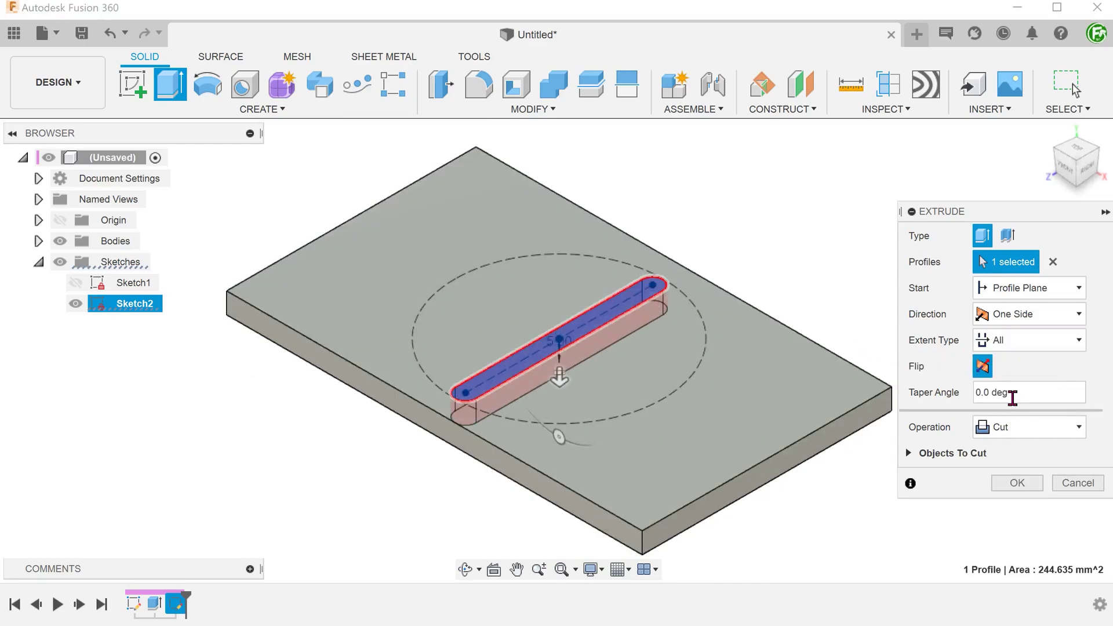
{"action": "left_click", "coordinate": [1017, 482]}
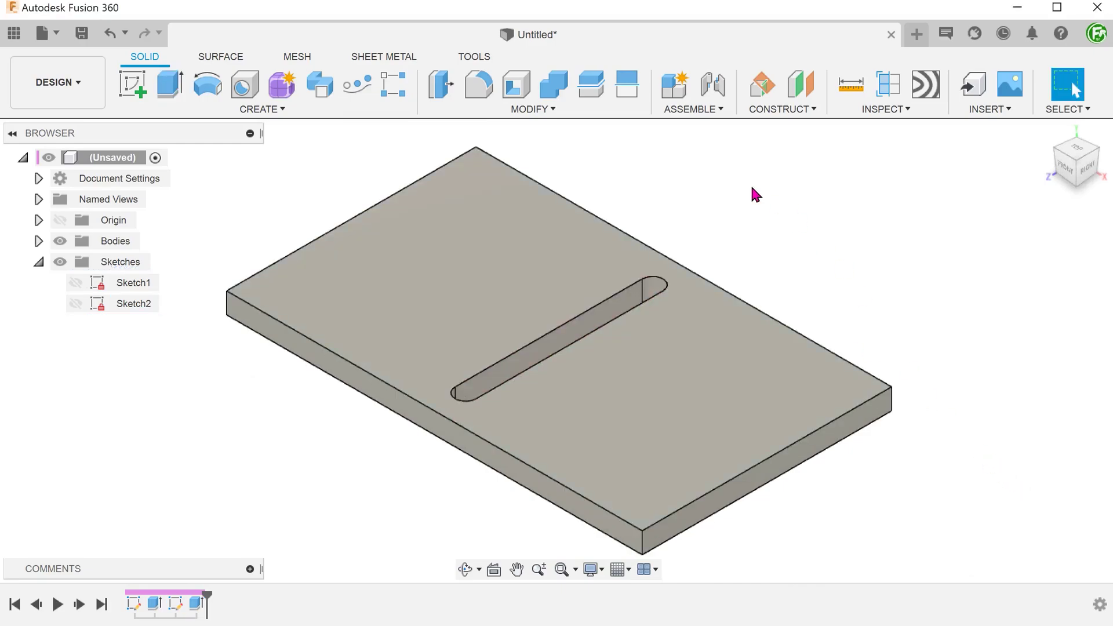
Rectangular-pattern the slot cut along the X axis into 3 copies about 20.8 mm apart.
{"action": "left_click", "coordinate": [393, 85]}
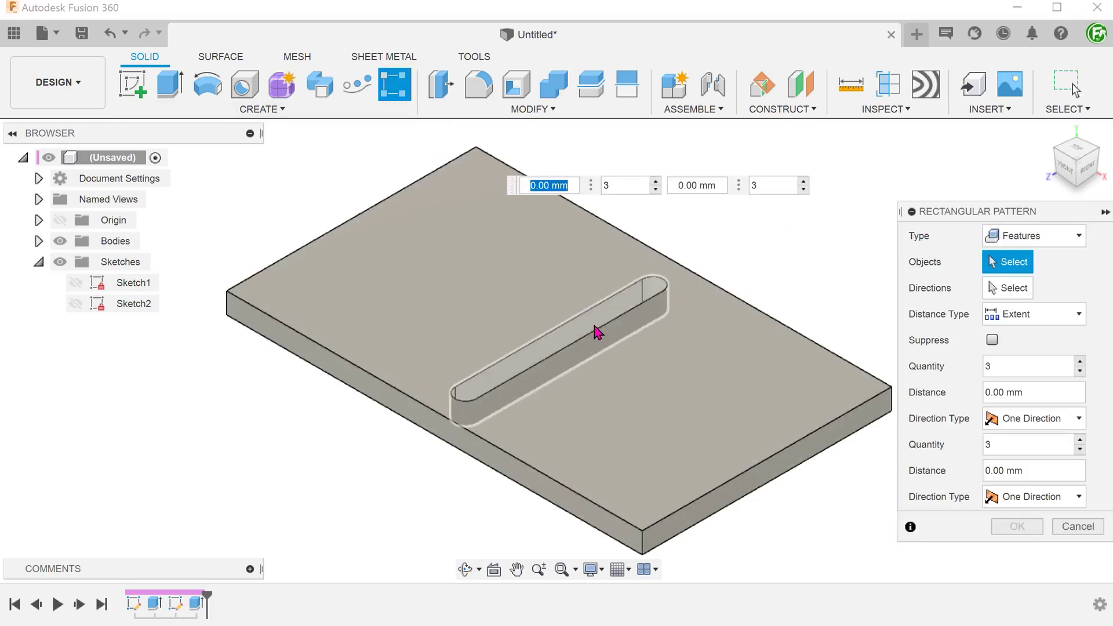
{"action": "left_click", "coordinate": [595, 323]}
{"action": "left_click", "coordinate": [1014, 288]}
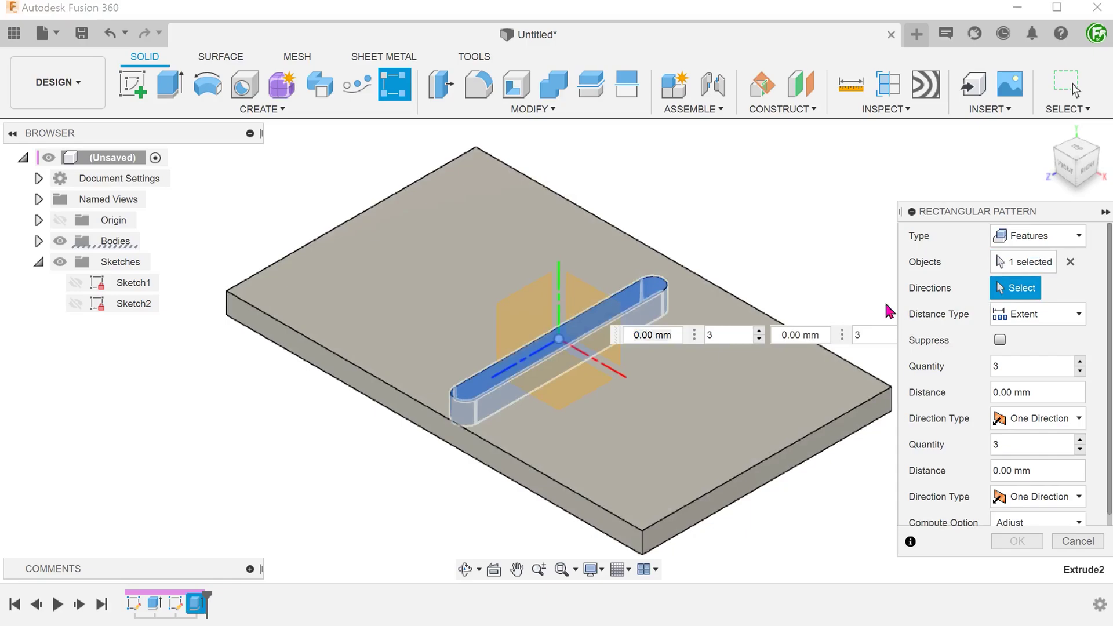
{"action": "middle_click_drag", "start_coordinate": [885, 300], "coordinate": [570, 365], "text": "shift"}
{"action": "left_click", "coordinate": [571, 365]}
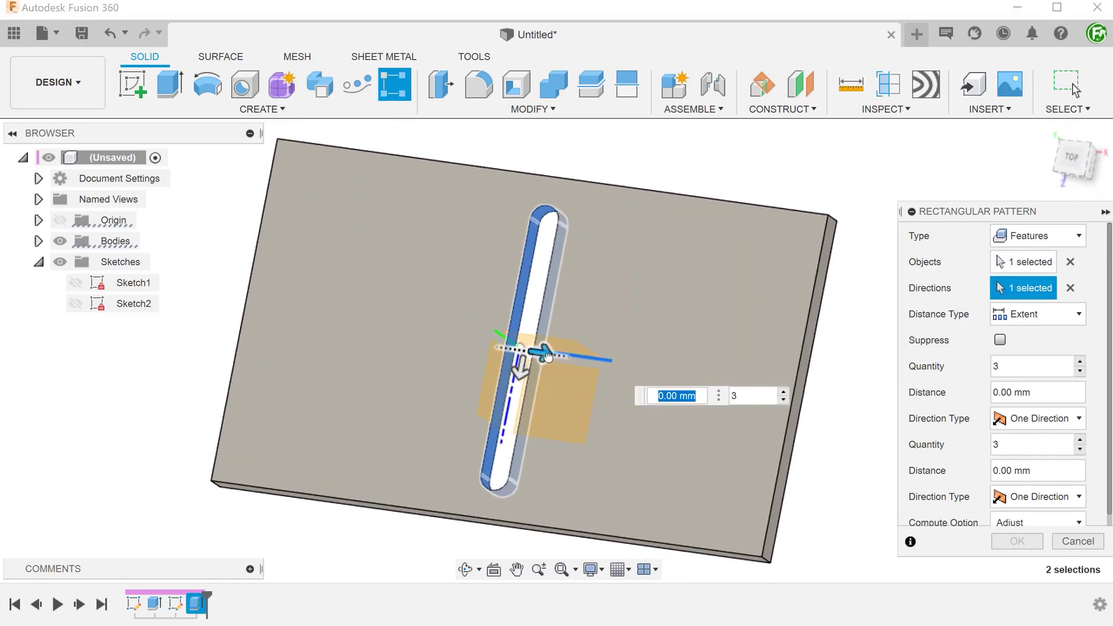
{"action": "left_click_drag", "start_coordinate": [542, 353], "coordinate": [665, 356]}
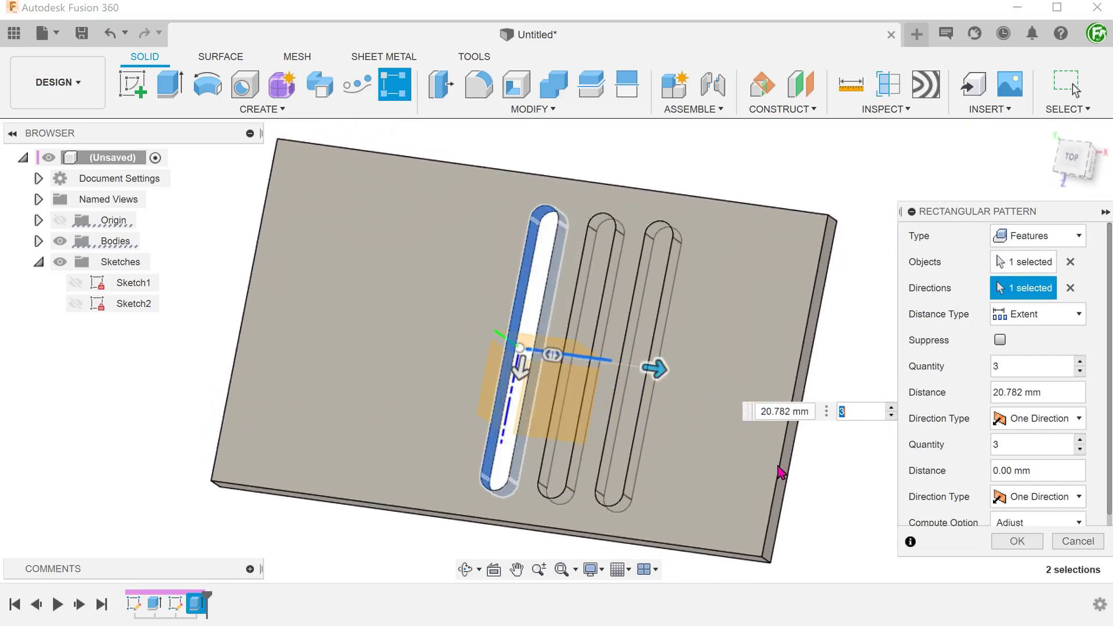
{"action": "left_click", "coordinate": [1016, 541]}
{"action": "middle_click_drag", "start_coordinate": [1014, 541], "coordinate": [937, 491], "text": "shift"}
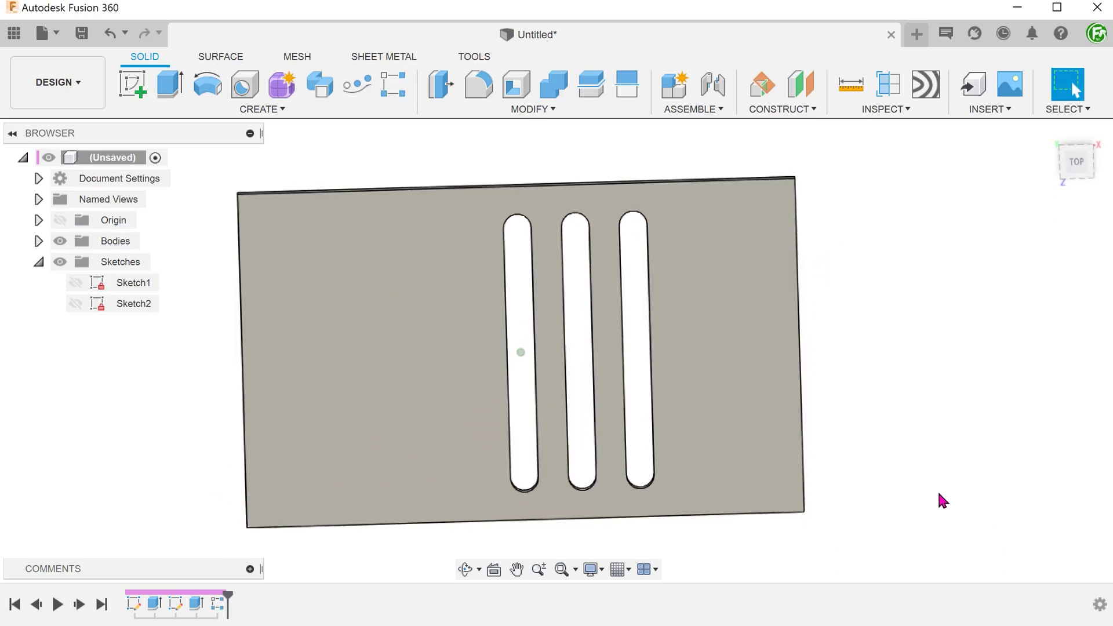
{"action": "left_click", "coordinate": [1072, 168]}
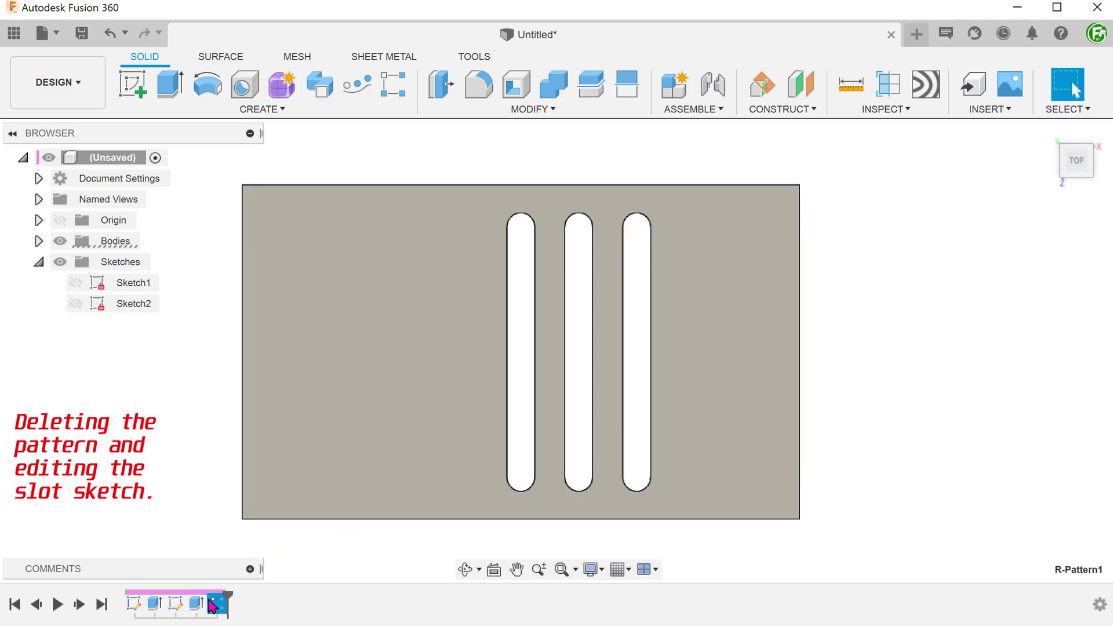
Delete the R-Pattern1 feature and reopen Sketch2 for editing.
{"action": "key", "text": "Delete"}
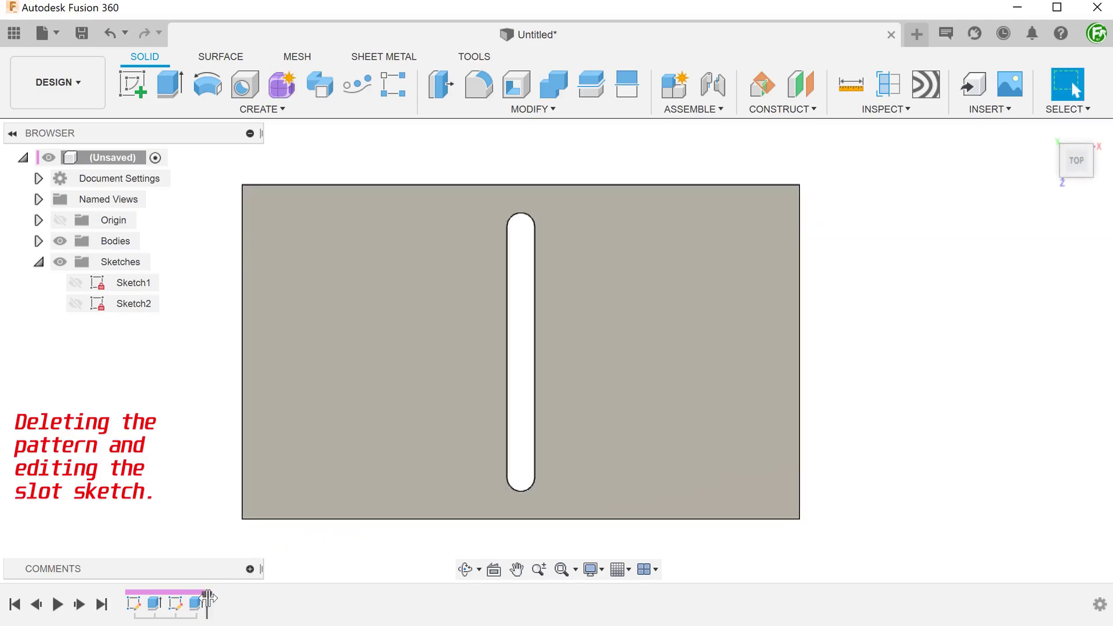
{"action": "right_click", "coordinate": [176, 604]}
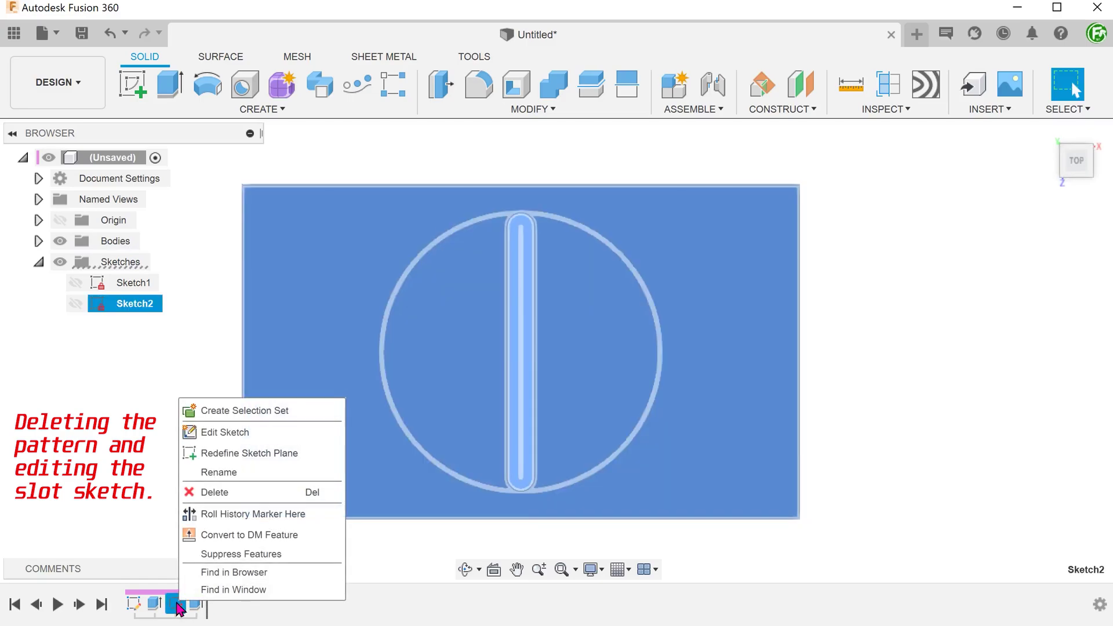
{"action": "left_click", "coordinate": [207, 440]}
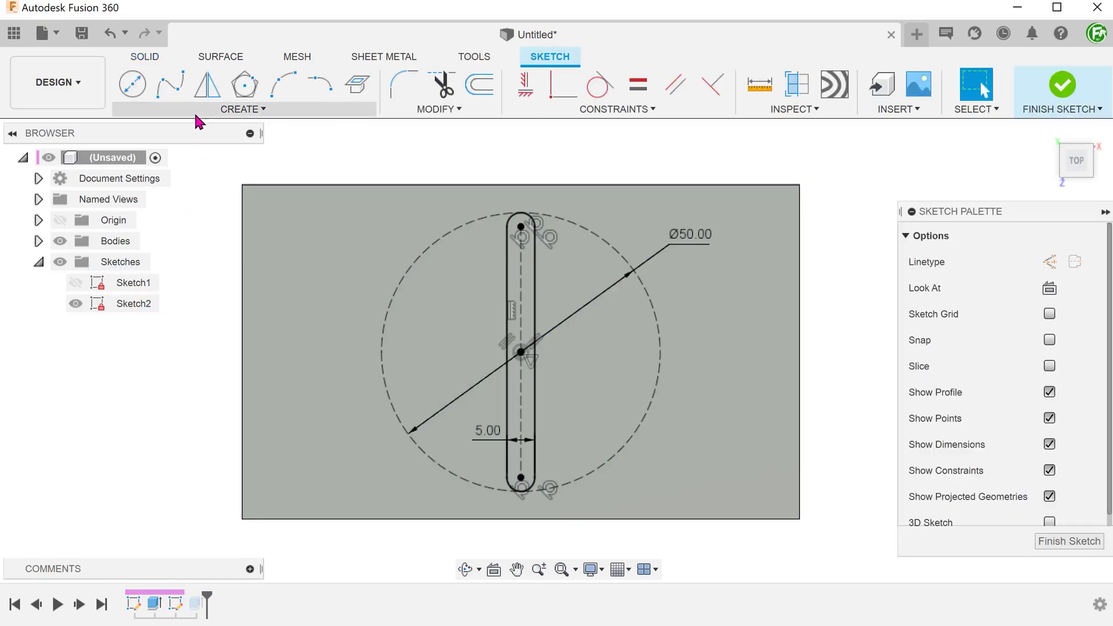
Pattern the four slot curves within the sketch into three copies to the right.
{"action": "left_click", "coordinate": [200, 113]}
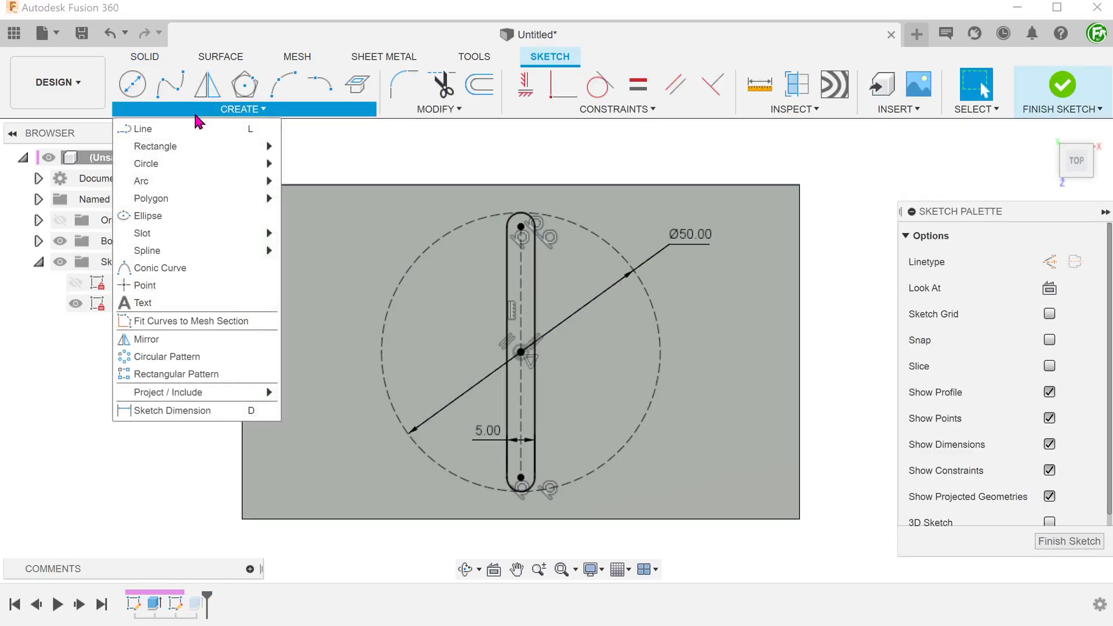
{"action": "left_click", "coordinate": [197, 374]}
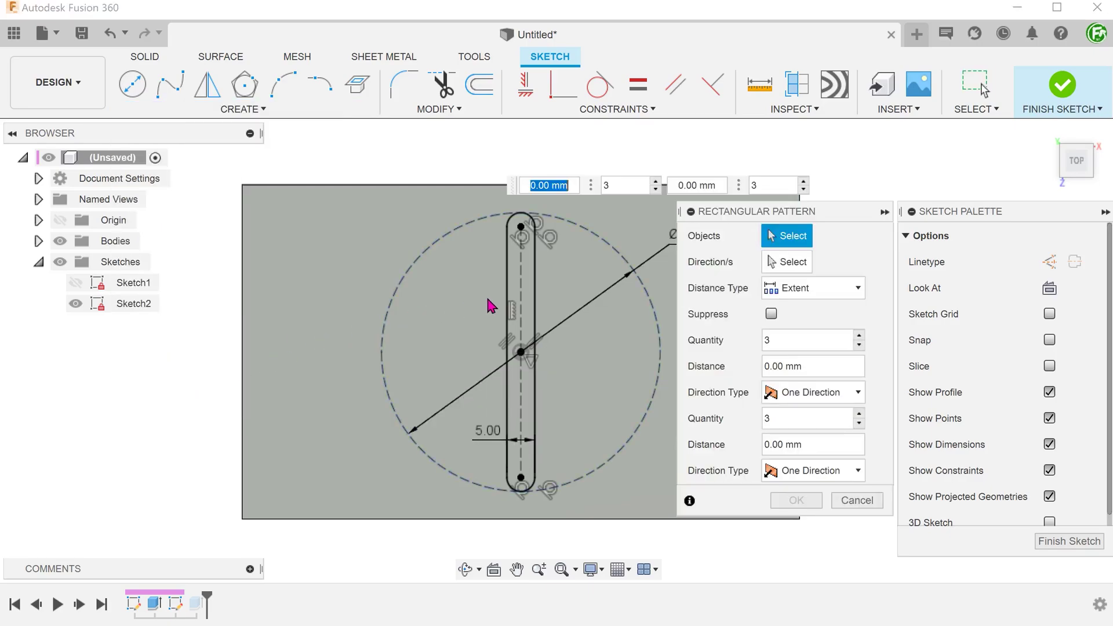
{"action": "double_click", "coordinate": [535, 300]}
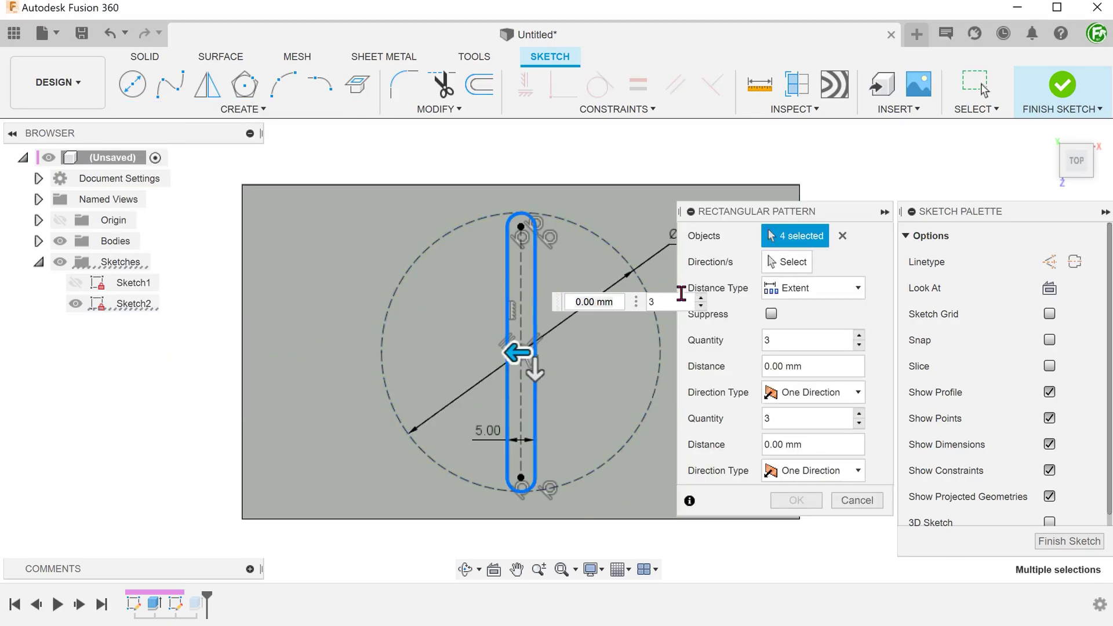
{"action": "left_click_drag", "start_coordinate": [521, 352], "coordinate": [612, 353]}
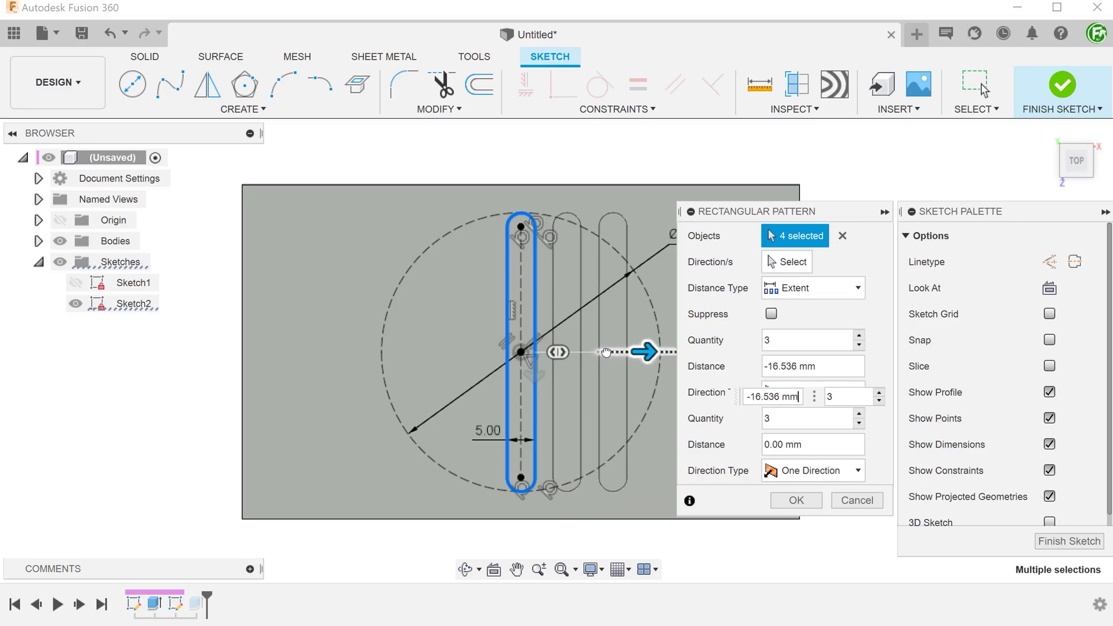
{"action": "key", "text": "Tab"}
{"action": "left_click", "coordinate": [768, 499]}
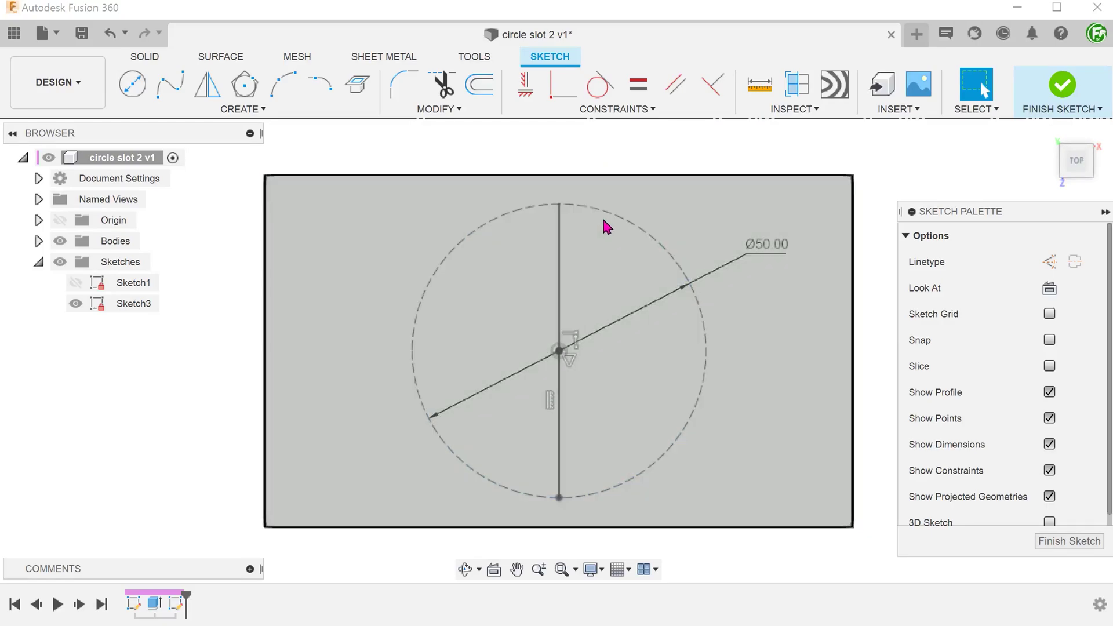
Constrain the vertical line's top end to the circle and pick that line for a thin-wall extrude.
{"action": "left_click", "coordinate": [560, 251]}
{"action": "left_click", "coordinate": [560, 206]}
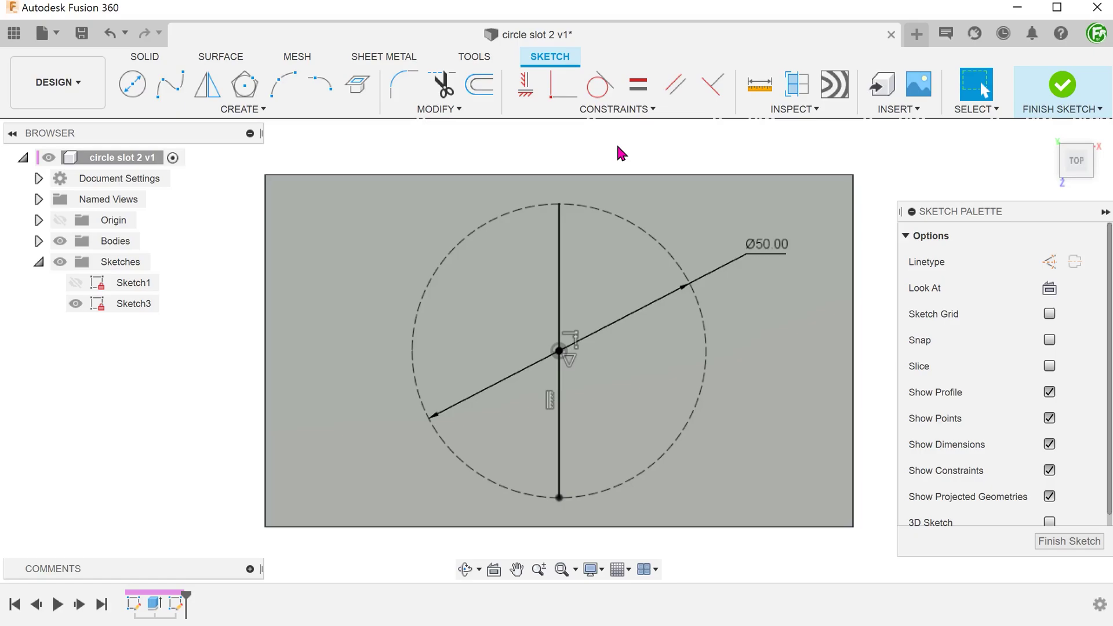
{"action": "key", "text": "e"}
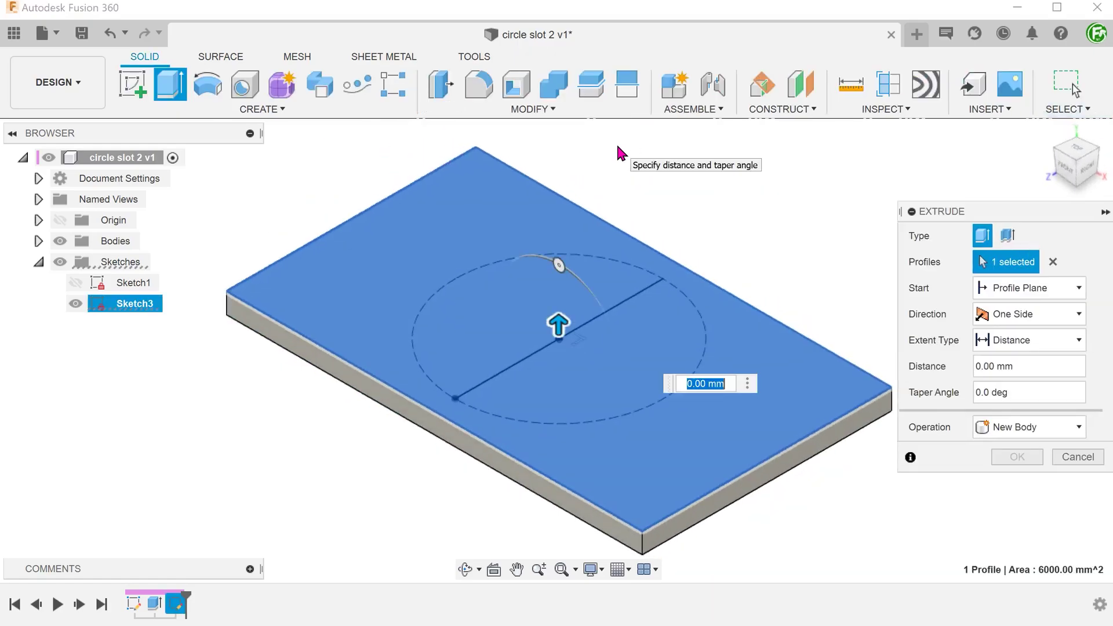
{"action": "left_click", "coordinate": [1051, 262]}
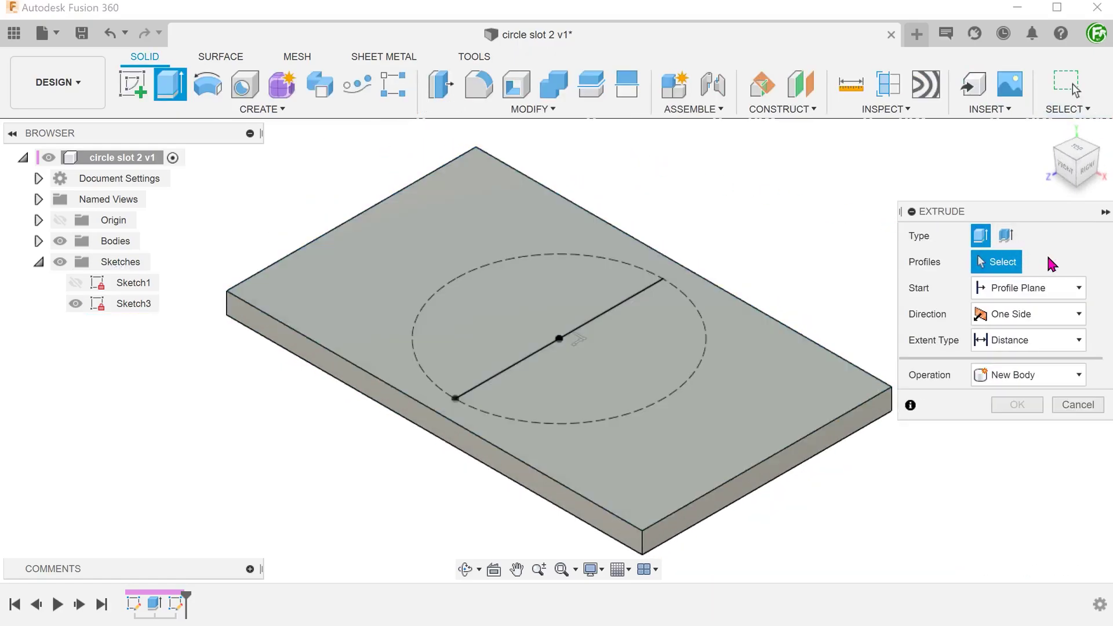
{"action": "left_click", "coordinate": [1006, 238]}
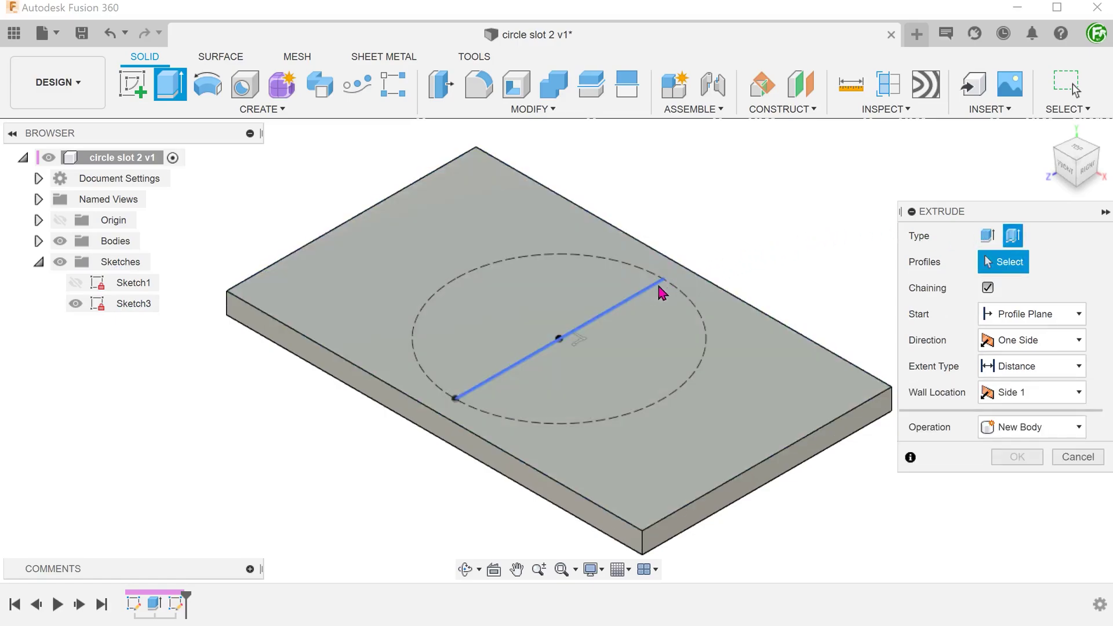
{"action": "left_click", "coordinate": [635, 296]}
Cut a 3 mm thin wall centred on the line through the whole plate.
{"action": "left_click_drag", "start_coordinate": [636, 296], "coordinate": [638, 339]}
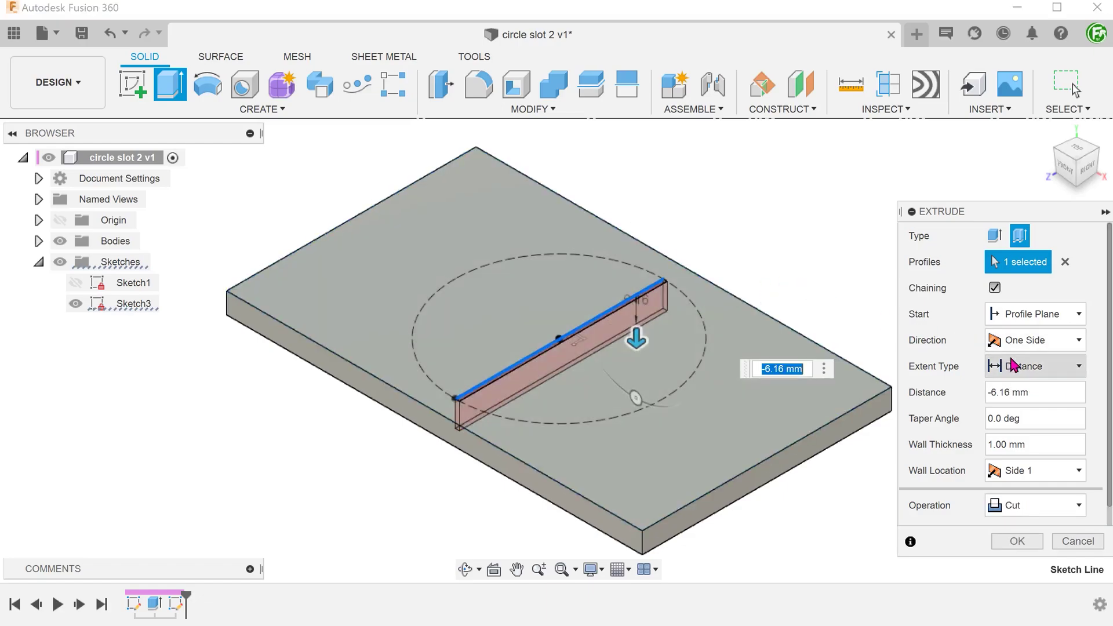
{"action": "left_click", "coordinate": [1034, 366]}
{"action": "left_click", "coordinate": [1037, 425]}
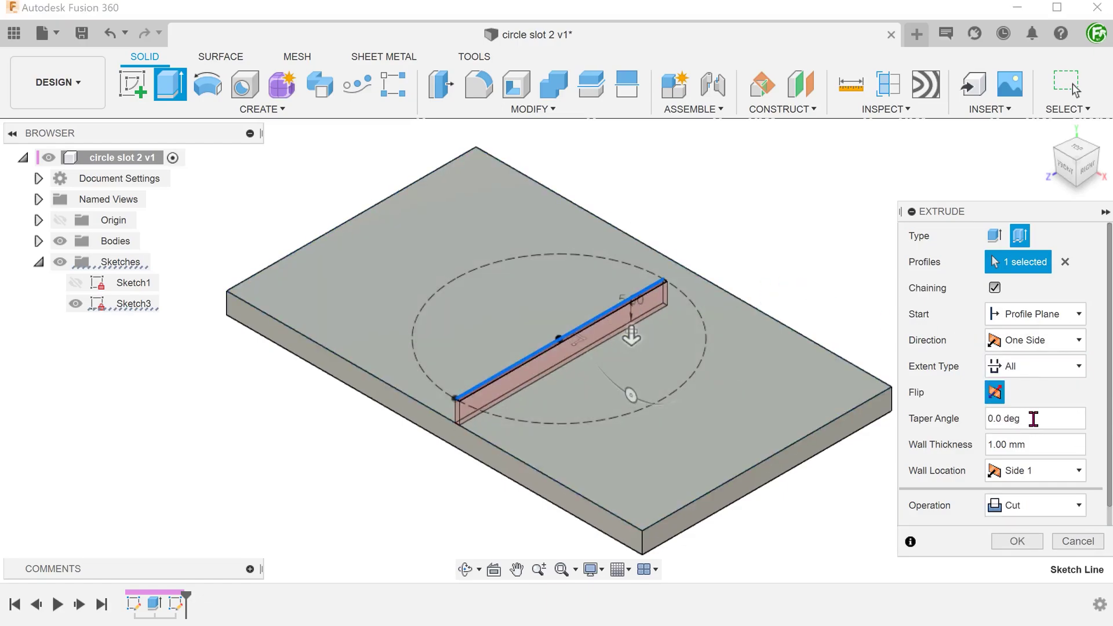
{"action": "left_click_drag", "start_coordinate": [1038, 444], "coordinate": [985, 444]}
{"action": "type", "text": "3"}
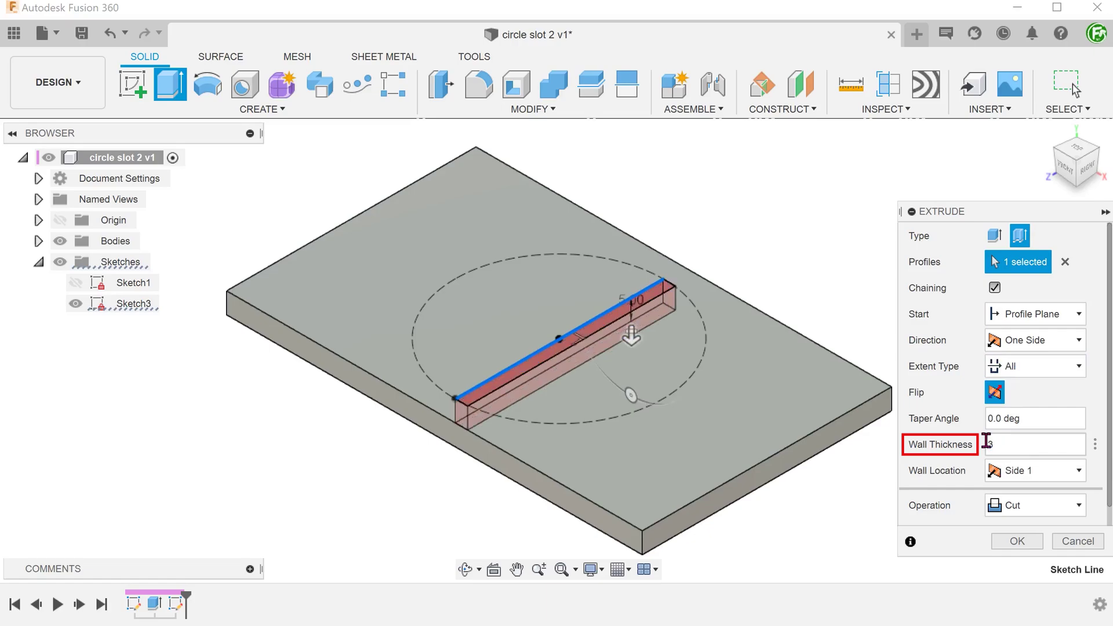
{"action": "left_click", "coordinate": [1075, 151]}
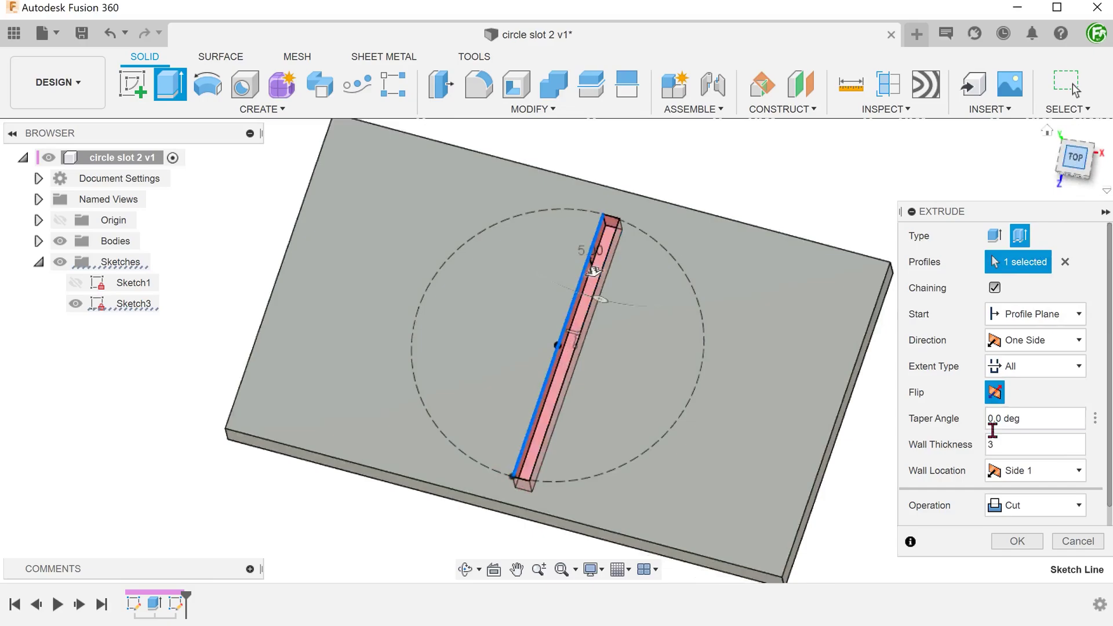
{"action": "left_click", "coordinate": [1000, 474]}
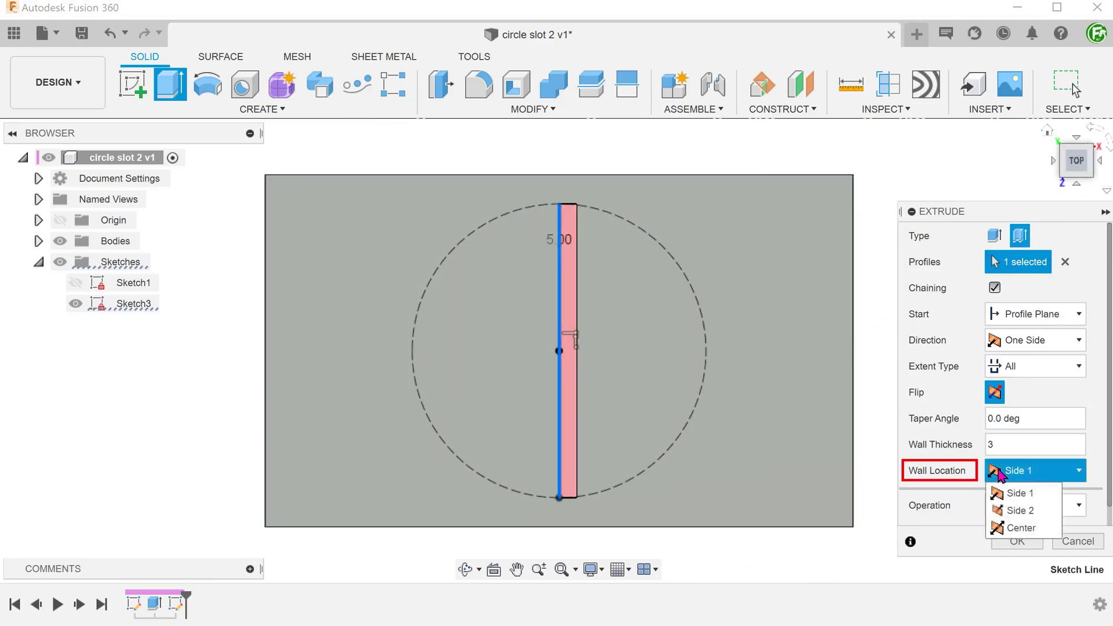
{"action": "left_click", "coordinate": [1020, 527]}
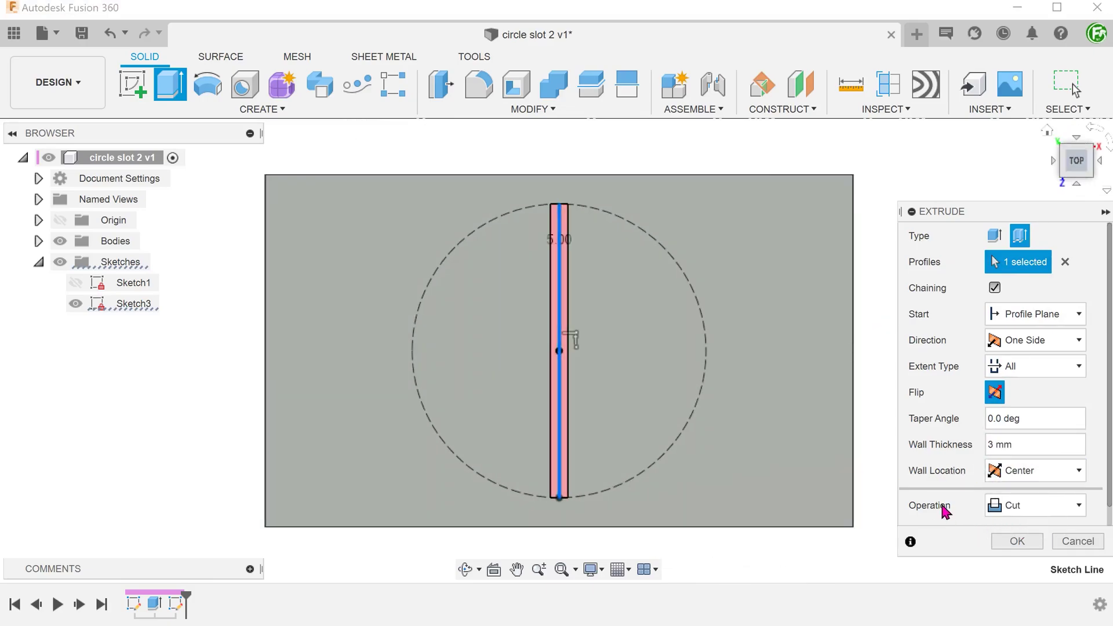
{"action": "left_click", "coordinate": [1004, 540]}
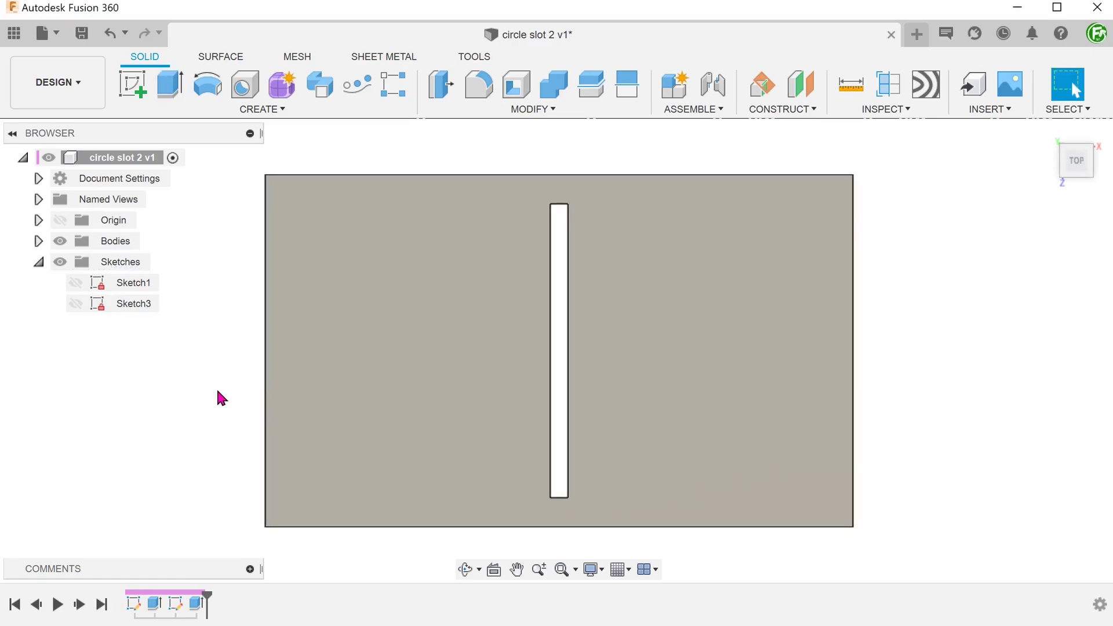
Rectangular-pattern the thin slot cut along a plate edge into 3 copies 15.512 mm apart.
{"action": "key", "text": "F6"}
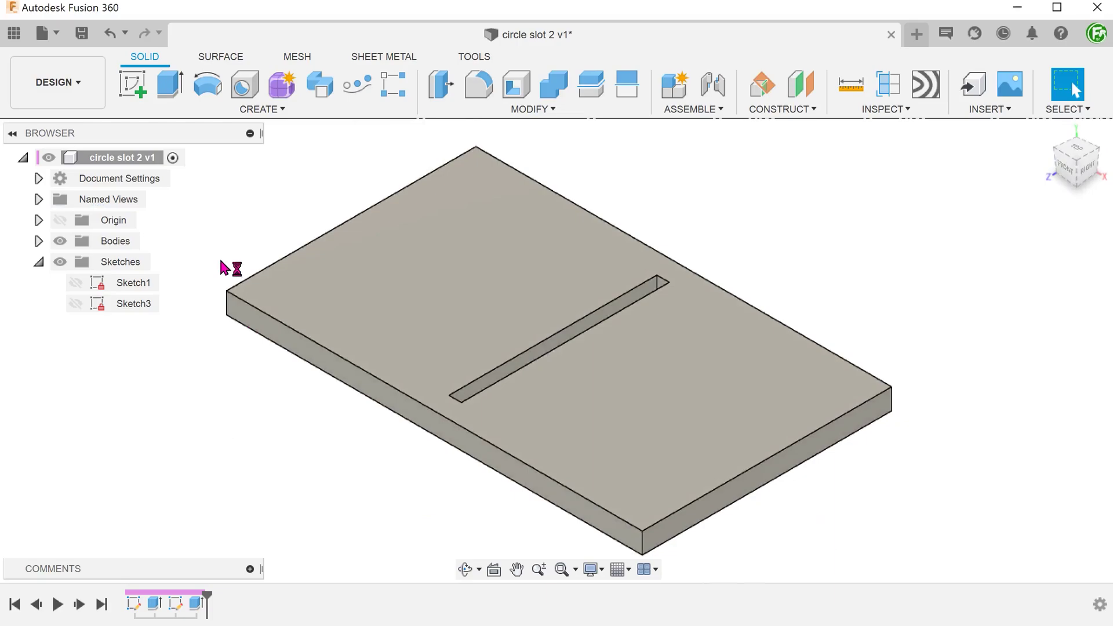
{"action": "left_click", "coordinate": [395, 85]}
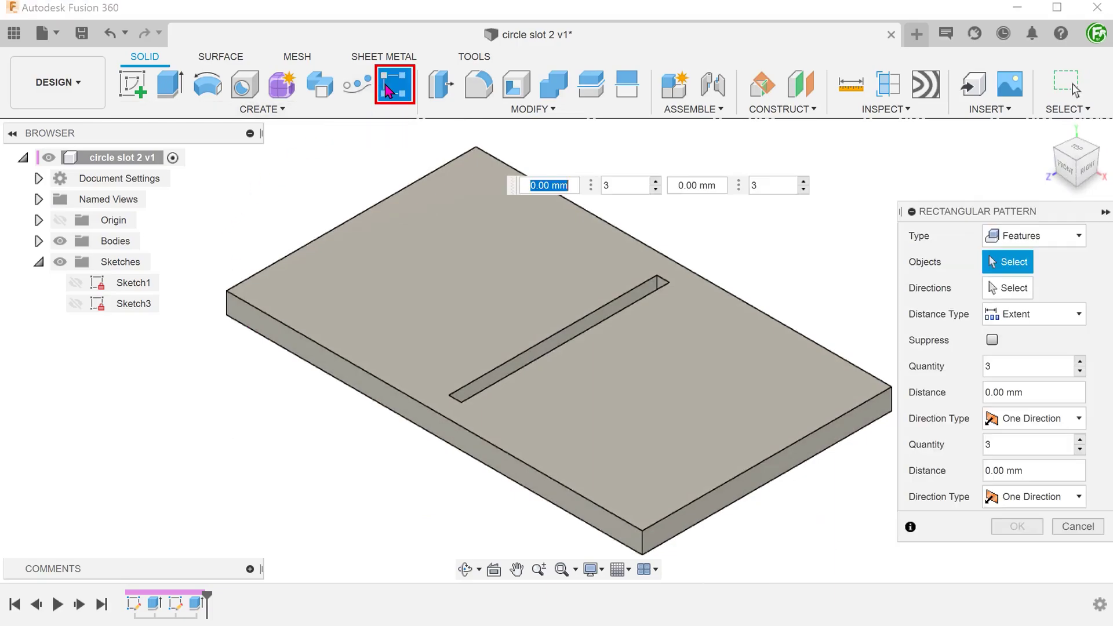
{"action": "left_click", "coordinate": [601, 317]}
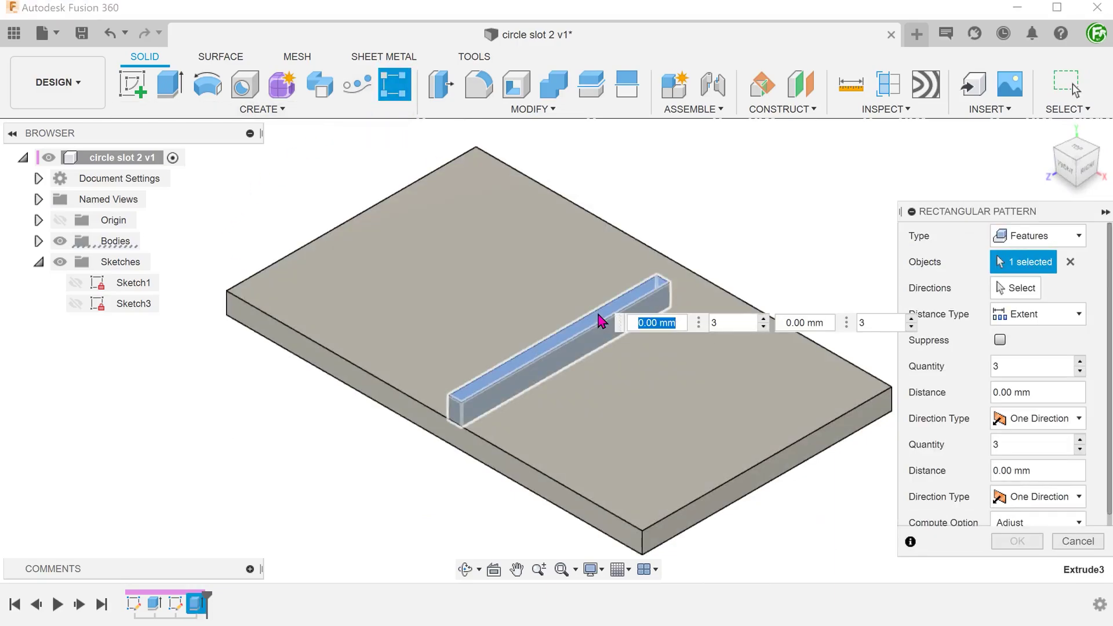
{"action": "left_click", "coordinate": [1015, 287]}
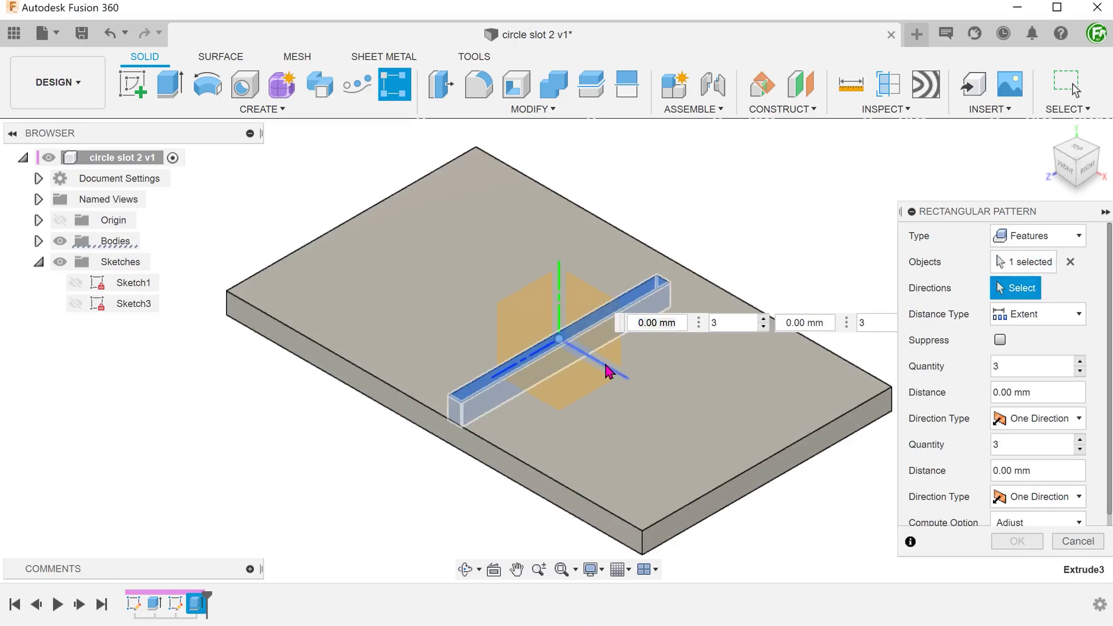
{"action": "left_click", "coordinate": [576, 358]}
{"action": "left_click_drag", "start_coordinate": [576, 359], "coordinate": [641, 393]}
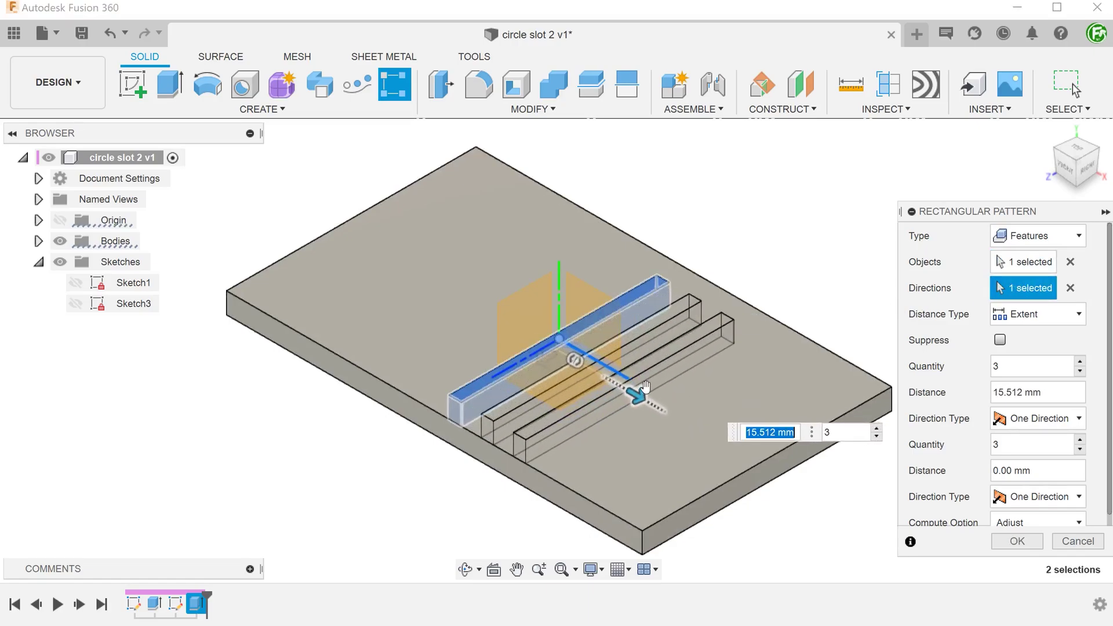
{"action": "key", "text": "Tab"}
{"action": "middle_click_drag", "start_coordinate": [657, 375], "coordinate": [753, 191], "text": "shift"}
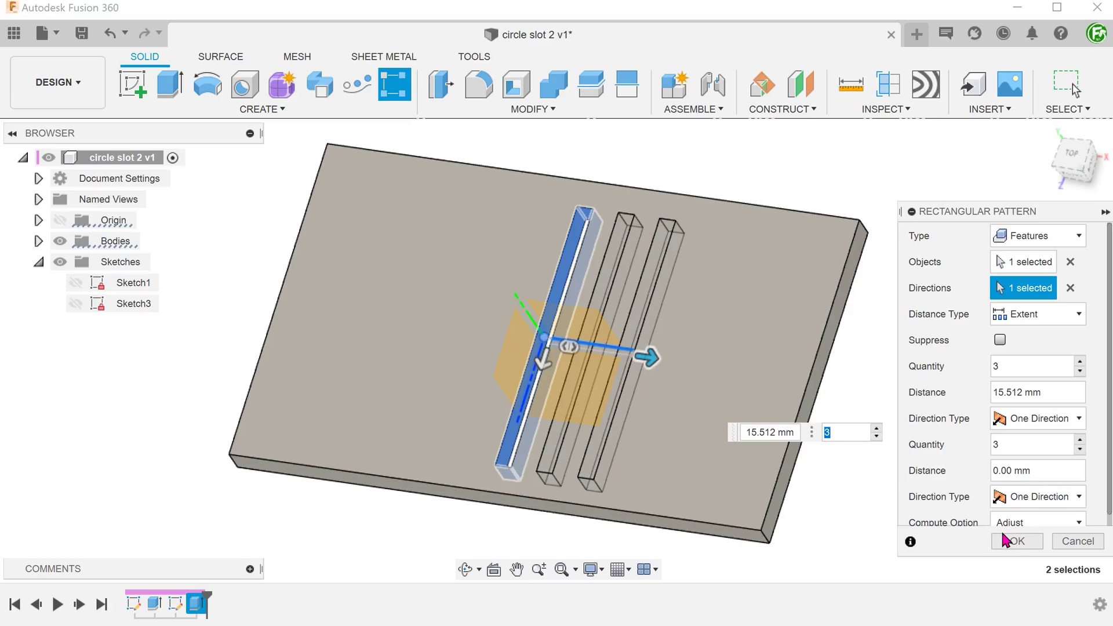
{"action": "left_click", "coordinate": [1017, 541]}
{"action": "left_click", "coordinate": [1075, 157]}
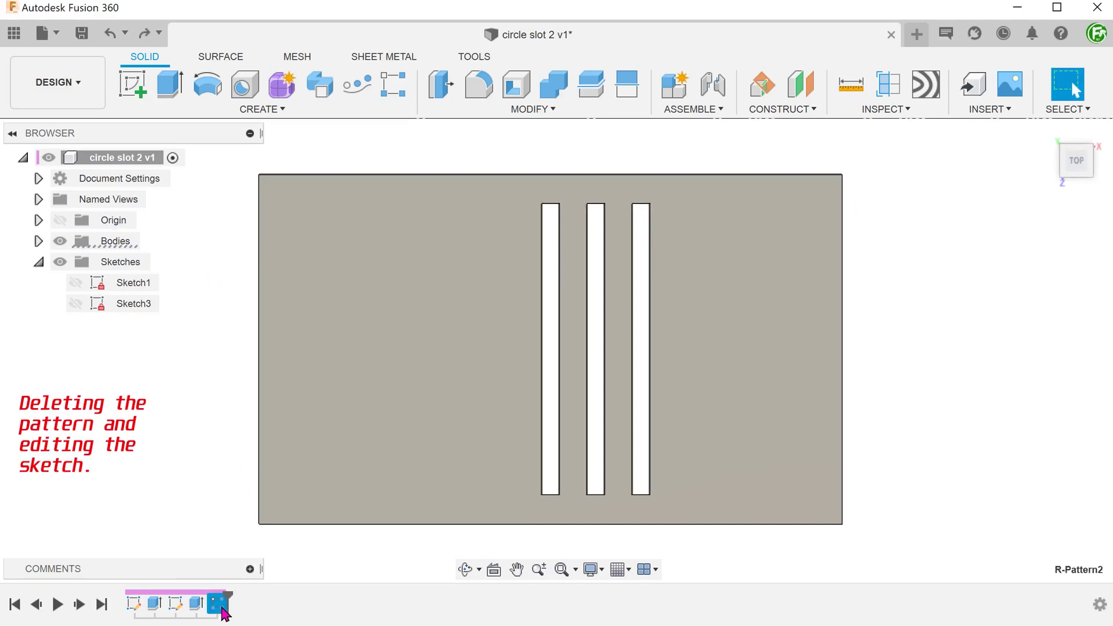
Delete the slot pattern and reopen Sketch3 for editing.
{"action": "key", "text": "Delete"}
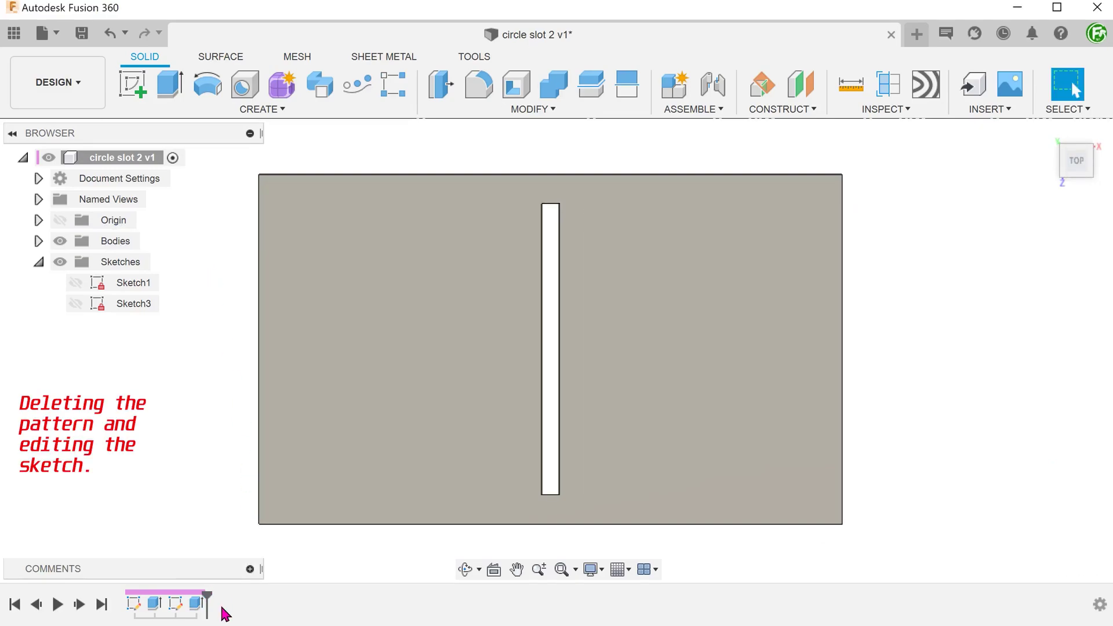
{"action": "right_click", "coordinate": [176, 603]}
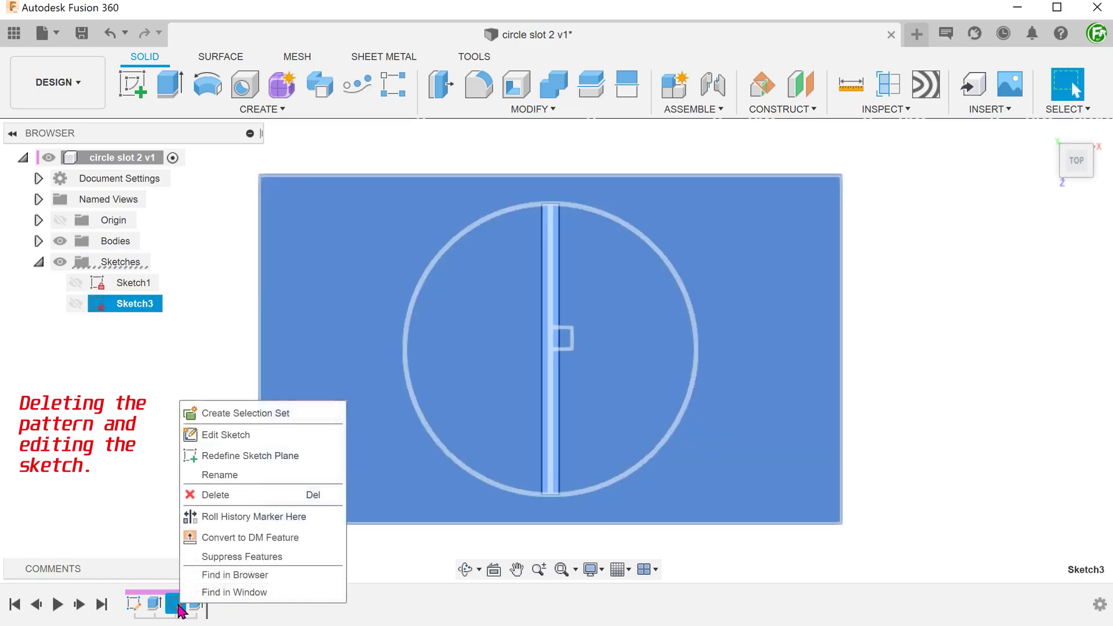
{"action": "left_click", "coordinate": [258, 442]}
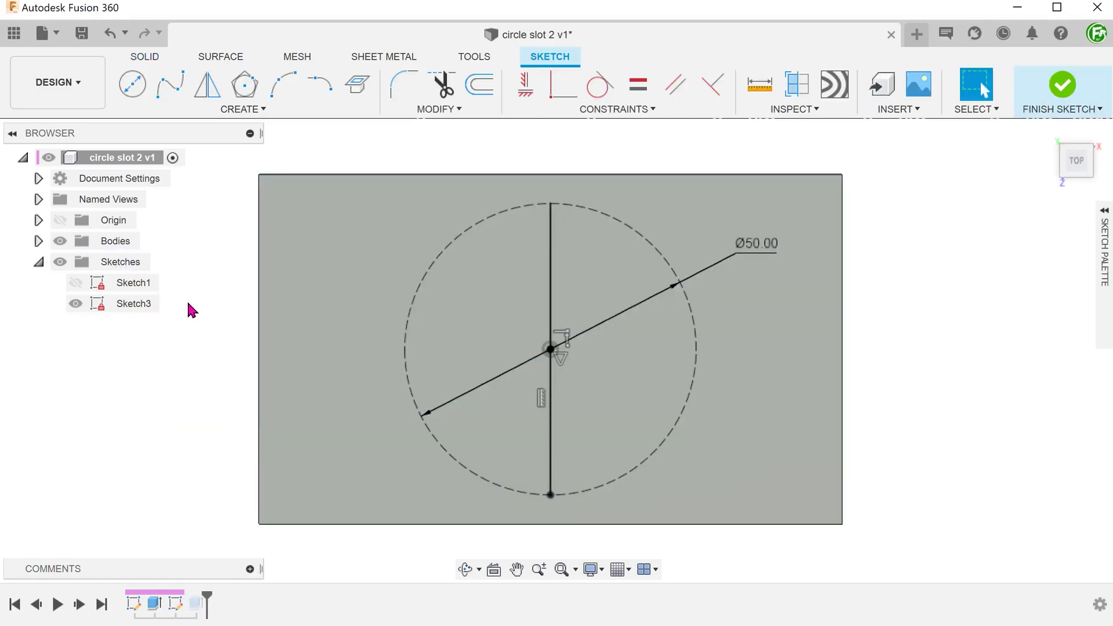
Pattern the vertical line in the sketch into three copies 15.96 mm apart.
{"action": "left_click", "coordinate": [195, 110]}
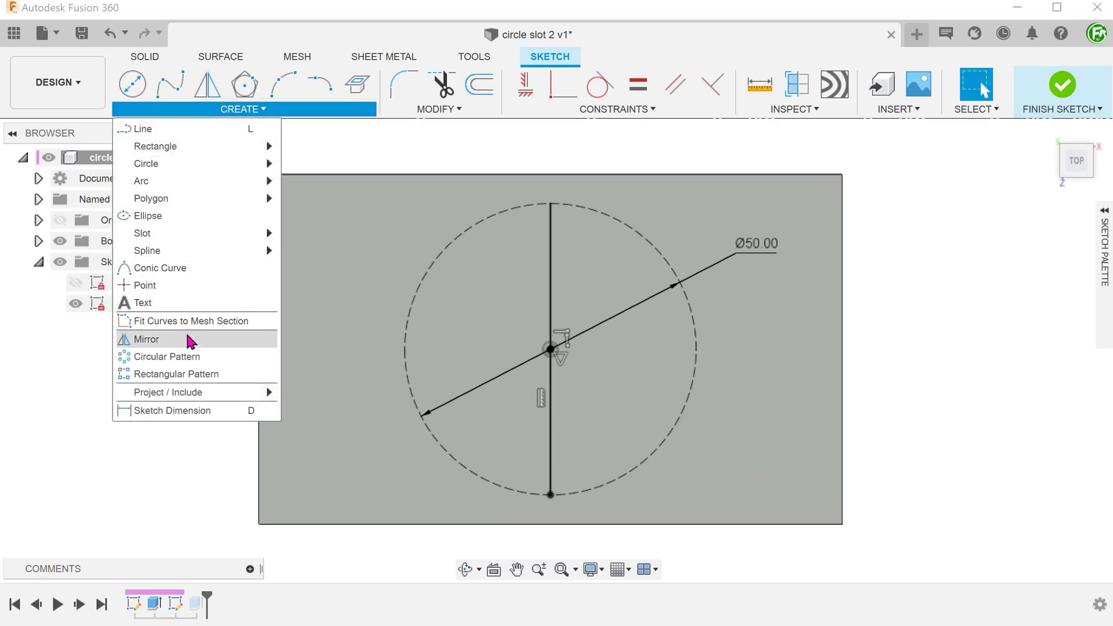
{"action": "left_click", "coordinate": [222, 375]}
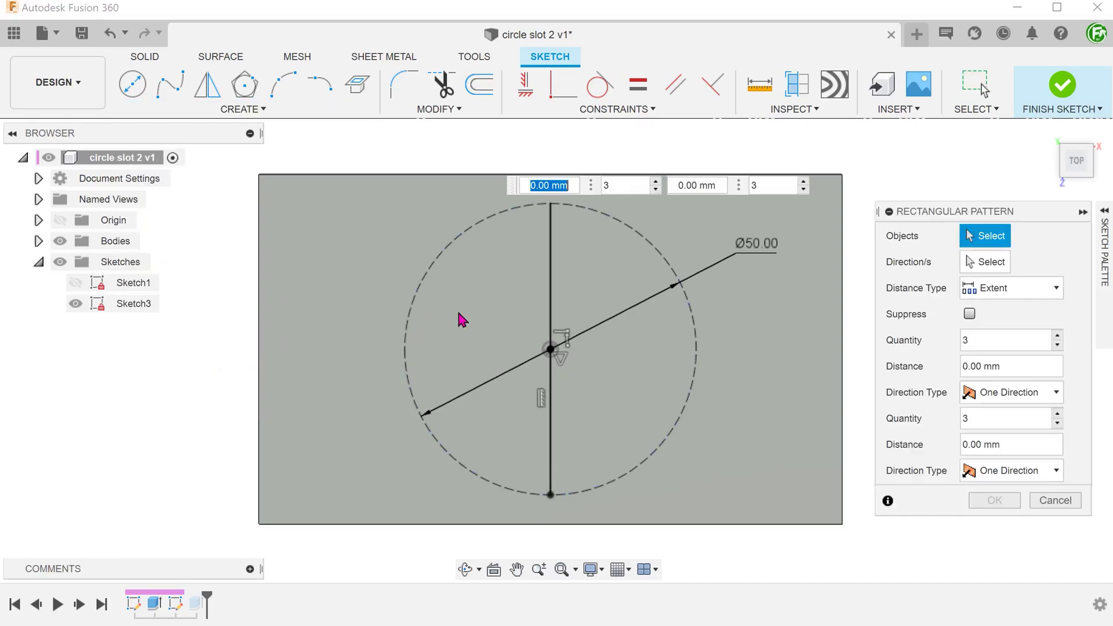
{"action": "left_click", "coordinate": [551, 327]}
{"action": "left_click_drag", "start_coordinate": [530, 350], "coordinate": [623, 353]}
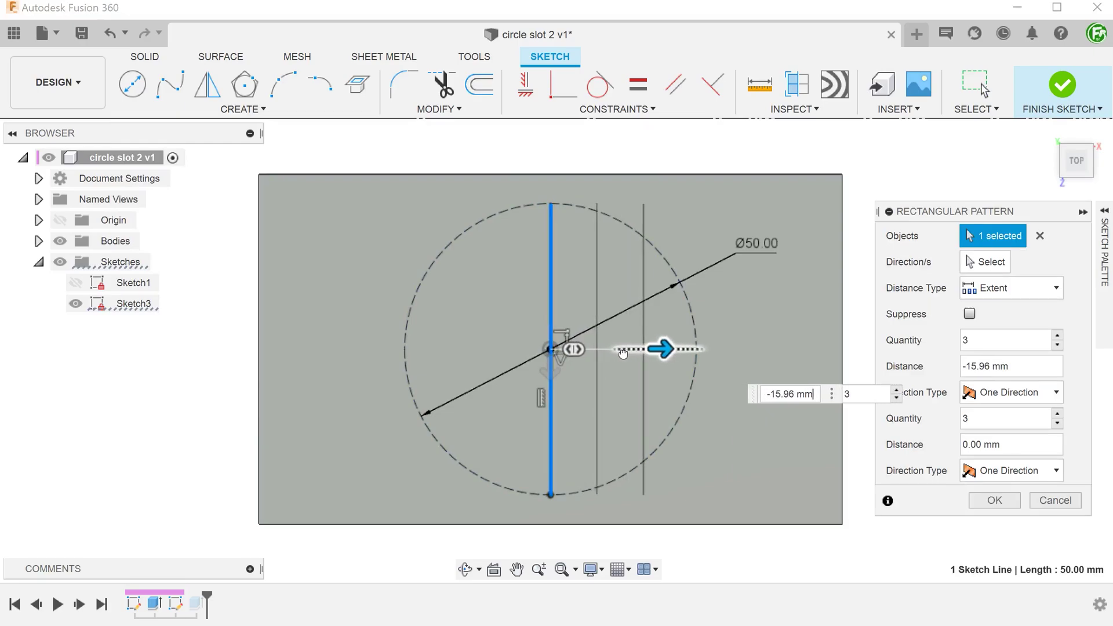
{"action": "left_click", "coordinate": [998, 502]}
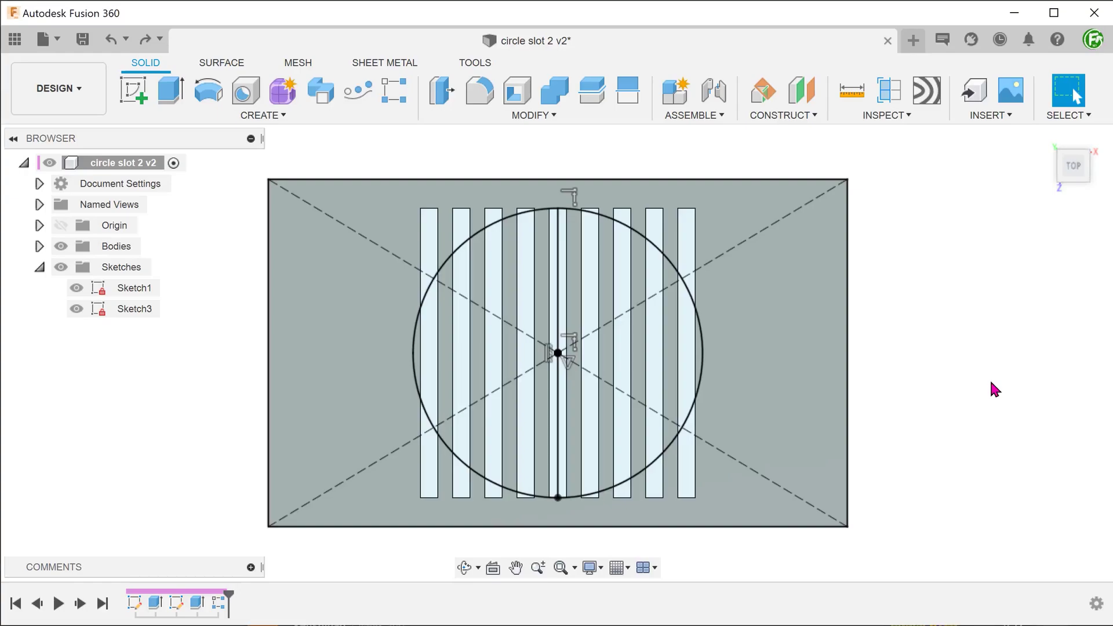
Fill the slots outside the circle with a -5 mm Join extrusion, then hide Sketch1.
{"action": "key", "text": "e"}
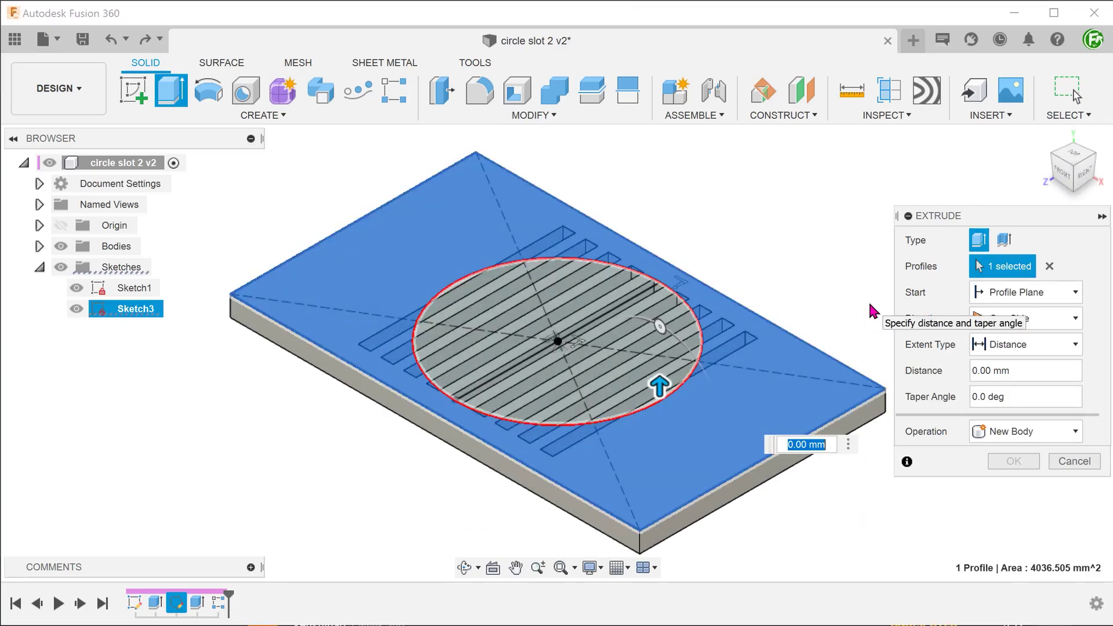
{"action": "type", "text": "-5"}
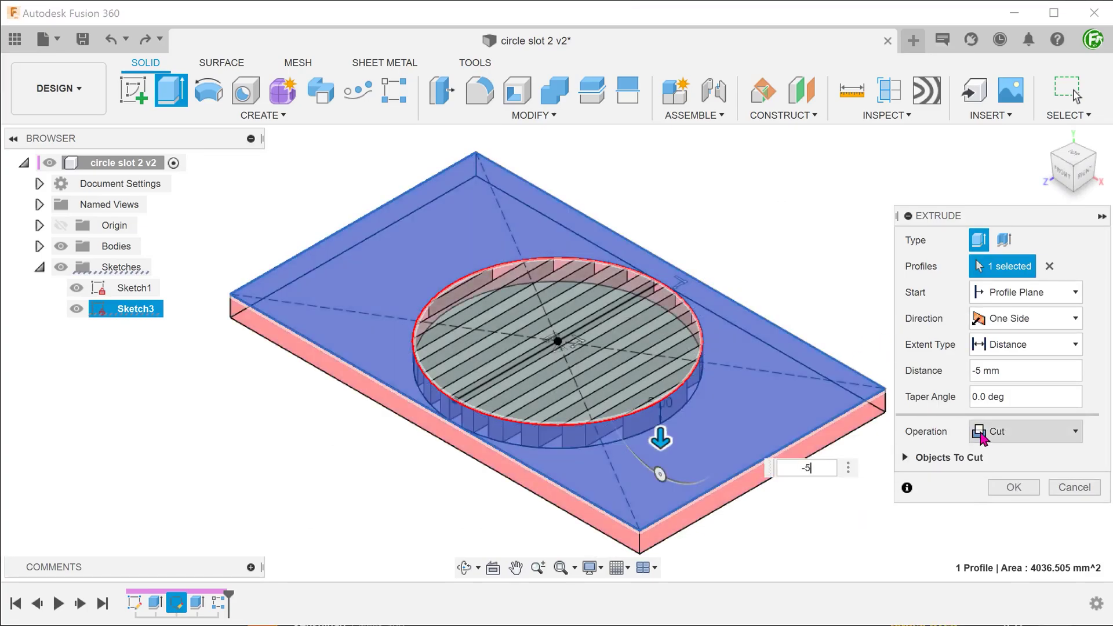
{"action": "left_click", "coordinate": [981, 439]}
{"action": "left_click", "coordinate": [996, 449]}
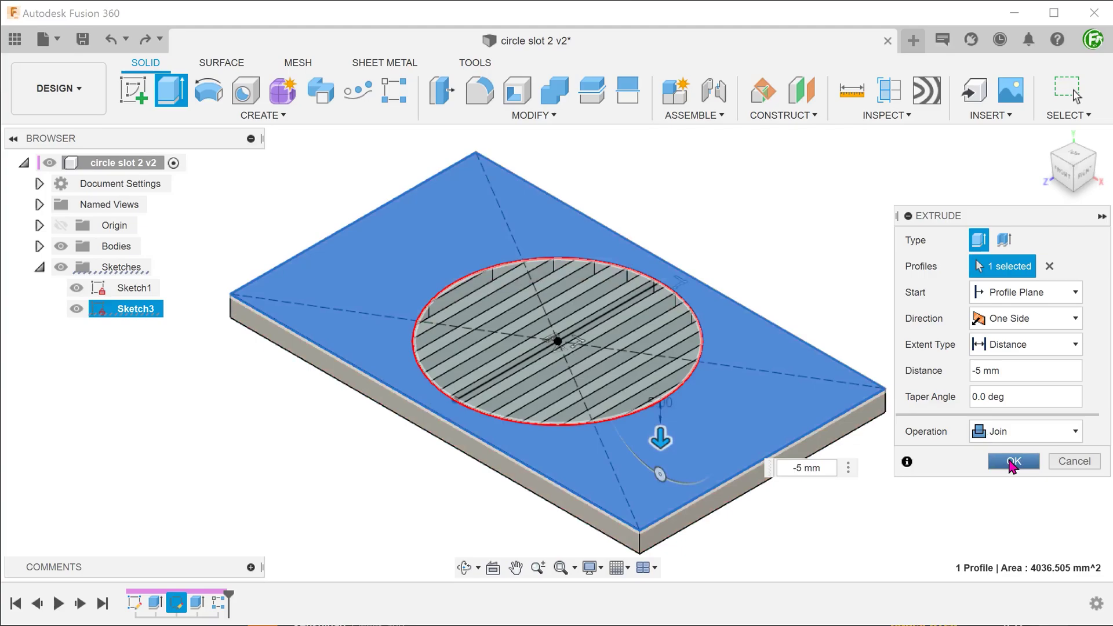
{"action": "left_click", "coordinate": [1013, 462]}
{"action": "left_click", "coordinate": [1073, 154]}
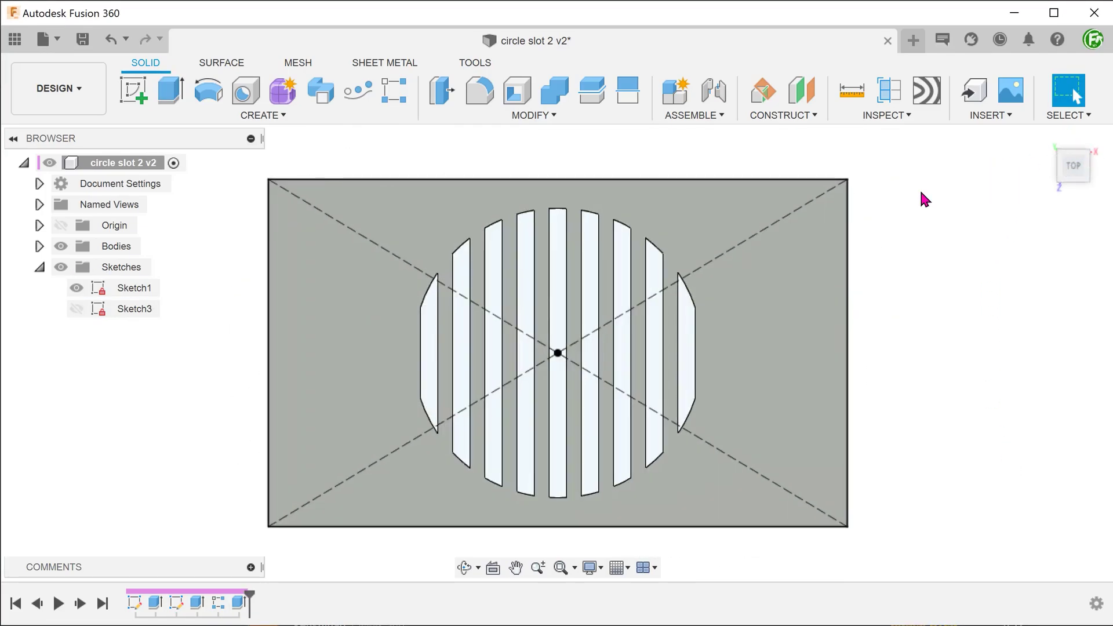
{"action": "left_click", "coordinate": [76, 288]}
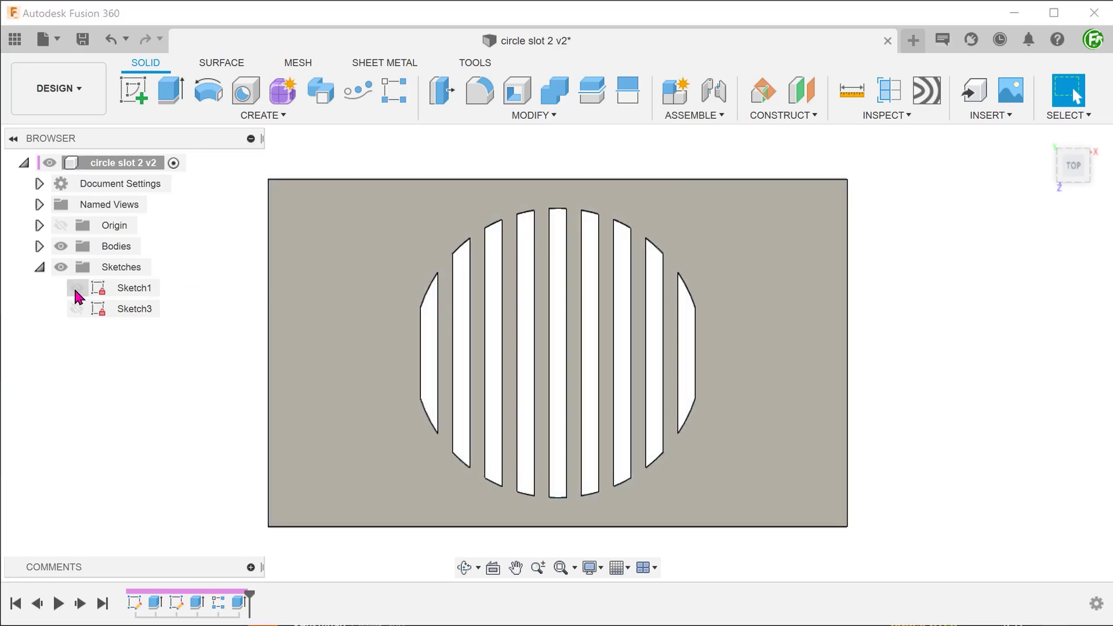
{"action": "mouse_move", "coordinate": [272, 231]}
{"action": "middle_mouse_down", "text": "shift"}
{"action": "mouse_move", "coordinate": [283, 190]}
{"action": "mouse_move", "coordinate": [534, 181]}
{"action": "middle_mouse_up", "text": "shift"}
Apply a Full Round Fillet to the middle slot's top end face.
{"action": "scroll", "coordinate": [536, 183], "scroll_direction": "up", "scroll_amount": 3}
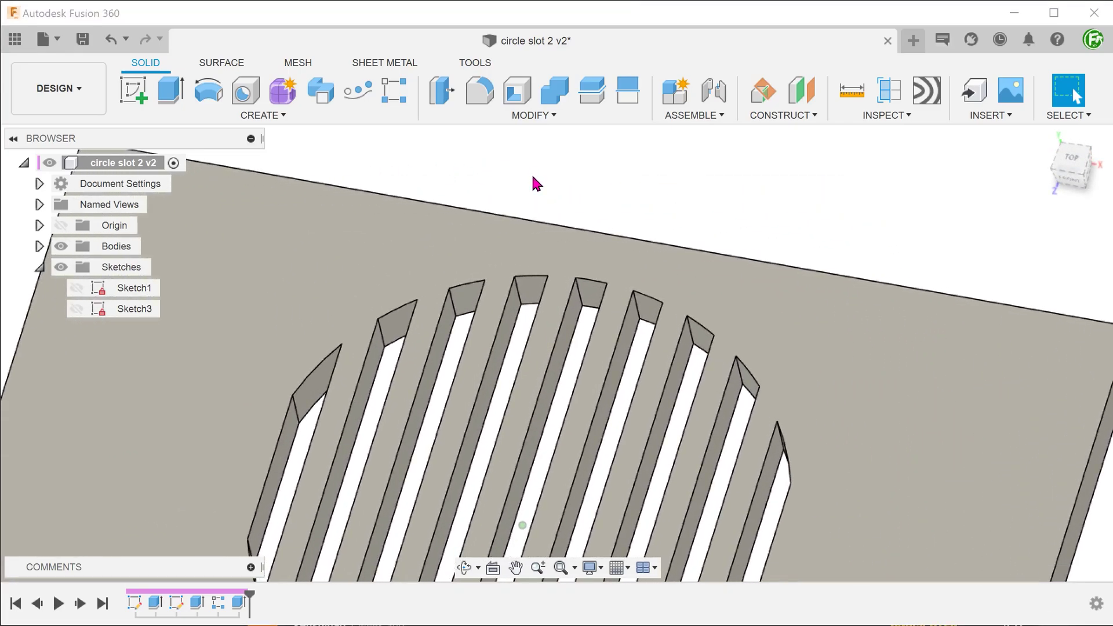
{"action": "key", "text": "f"}
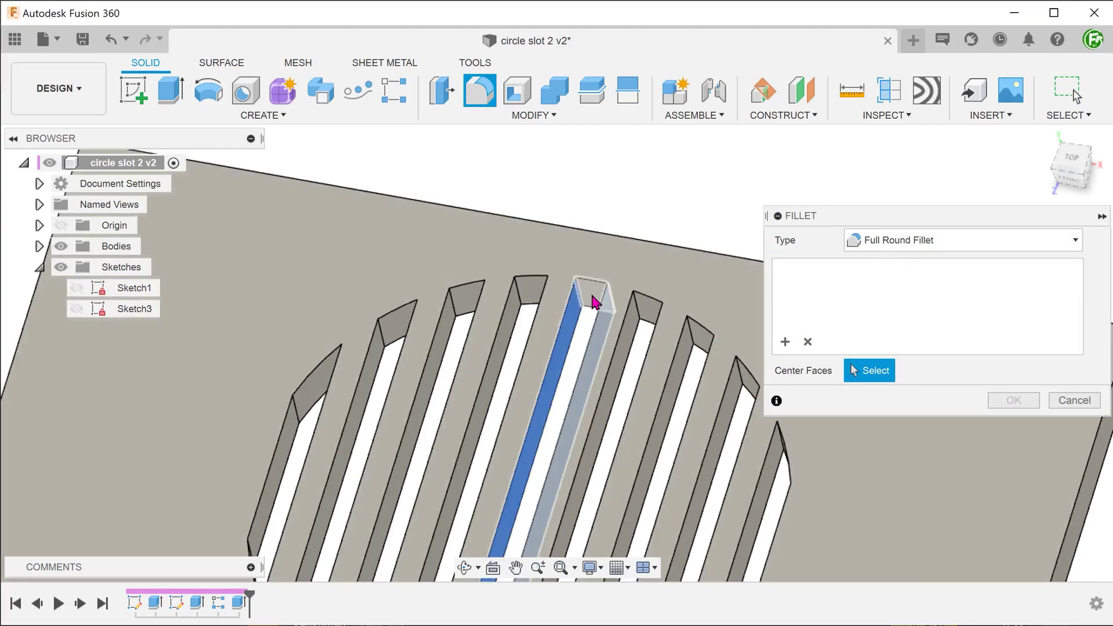
{"action": "left_click", "coordinate": [595, 300]}
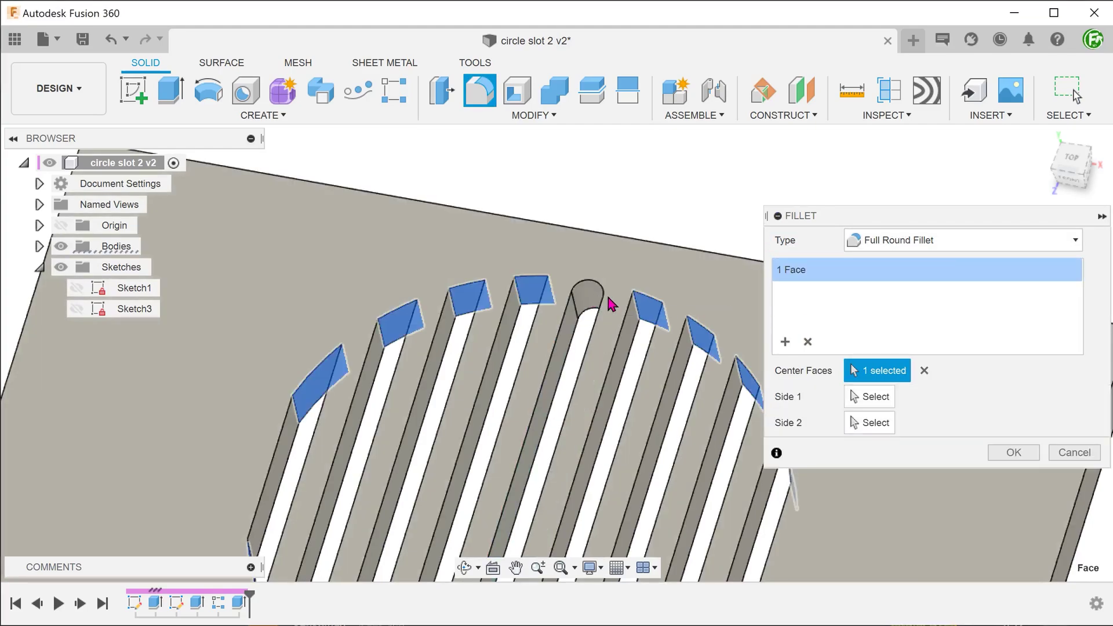
{"action": "left_click", "coordinate": [1014, 458]}
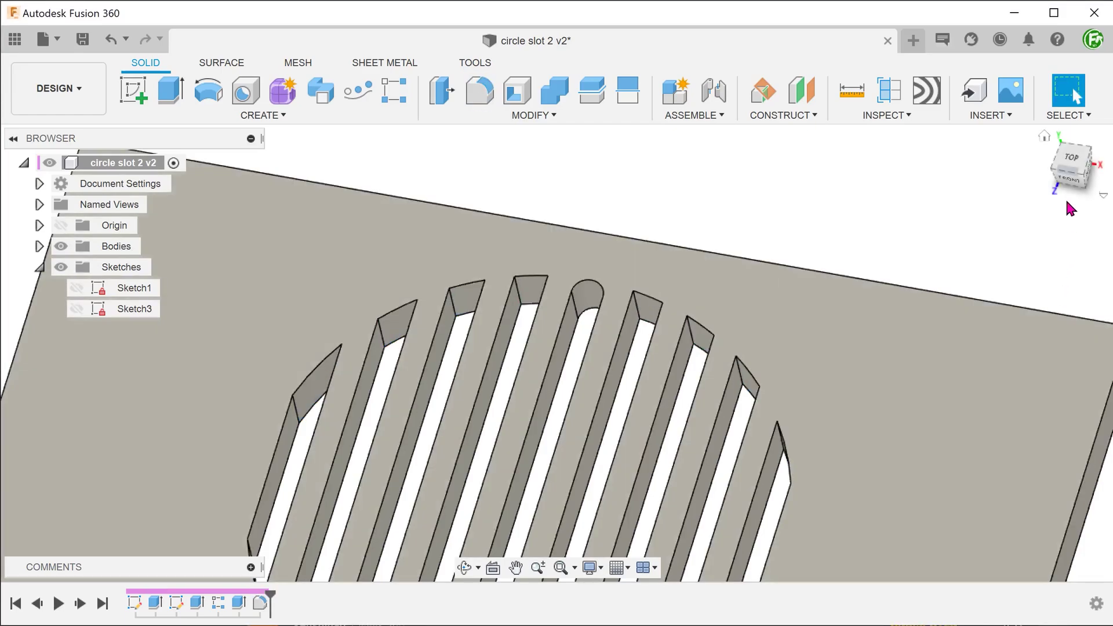
{"action": "left_click", "coordinate": [1072, 162]}
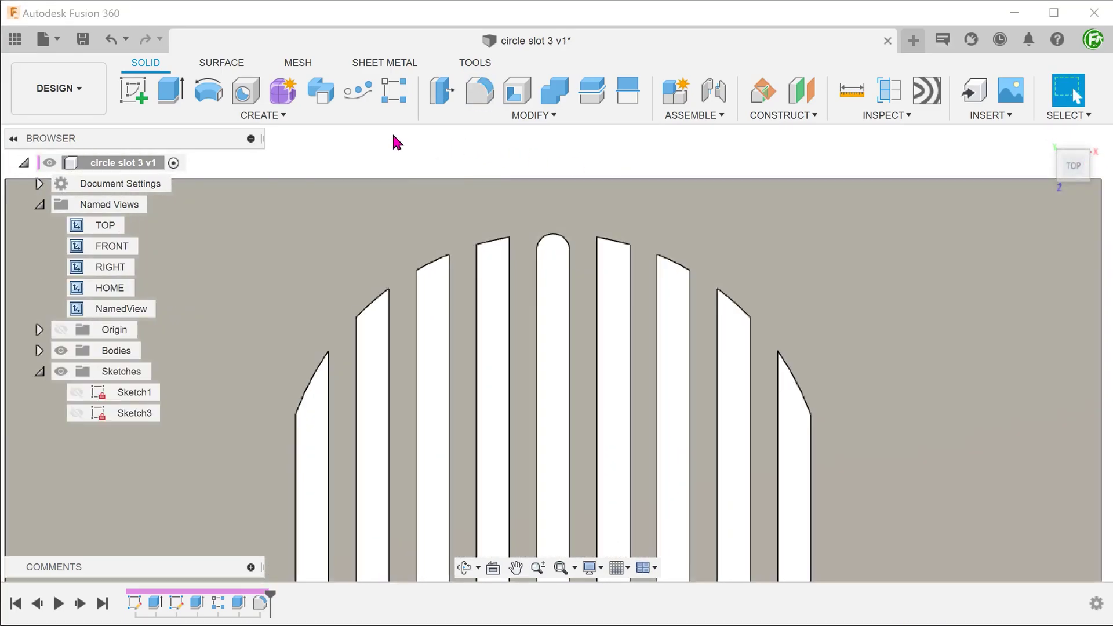
Rectangular-pattern the rounded slot-end fillet along a slot edge to the other slots.
{"action": "left_click", "coordinate": [394, 92]}
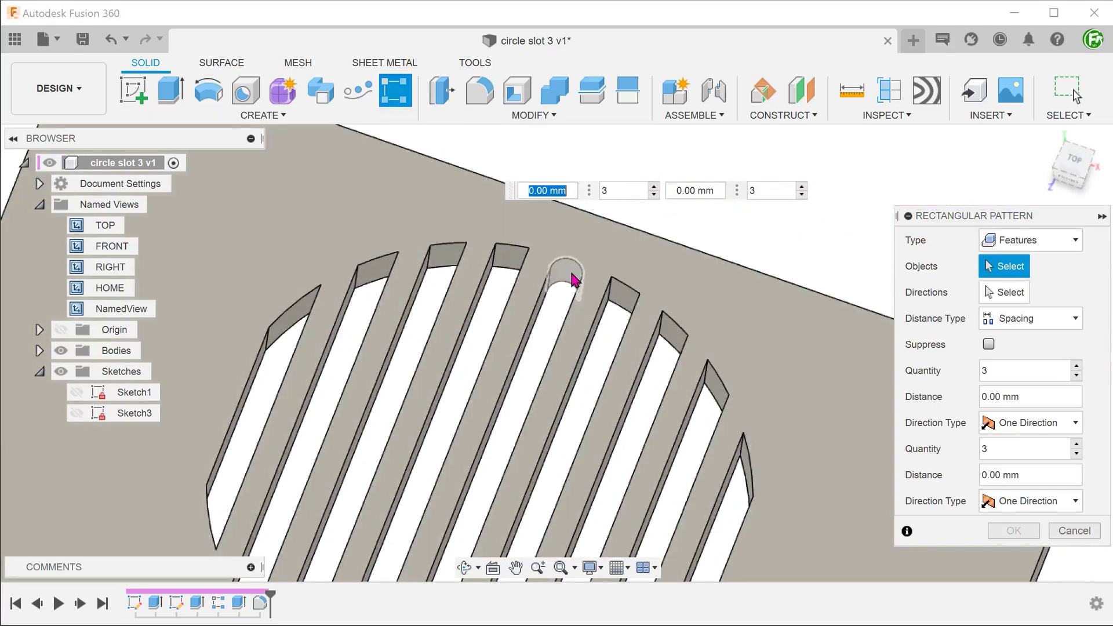
{"action": "left_click", "coordinate": [571, 277]}
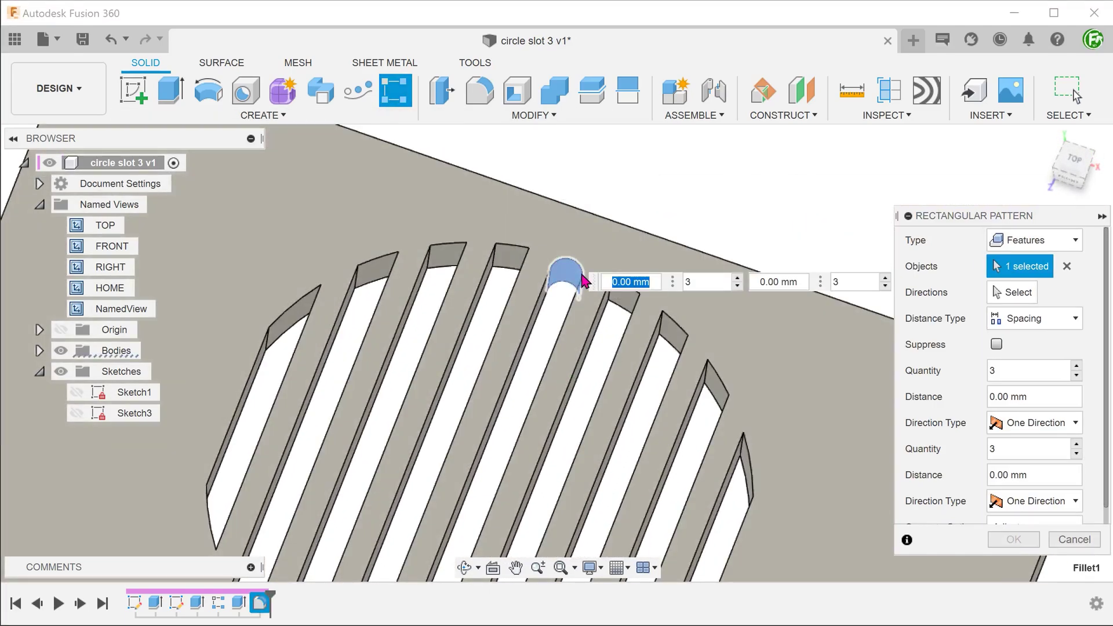
{"action": "left_click", "coordinate": [1014, 292]}
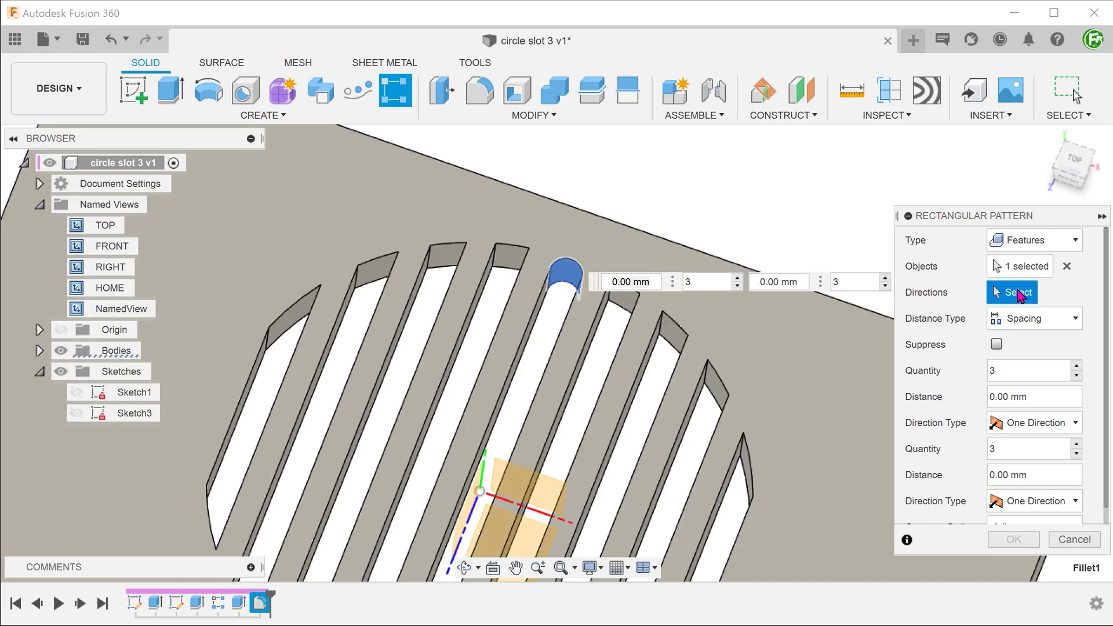
{"action": "left_click", "coordinate": [539, 520]}
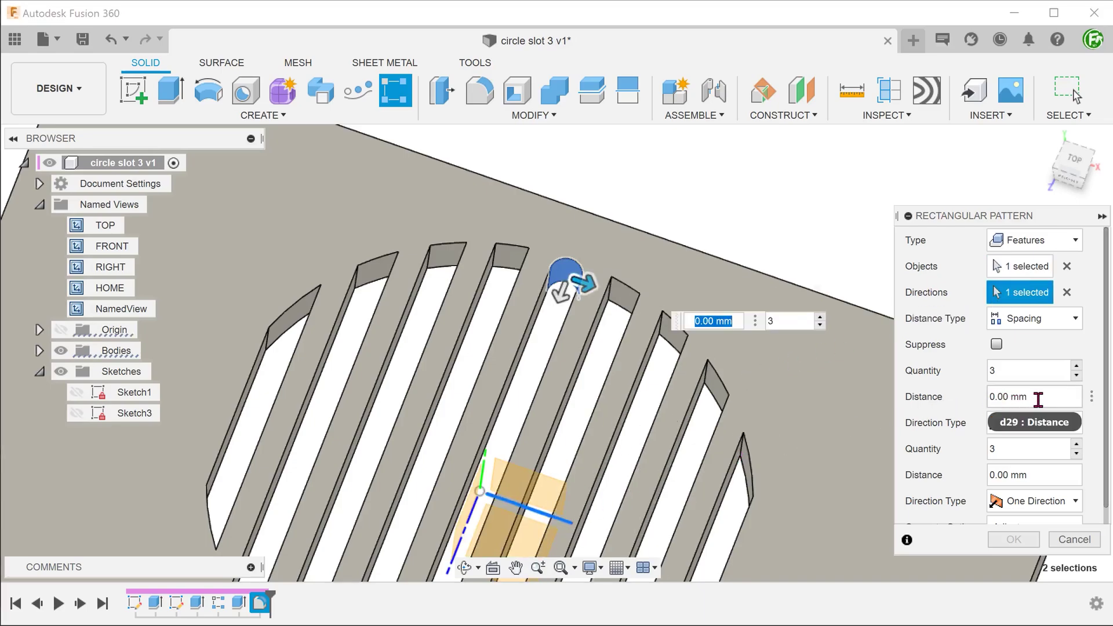
{"action": "left_click_drag", "start_coordinate": [1037, 399], "coordinate": [991, 398]}
{"action": "key", "text": "BackSpace"}
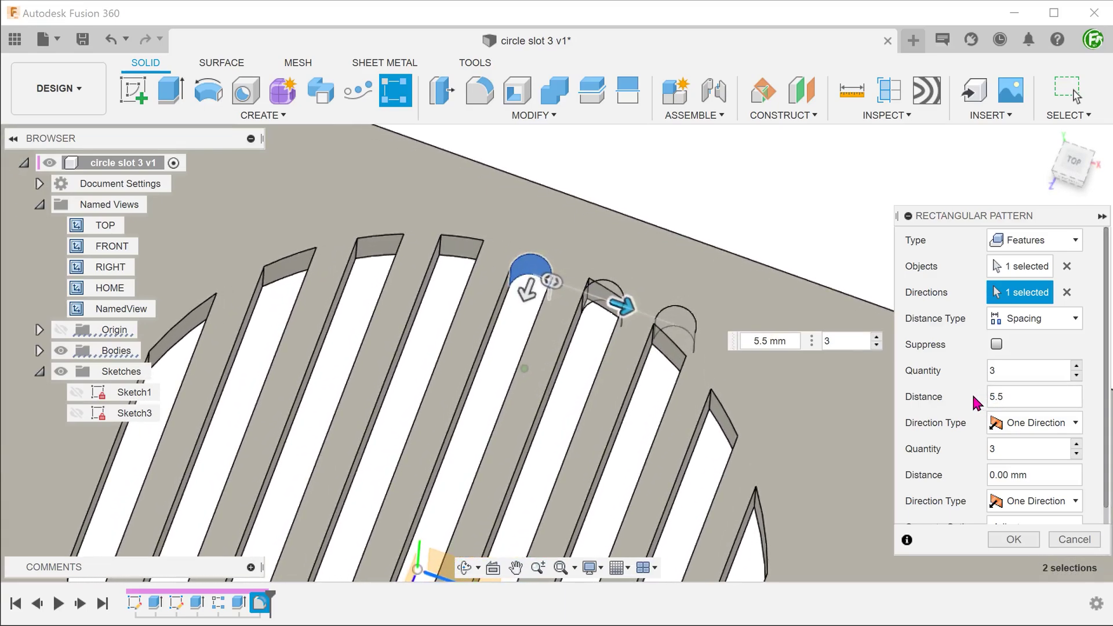
{"action": "scroll", "coordinate": [1094, 477], "scroll_direction": "down", "scroll_amount": 1}
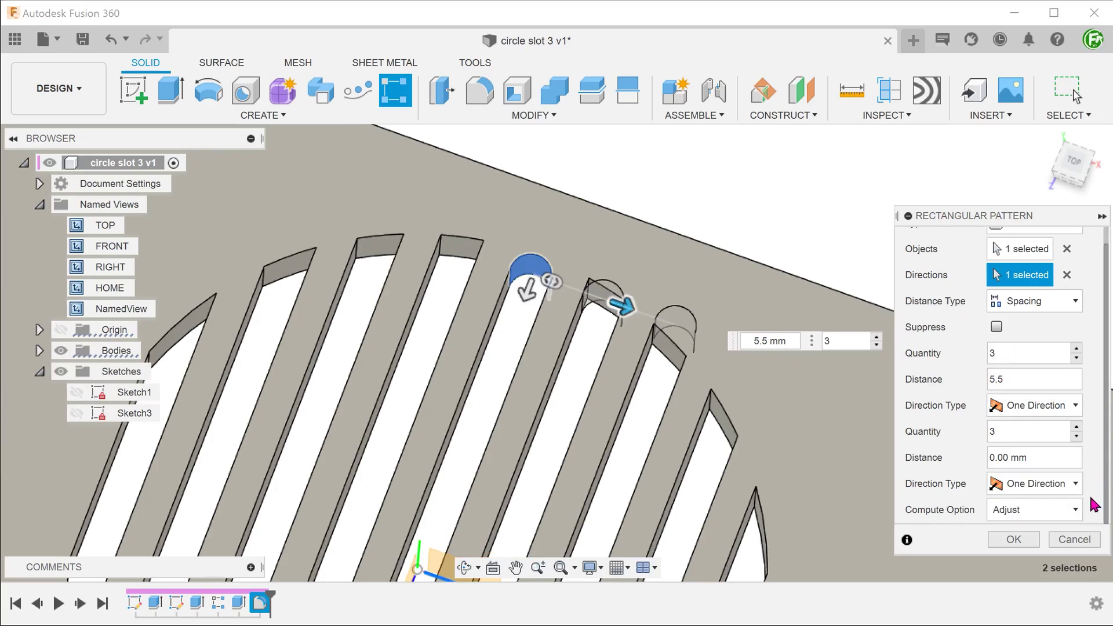
{"action": "left_click", "coordinate": [1031, 539]}
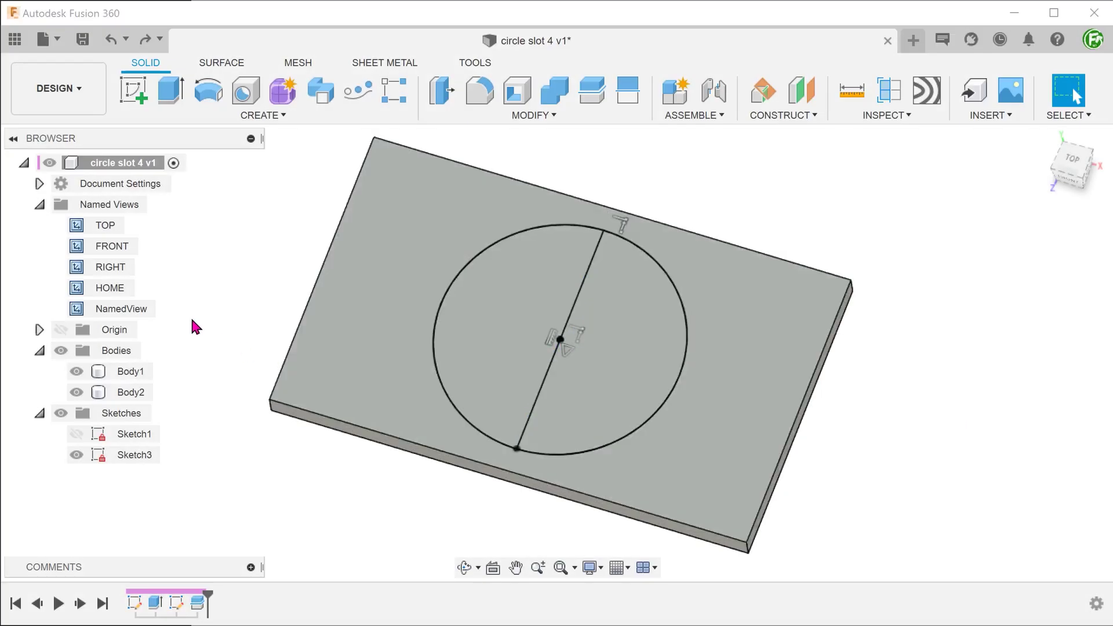
Hide the plate body and start a thin-wall extrude down from the diameter line.
{"action": "left_click", "coordinate": [77, 392]}
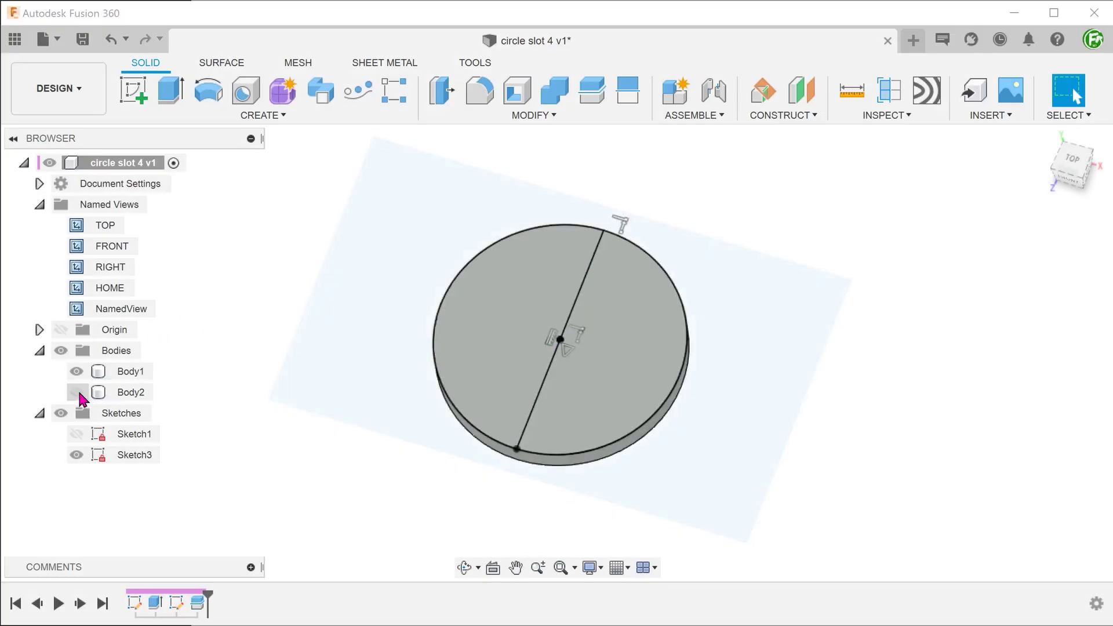
{"action": "key", "text": "e"}
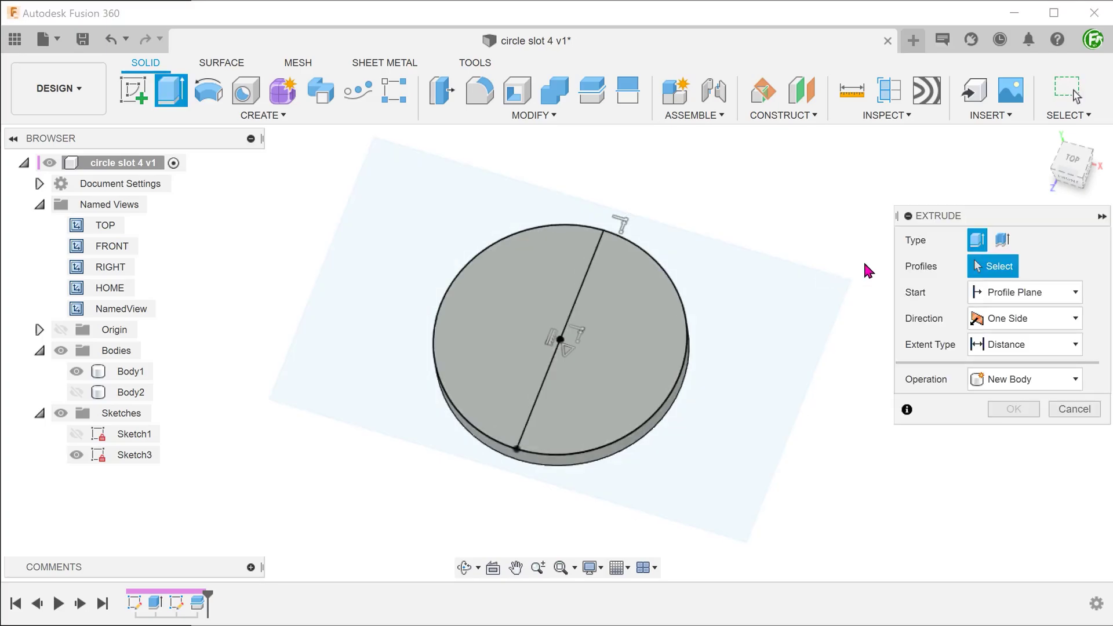
{"action": "left_click", "coordinate": [1001, 241]}
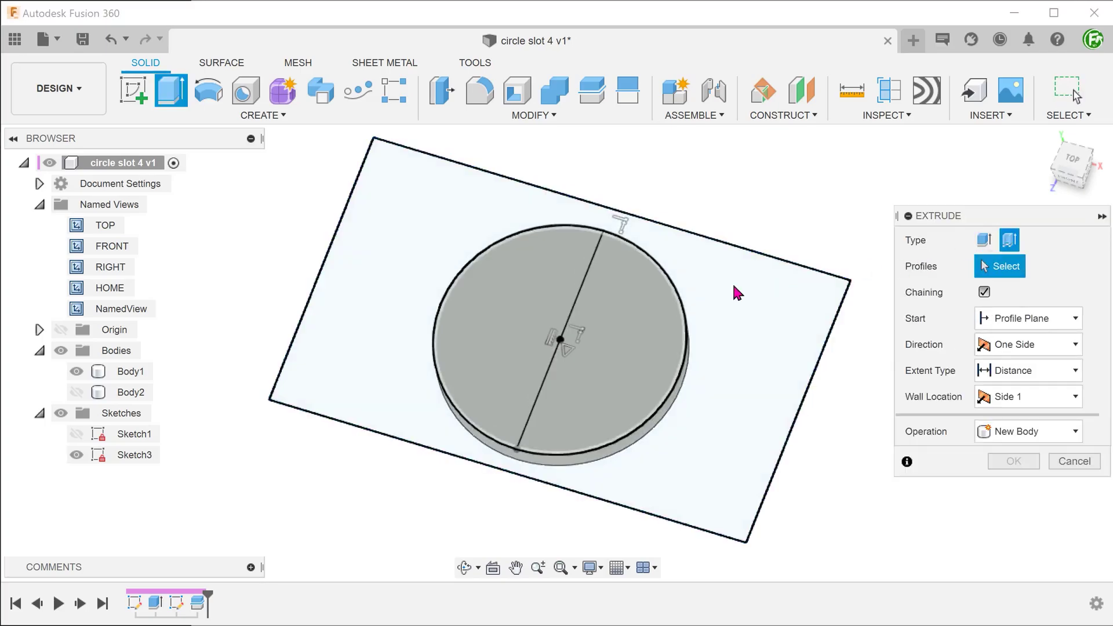
{"action": "left_click", "coordinate": [576, 313]}
{"action": "left_click_drag", "start_coordinate": [573, 302], "coordinate": [570, 326]}
Cut it through all with 3 mm wall thickness centred on the line, then hide Sketch3.
{"action": "left_click", "coordinate": [1032, 370]}
{"action": "left_click", "coordinate": [1020, 424]}
{"action": "double_click", "coordinate": [1014, 448]}
{"action": "type", "text": "3"}
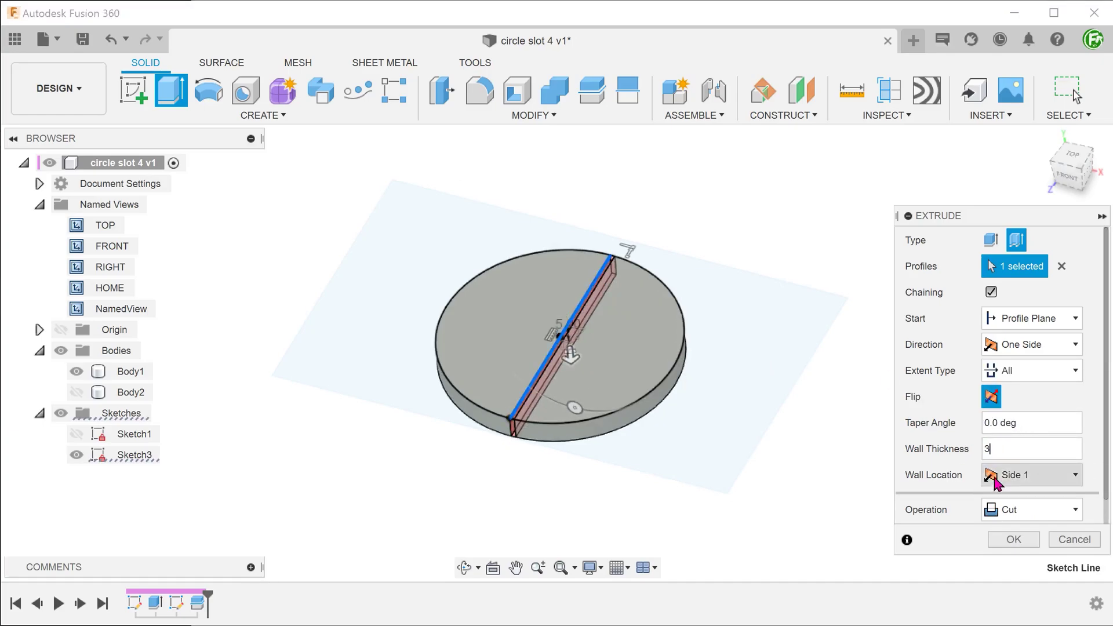
{"action": "left_click", "coordinate": [1031, 475]}
{"action": "left_click", "coordinate": [1025, 516]}
{"action": "left_click", "coordinate": [1026, 538]}
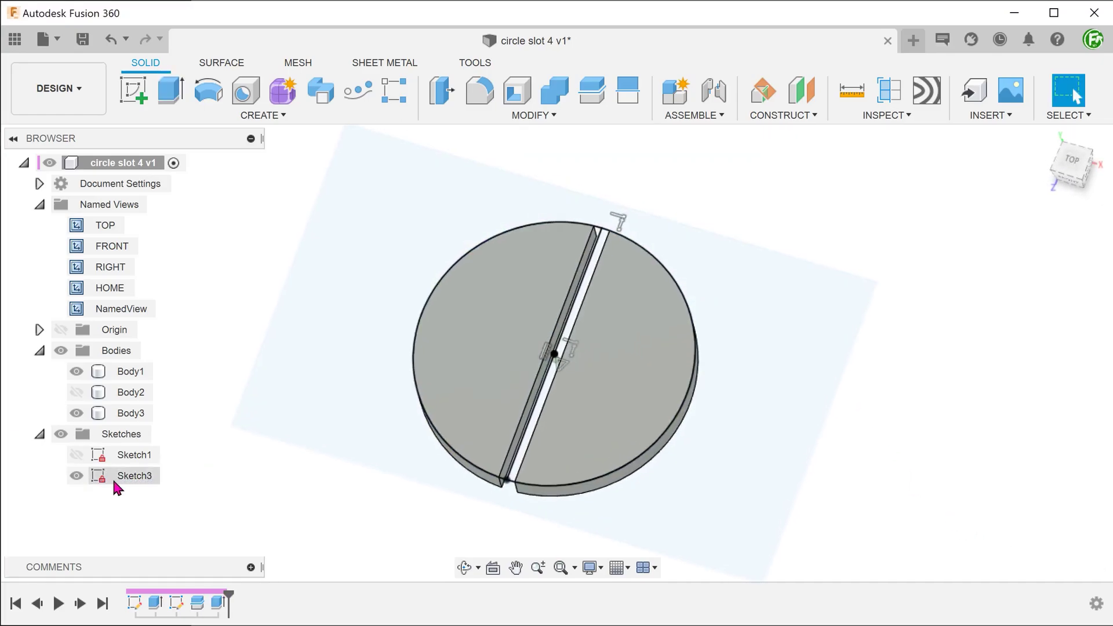
{"action": "left_click", "coordinate": [96, 479]}
{"action": "left_click", "coordinate": [76, 476]}
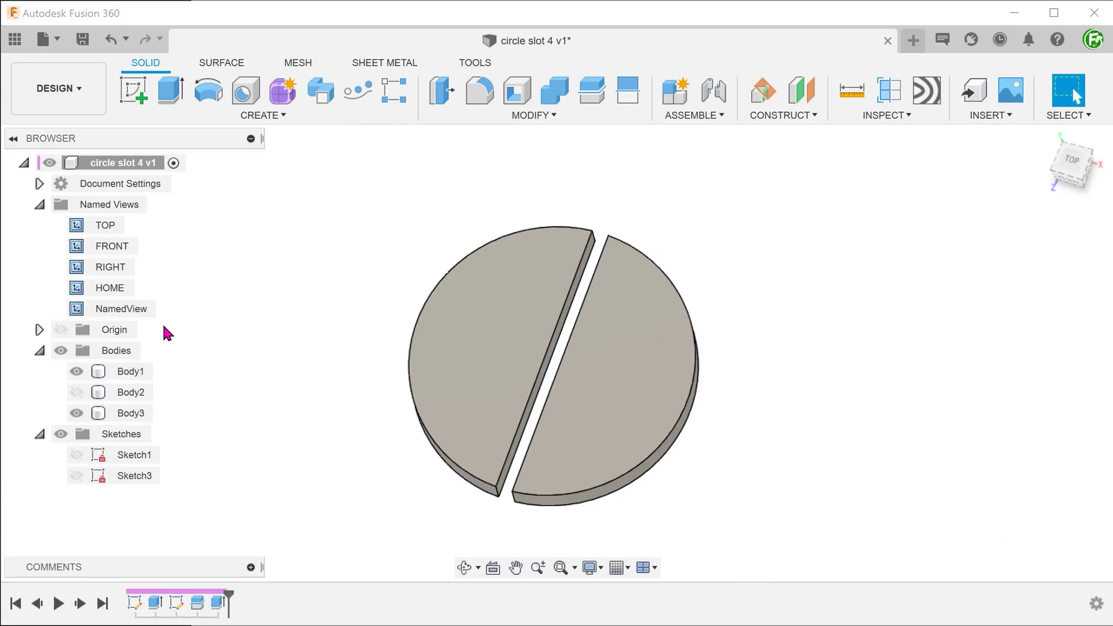
Pattern the slot cut symmetrically into 9 copies at 5.5 mm spacing.
{"action": "left_click", "coordinate": [393, 91]}
{"action": "left_click", "coordinate": [566, 261]}
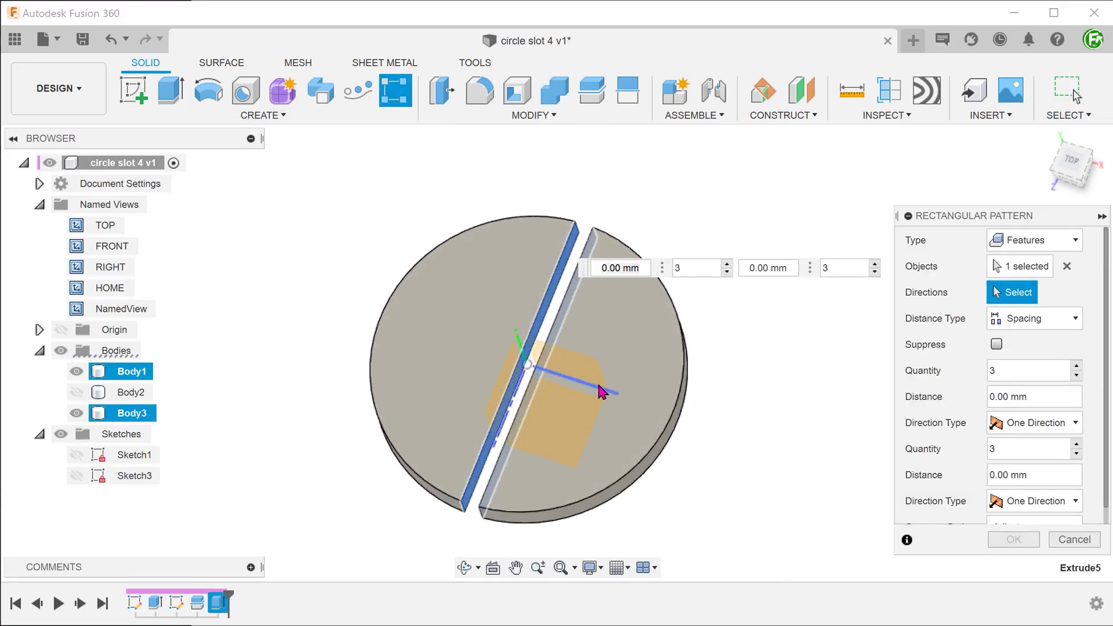
{"action": "double_click", "coordinate": [993, 375]}
{"action": "type", "text": "9"}
{"action": "key", "text": "Tab"}
{"action": "type", "text": "5.5"}
{"action": "left_click", "coordinate": [1034, 422]}
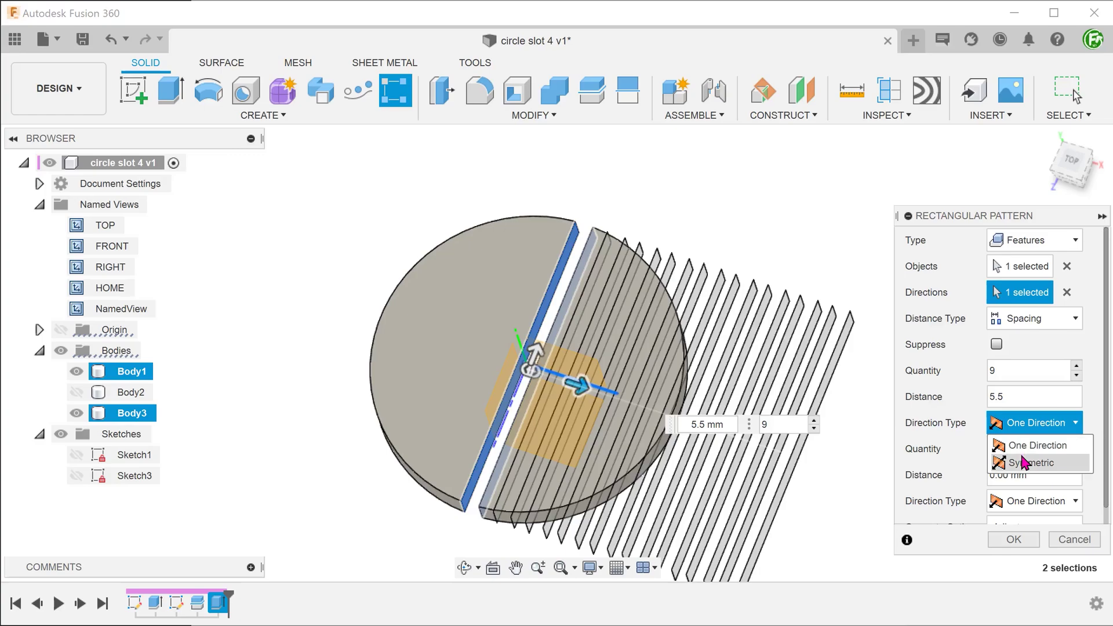
{"action": "left_click", "coordinate": [1022, 462]}
{"action": "left_click", "coordinate": [1013, 538]}
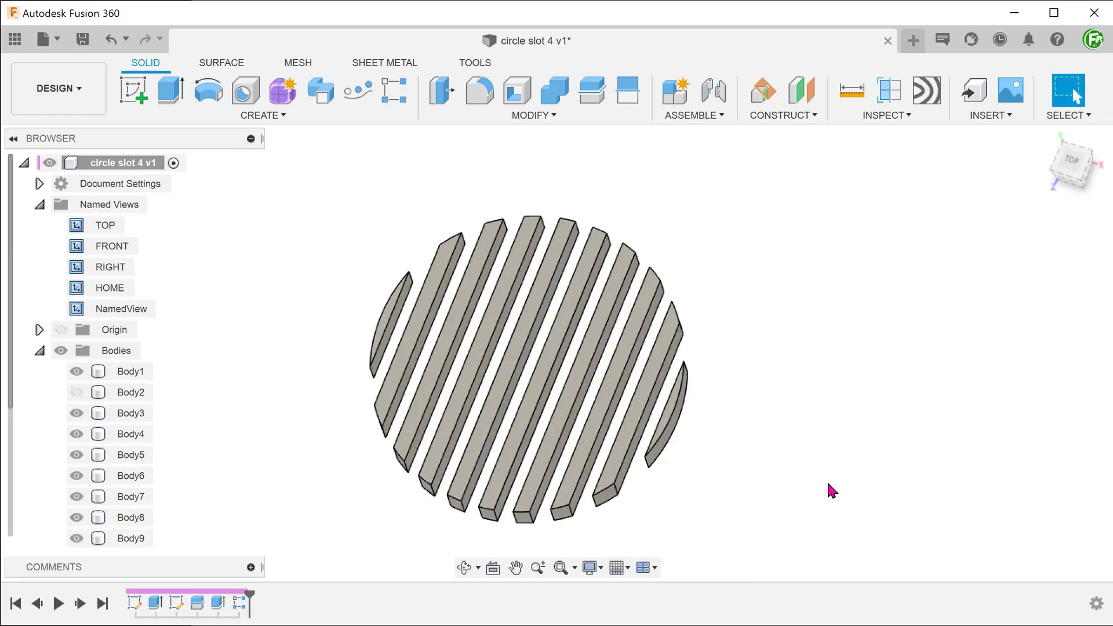
{"action": "middle_click_drag", "start_coordinate": [285, 335], "coordinate": [265, 335], "text": "shift"}
{"action": "scroll", "coordinate": [258, 331], "scroll_direction": "down", "scroll_amount": 2}
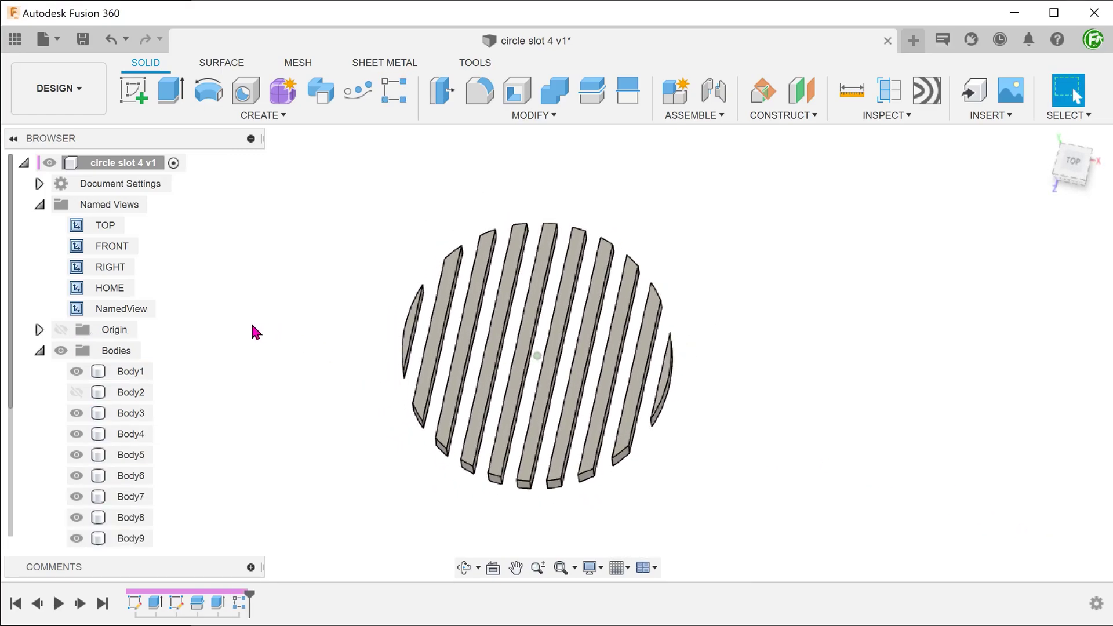
Show Body2 and Join-combine Body1 with Body2 through Body11 into one body.
{"action": "left_click", "coordinate": [76, 392]}
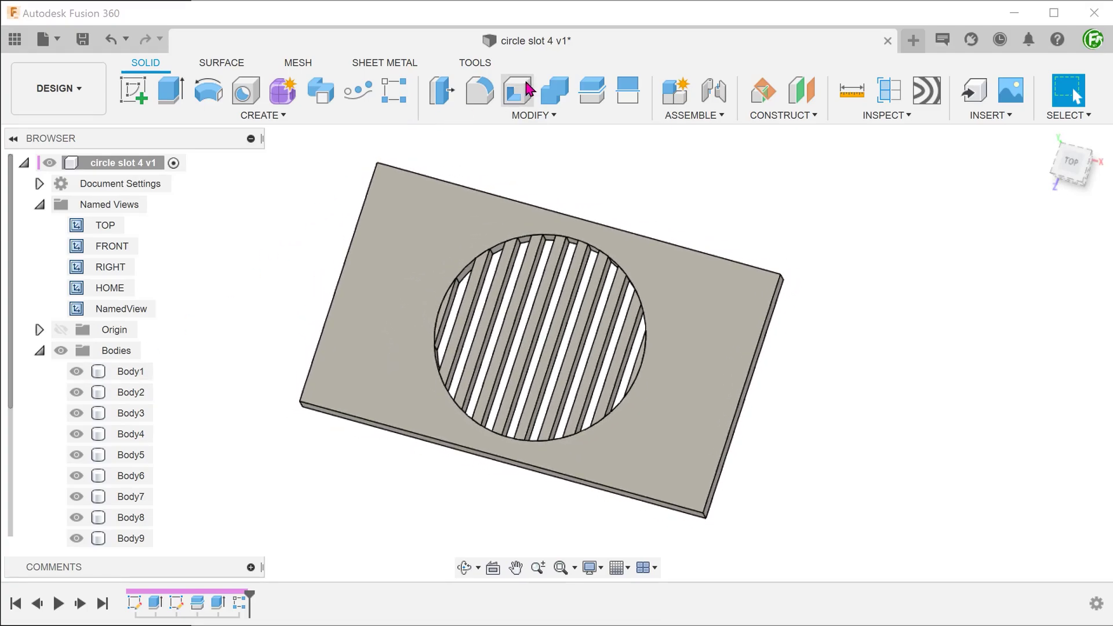
{"action": "left_click", "coordinate": [546, 95]}
{"action": "left_click", "coordinate": [103, 372]}
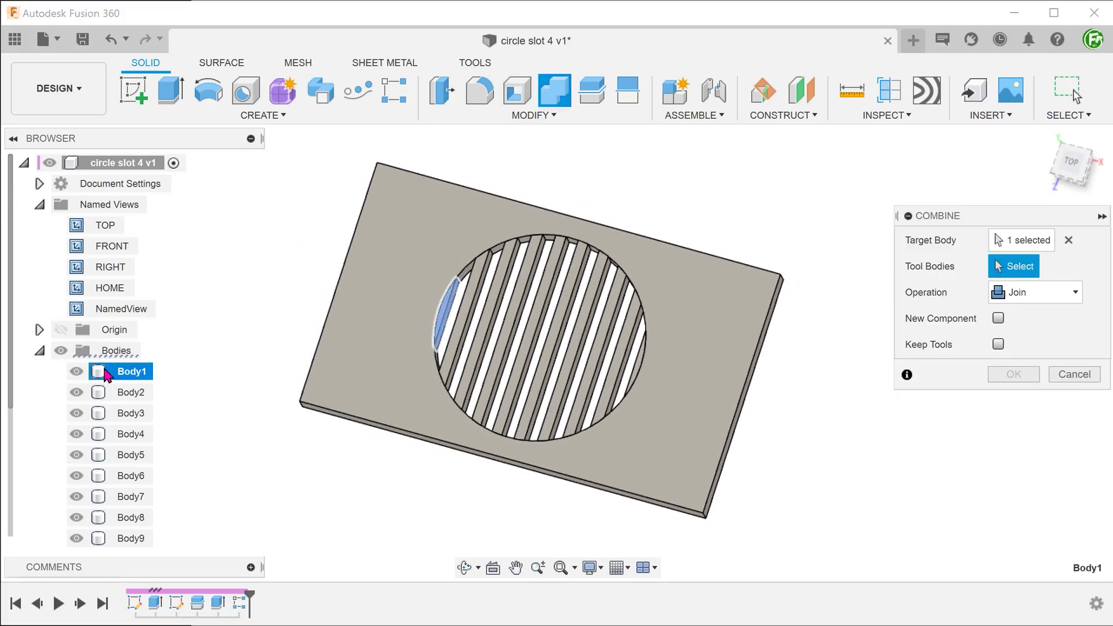
{"action": "scroll", "coordinate": [106, 405], "scroll_direction": "down", "scroll_amount": 2}
{"action": "left_click", "coordinate": [113, 496], "text": "shift"}
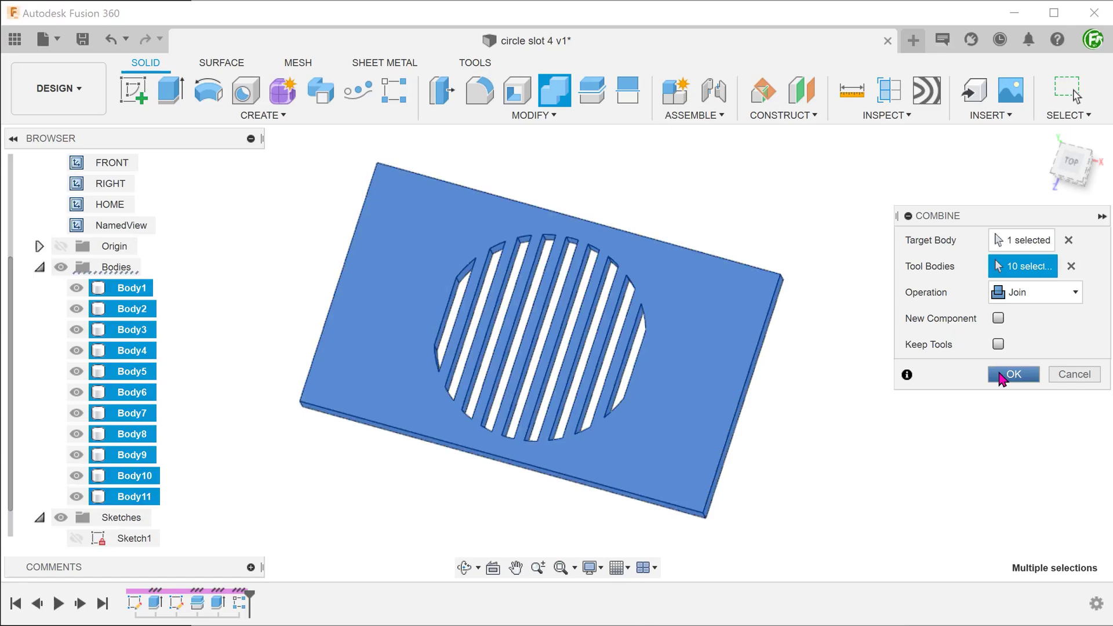
{"action": "left_click", "coordinate": [1013, 374]}
{"action": "scroll", "coordinate": [568, 182], "scroll_direction": "up", "scroll_amount": 2}
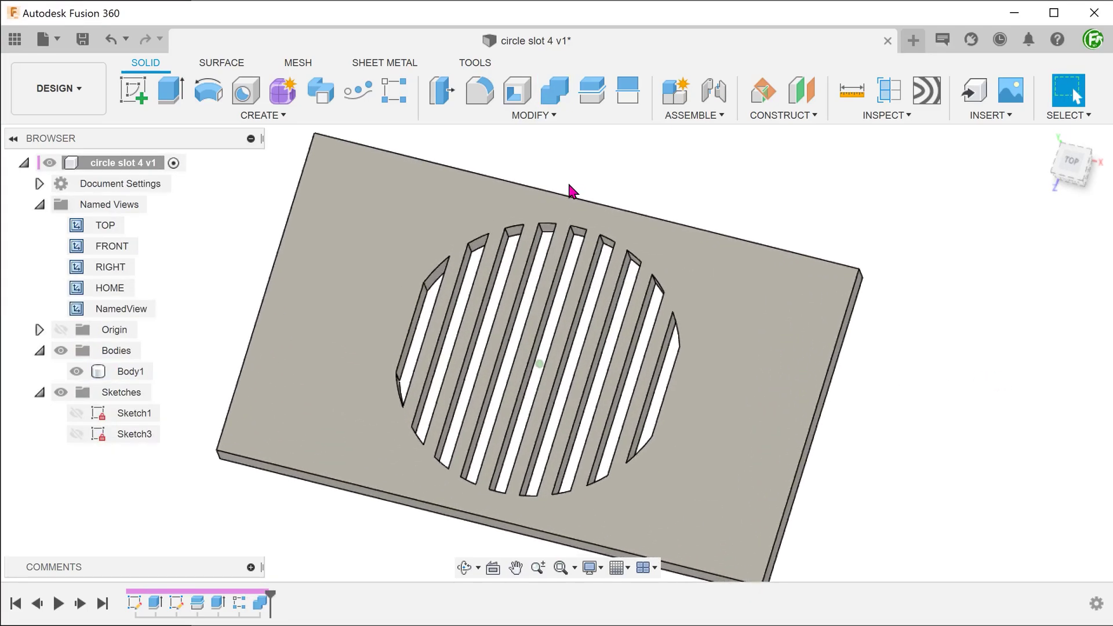
Inspect the rounded slot end faces from a closer tilted view.
{"action": "middle_click_drag", "start_coordinate": [572, 189], "coordinate": [586, 264], "text": "shift"}
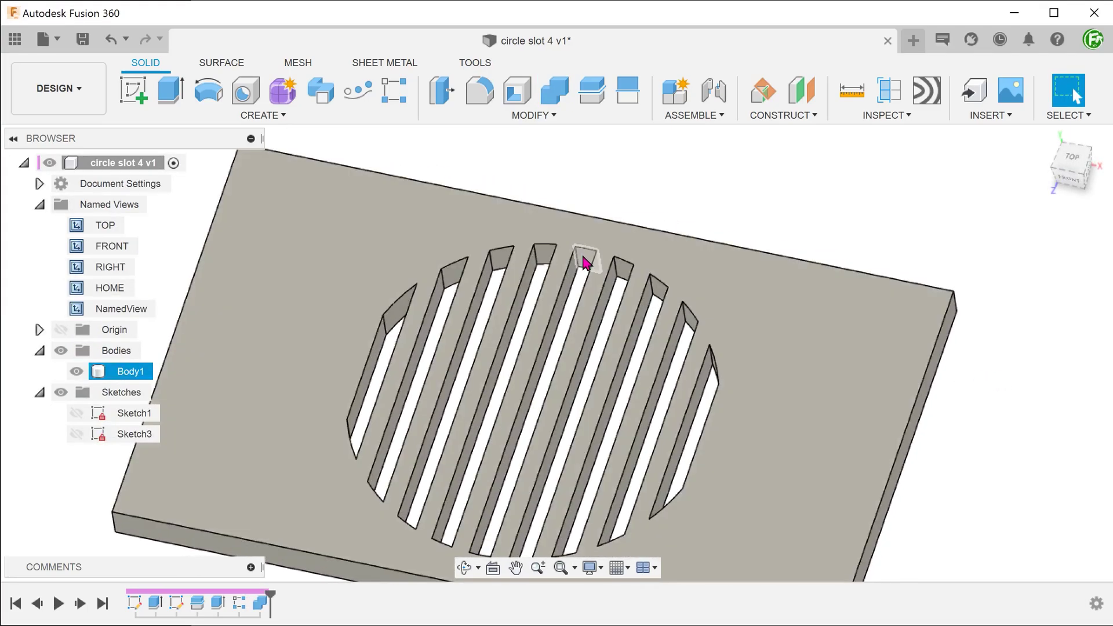
{"action": "left_click", "coordinate": [586, 264]}
{"action": "left_click", "coordinate": [548, 258]}
{"action": "left_click", "coordinate": [504, 265]}
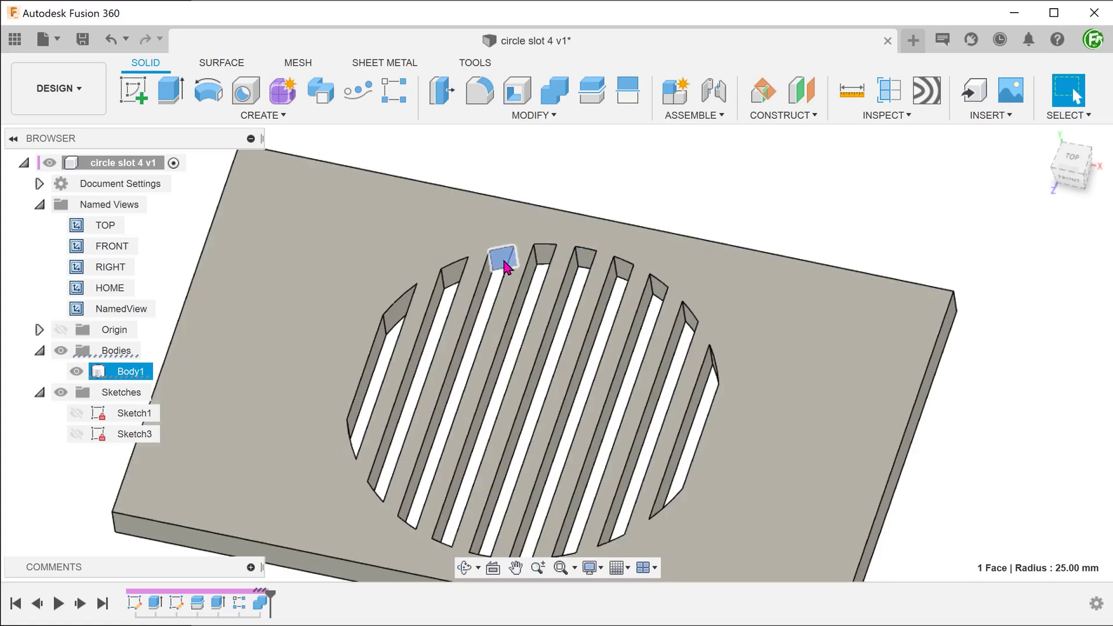
{"action": "left_click", "coordinate": [679, 194]}
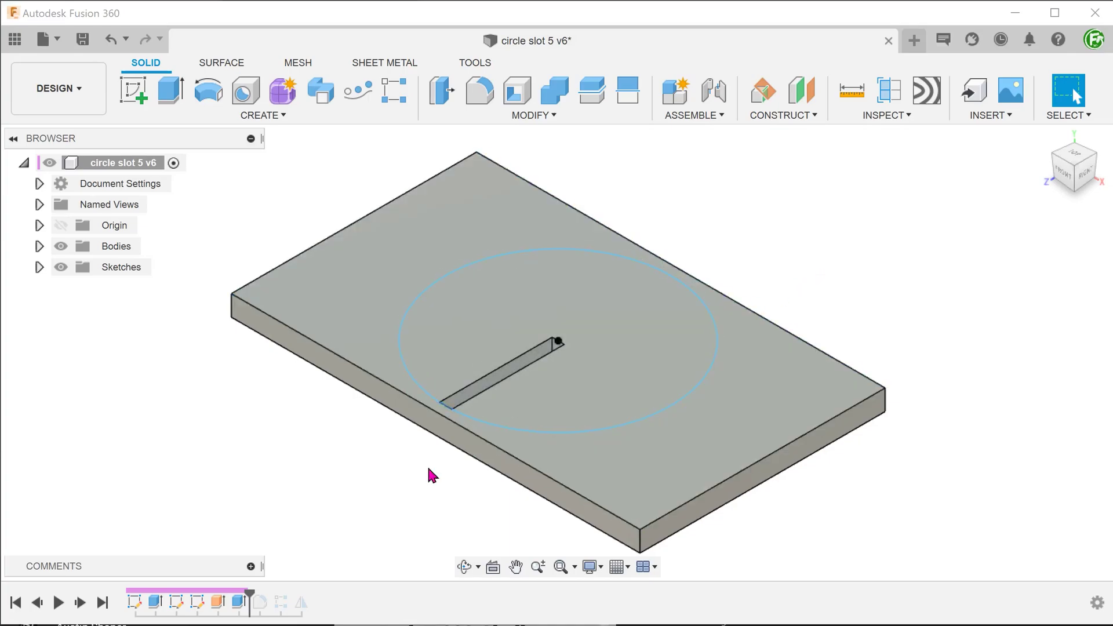
Edit the thin slot extrude and shorten its cut distance to 5.363 mm.
{"action": "double_click", "coordinate": [237, 604]}
{"action": "scroll", "coordinate": [304, 513], "scroll_direction": "up", "scroll_amount": 4}
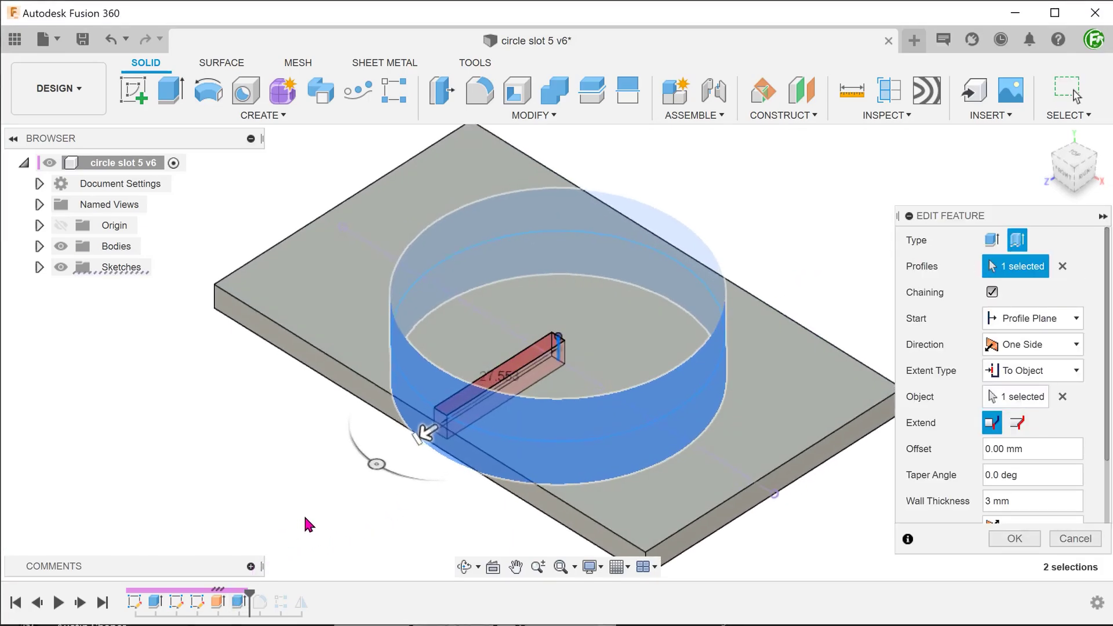
{"action": "left_click_drag", "start_coordinate": [385, 477], "coordinate": [512, 369]}
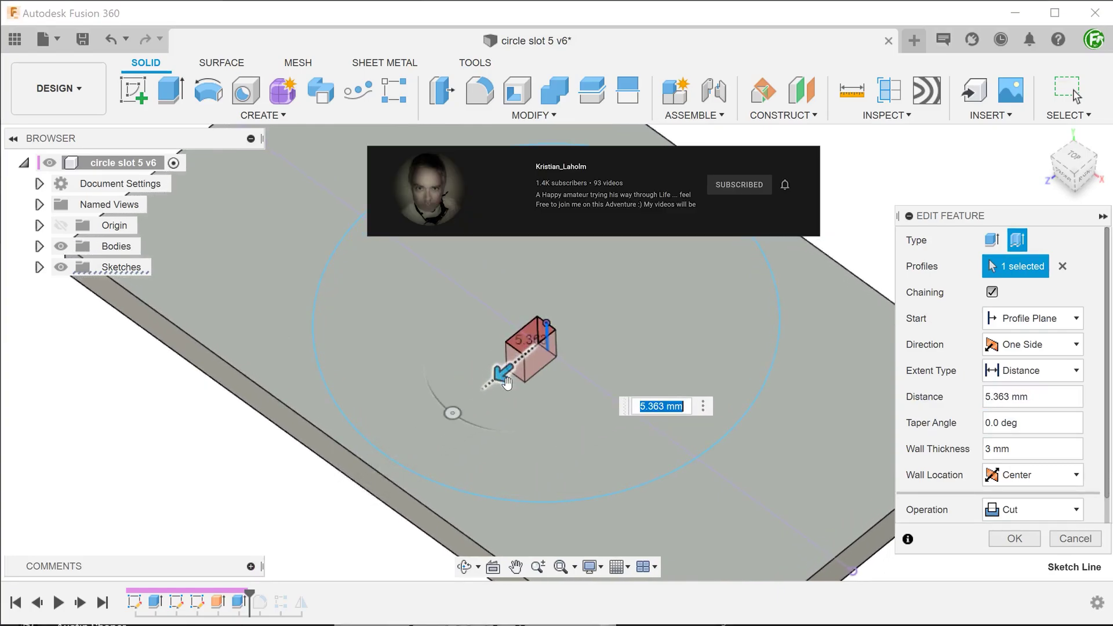
{"action": "middle_click_drag", "start_coordinate": [511, 368], "coordinate": [560, 421], "text": "shift"}
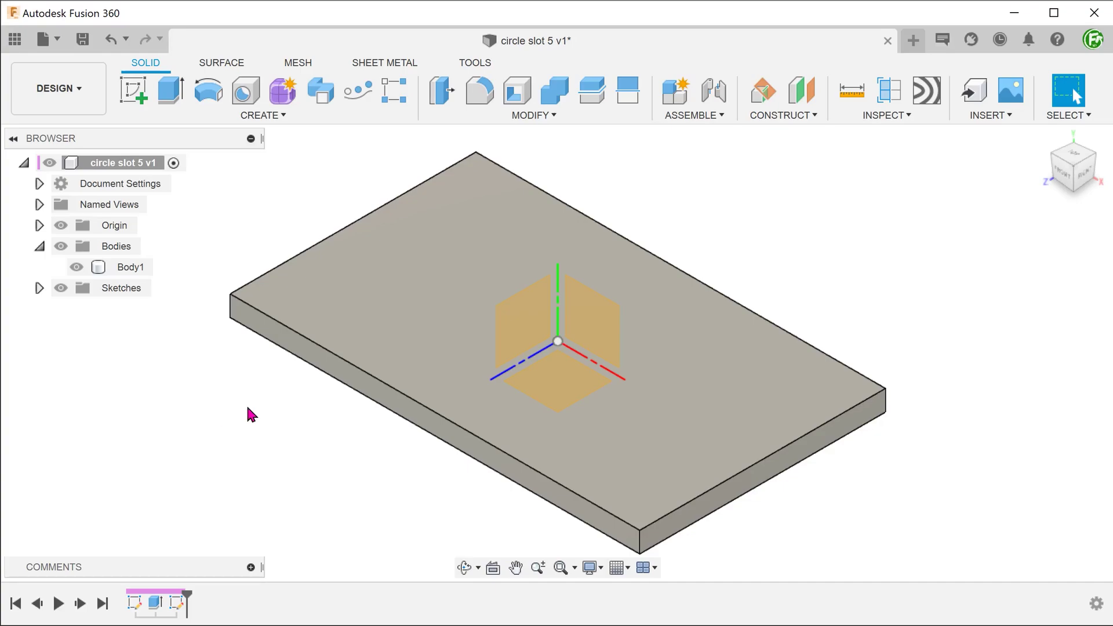
Start a new sketch on the XY plane, viewed from an oblique angle.
{"action": "left_click", "coordinate": [581, 325]}
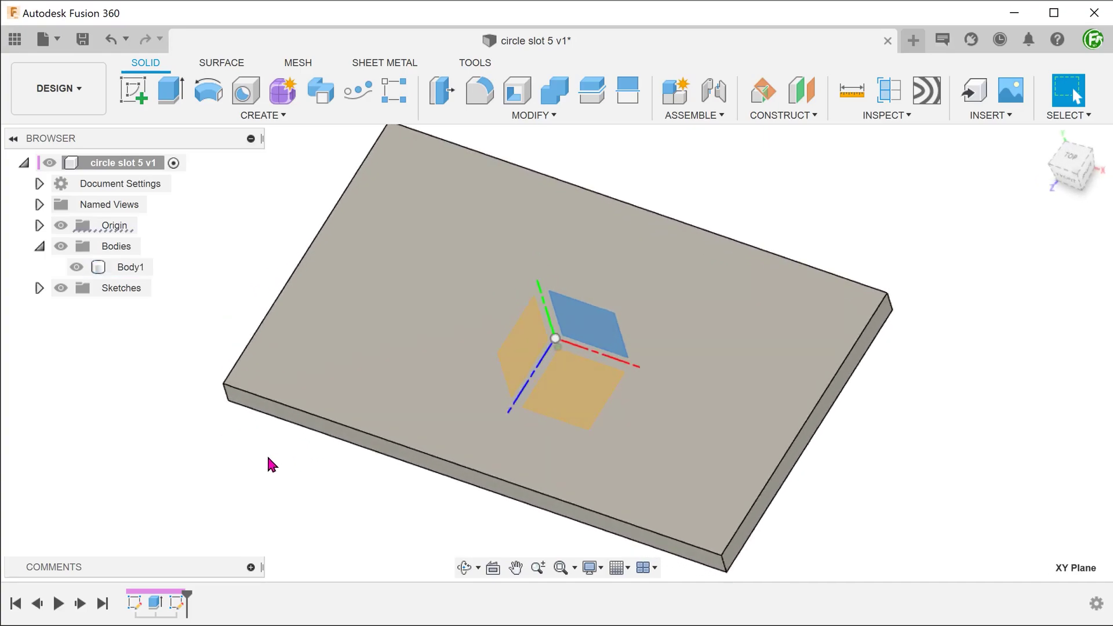
{"action": "middle_click_drag", "start_coordinate": [243, 515], "coordinate": [367, 477], "text": "shift"}
{"action": "right_click", "coordinate": [597, 320]}
{"action": "left_click", "coordinate": [608, 419]}
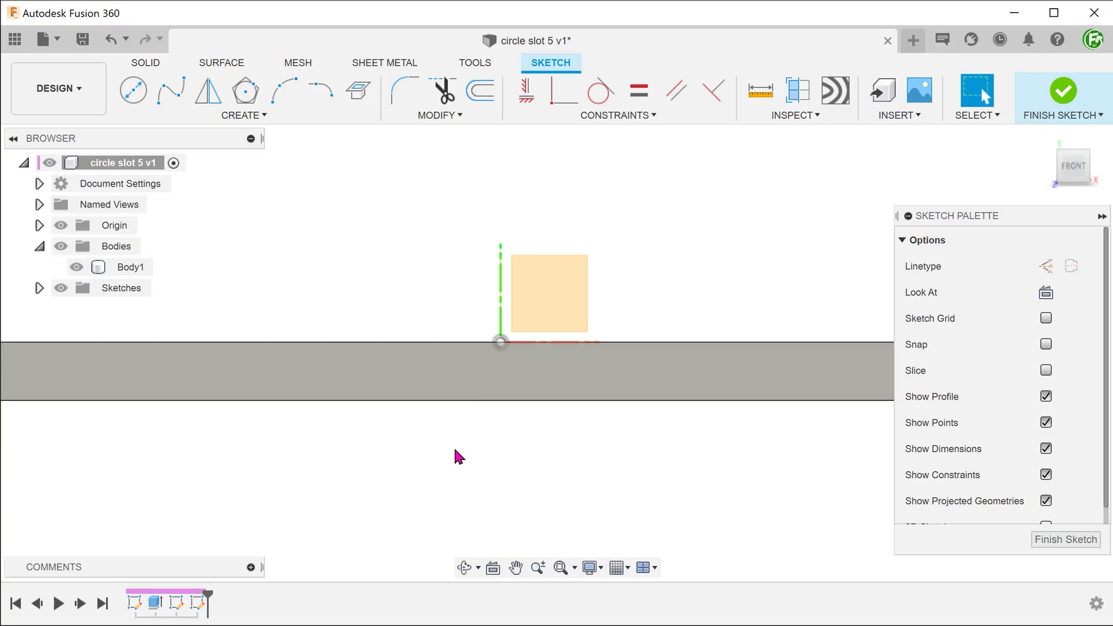
Draw one line from the origin to the plate's lower edge and finish the sketch.
{"action": "key", "text": "l"}
{"action": "left_click", "coordinate": [500, 343]}
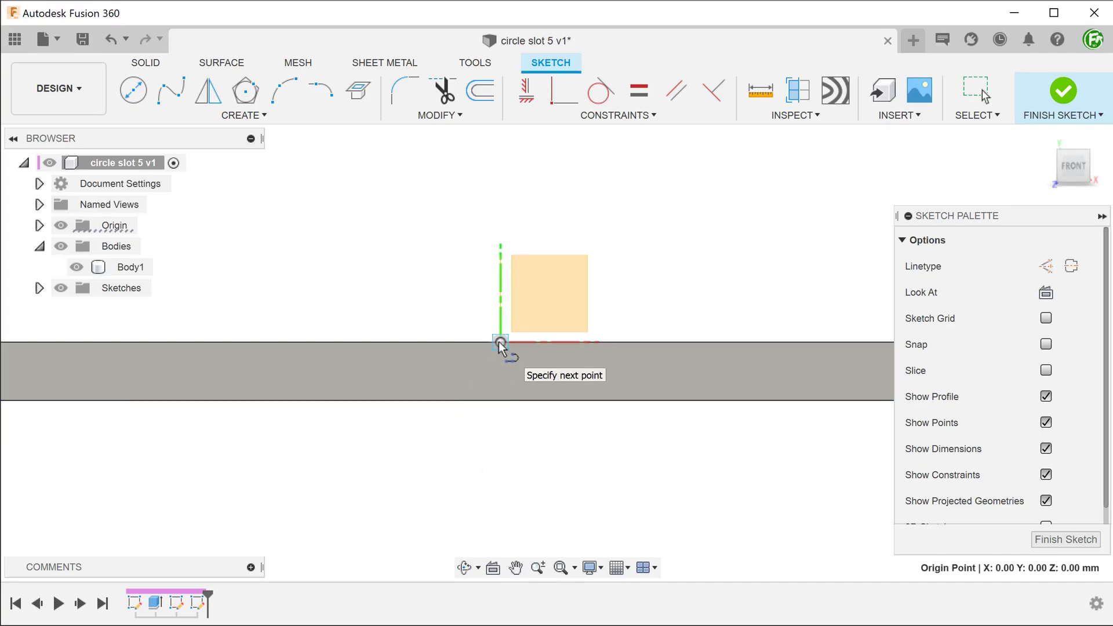
{"action": "left_click", "coordinate": [500, 399]}
{"action": "key", "text": "Escape"}
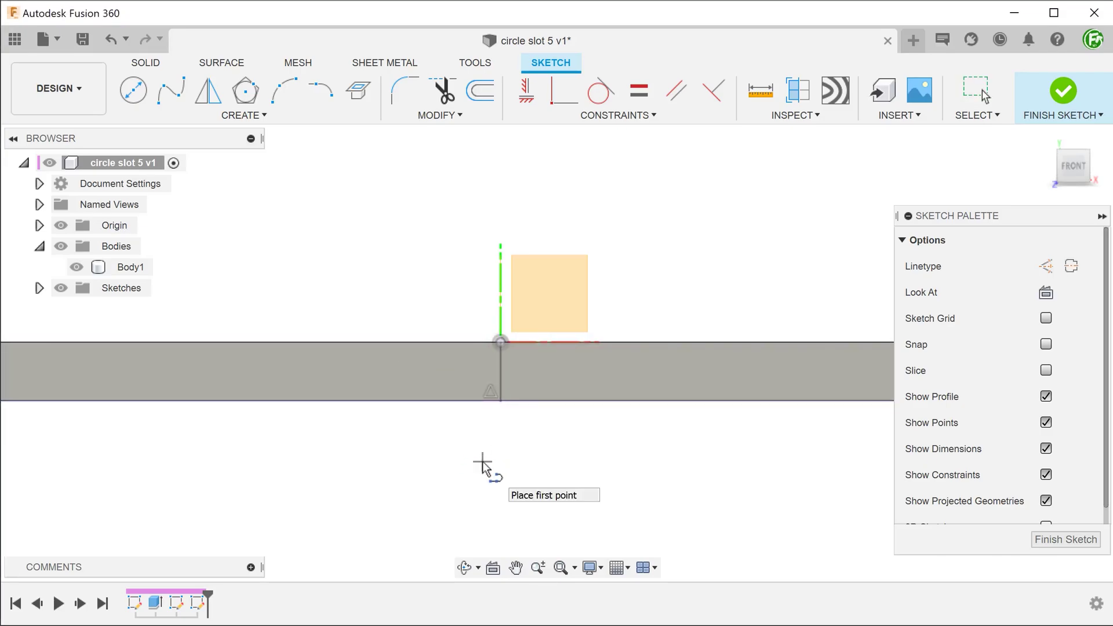
{"action": "key", "text": "Escape"}
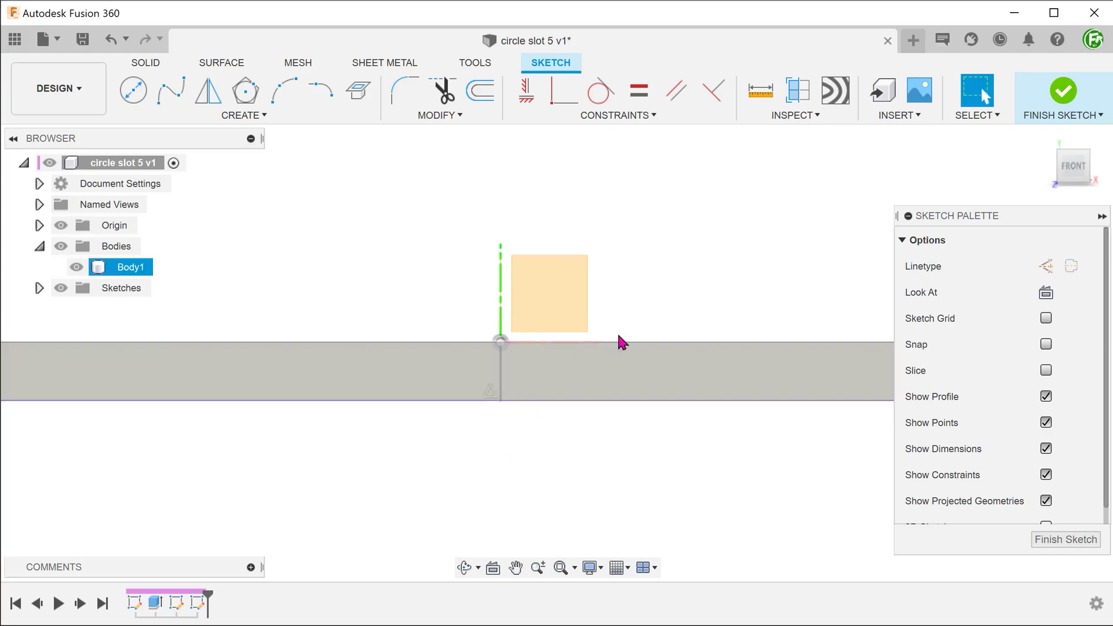
{"action": "left_click", "coordinate": [1063, 99]}
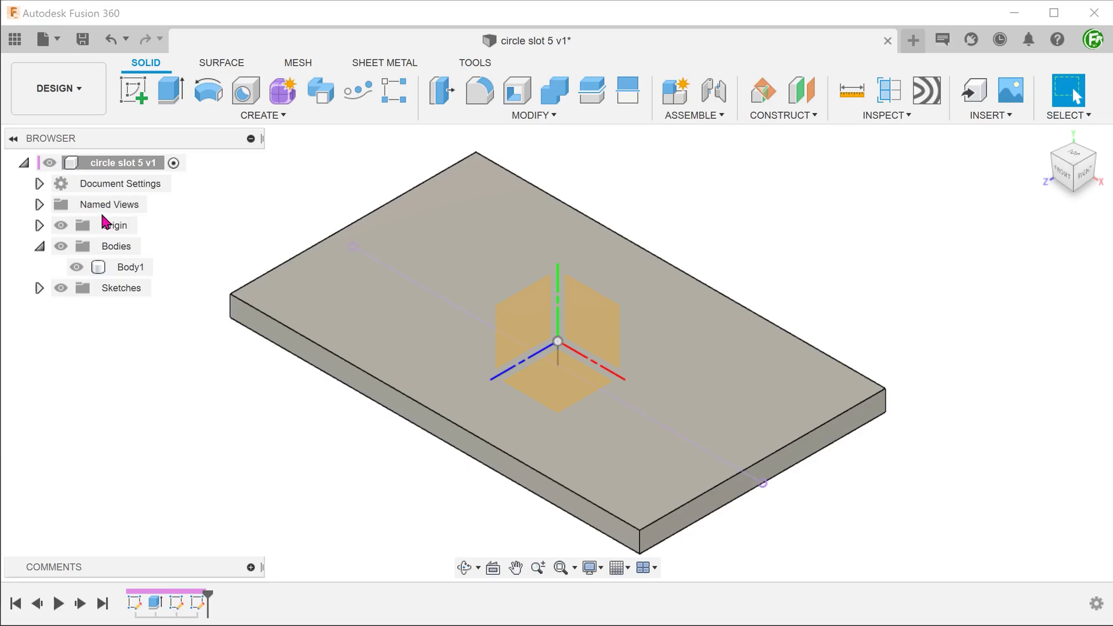
Hide the origin and the thin extrude sketch, and show the circle sketch on the plate.
{"action": "left_click", "coordinate": [61, 225]}
{"action": "left_click", "coordinate": [39, 288]}
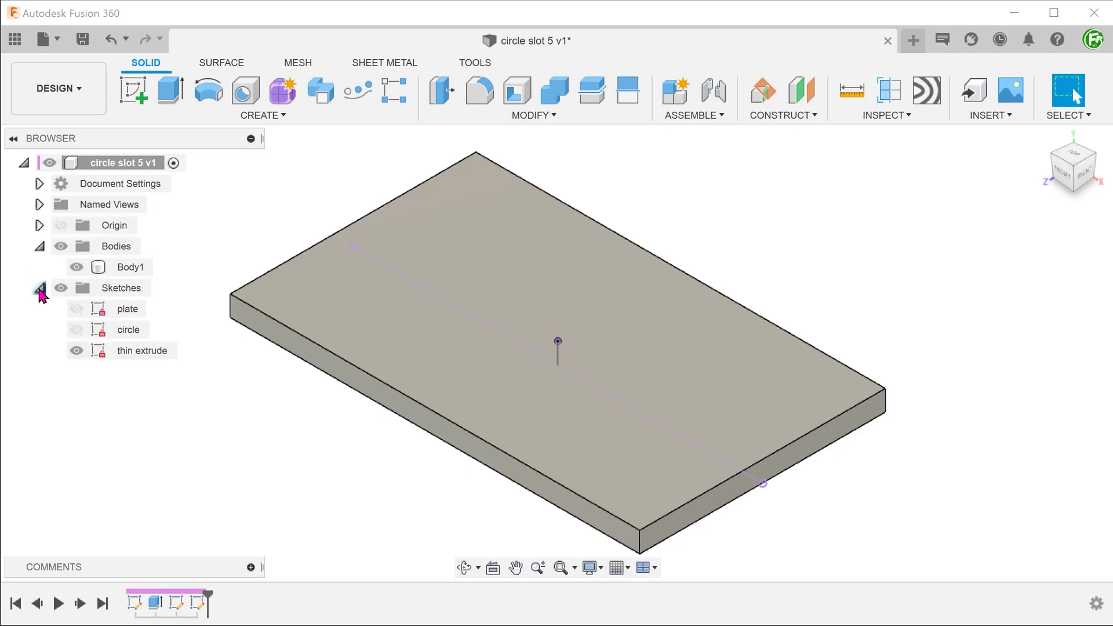
{"action": "left_click", "coordinate": [75, 350]}
{"action": "left_click", "coordinate": [76, 330]}
{"action": "left_click", "coordinate": [413, 334]}
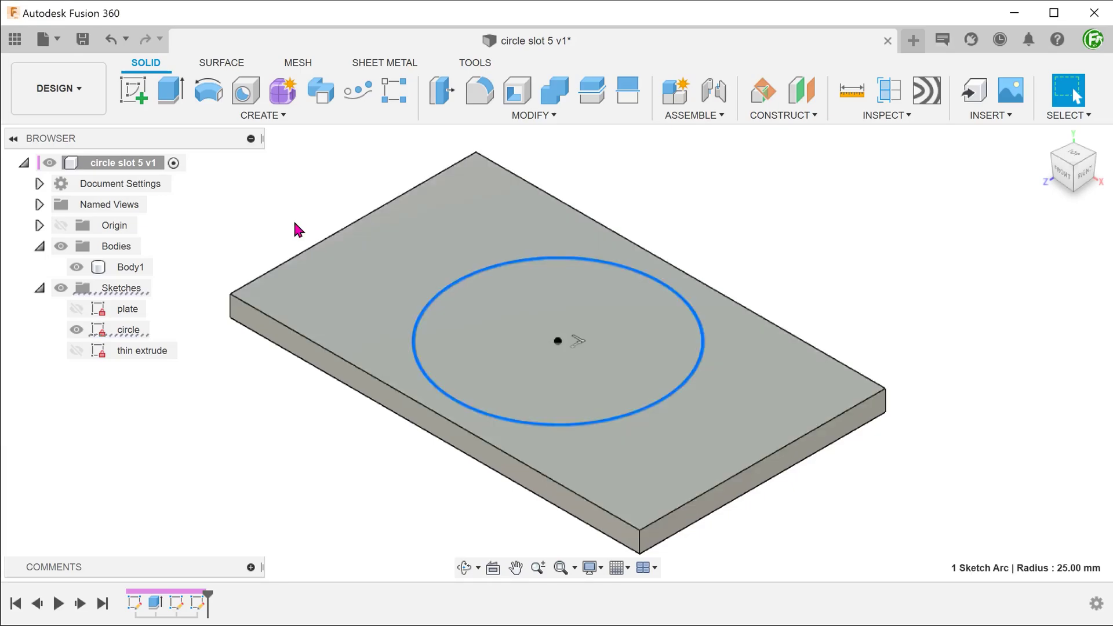
{"action": "left_click", "coordinate": [270, 201]}
Surface-extrude the circle symmetrically into a cylindrical wall passing through the plate.
{"action": "left_click", "coordinate": [214, 65]}
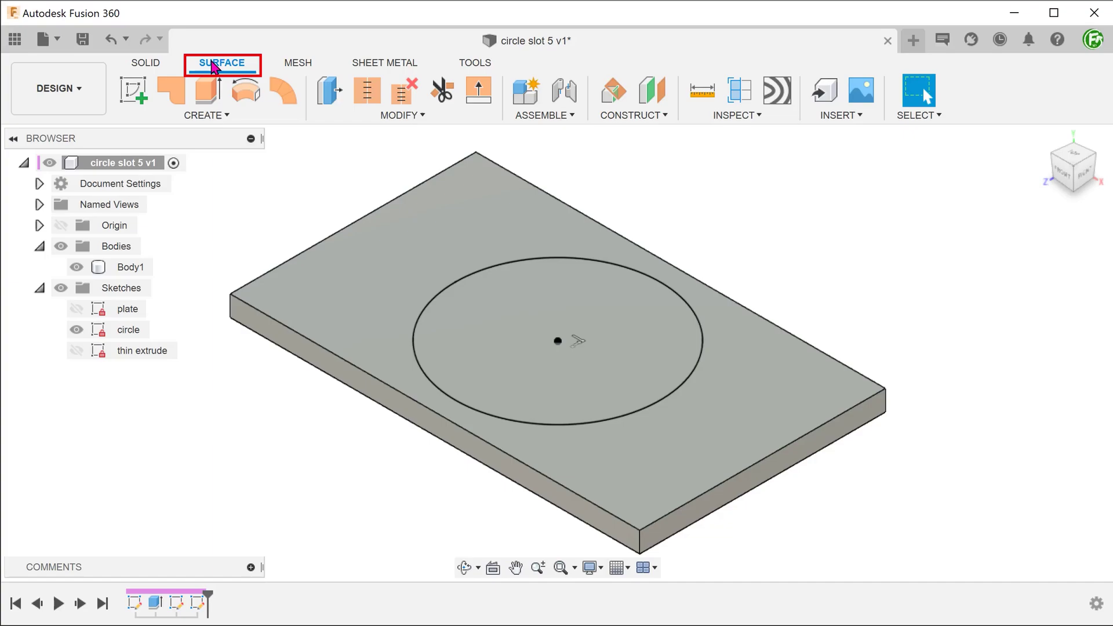
{"action": "left_click", "coordinate": [212, 116]}
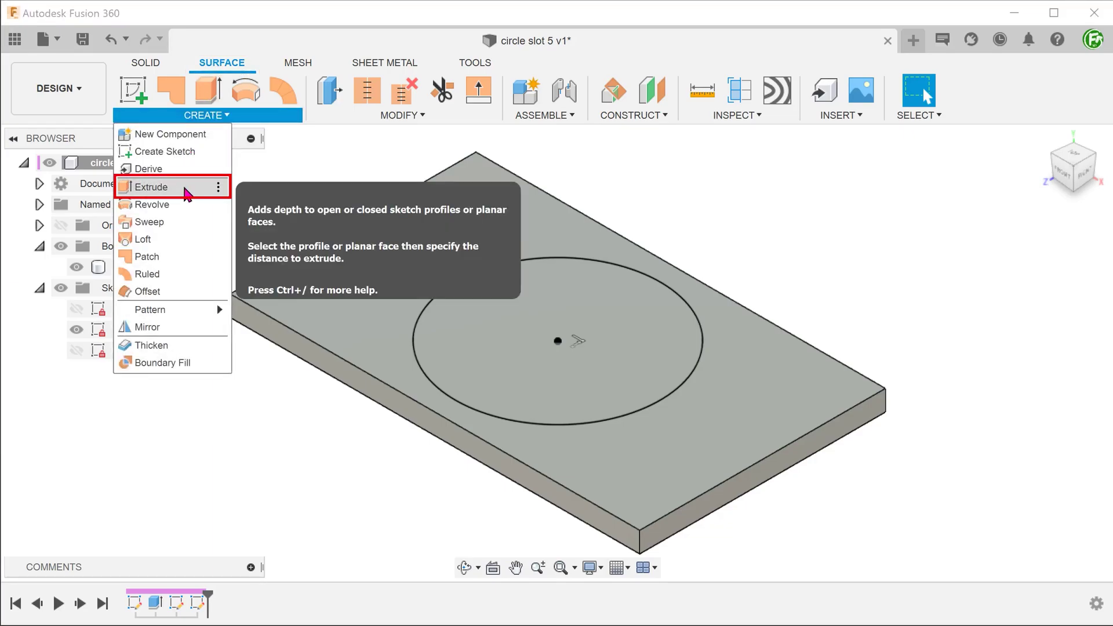
{"action": "left_click", "coordinate": [186, 194]}
{"action": "left_click", "coordinate": [434, 320]}
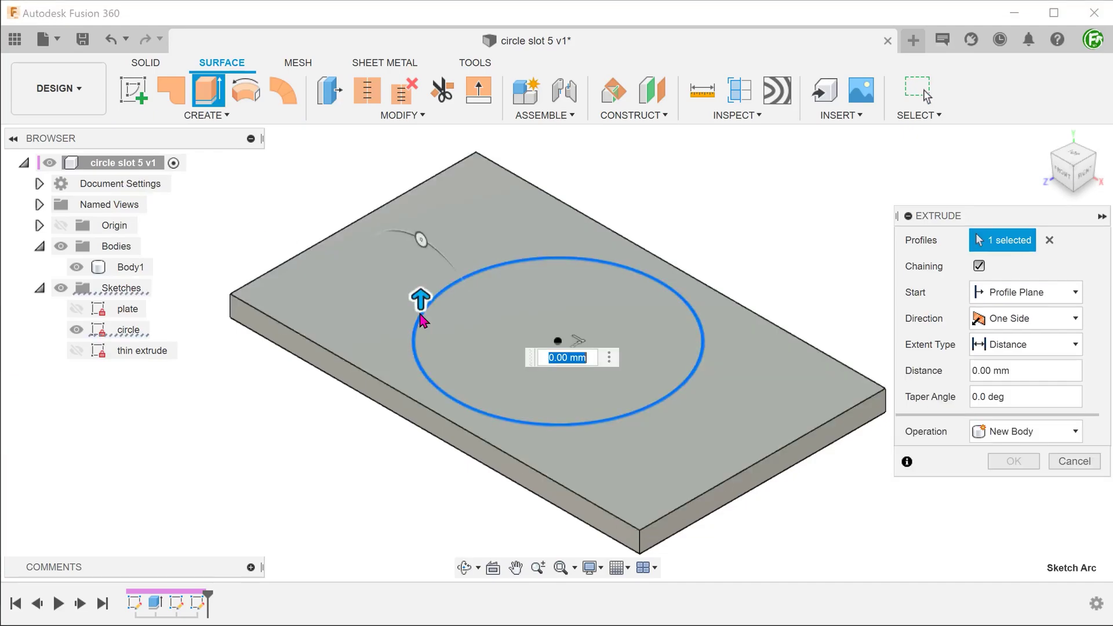
{"action": "left_click", "coordinate": [985, 318]}
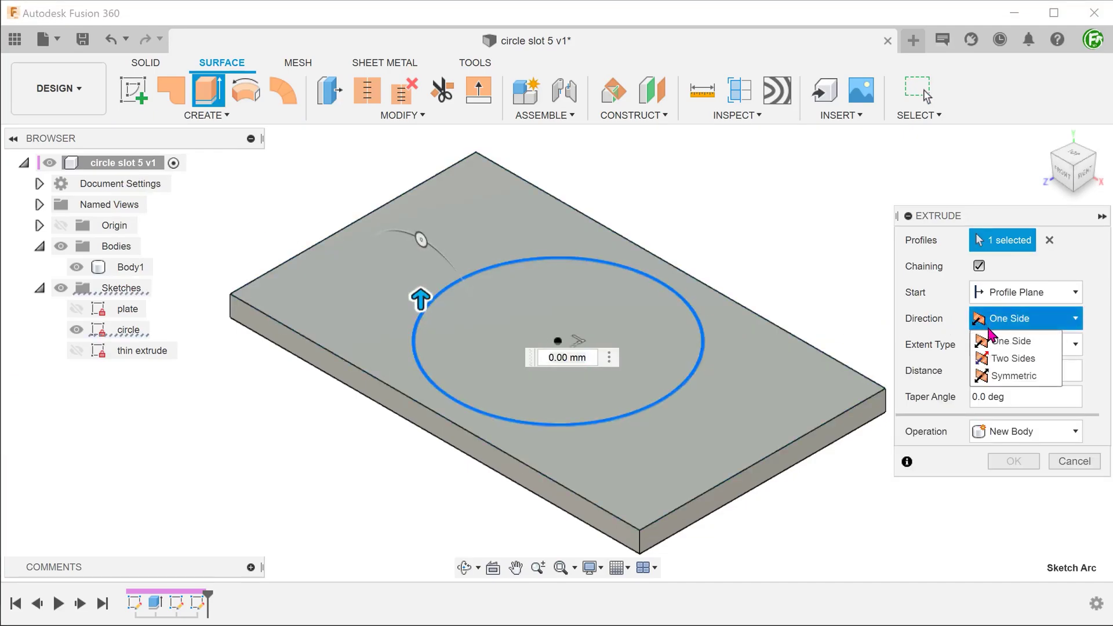
{"action": "left_click", "coordinate": [1014, 375]}
{"action": "middle_click_drag", "start_coordinate": [586, 304], "coordinate": [432, 315], "text": "shift"}
{"action": "left_click_drag", "start_coordinate": [432, 315], "coordinate": [435, 282]}
{"action": "middle_click_drag", "start_coordinate": [434, 283], "coordinate": [339, 415], "text": "shift"}
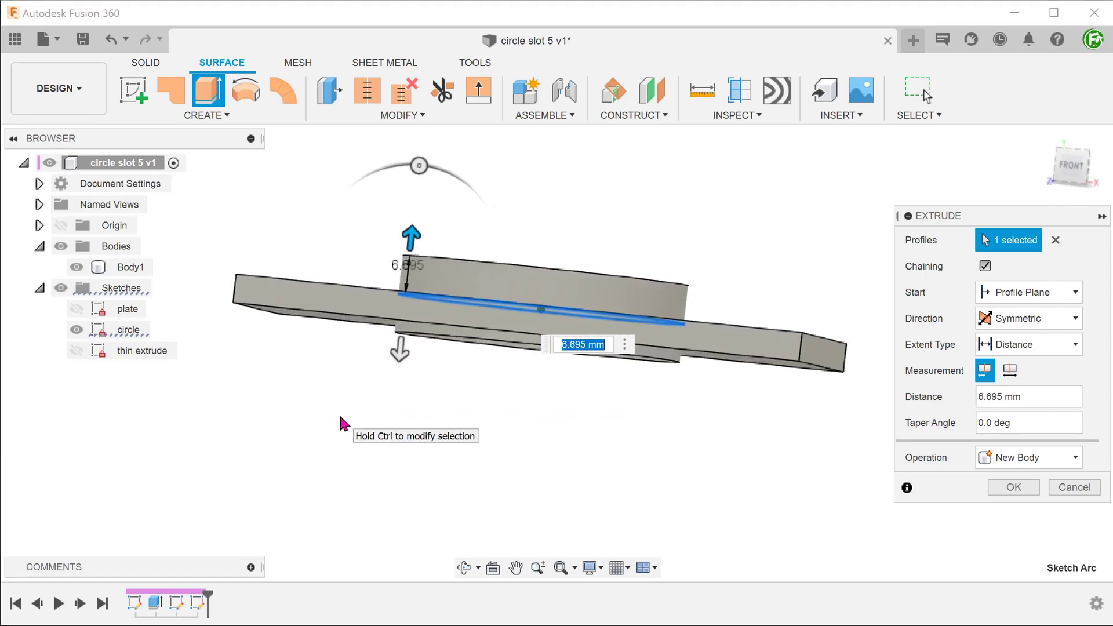
{"action": "left_click_drag", "start_coordinate": [403, 353], "coordinate": [397, 368]}
{"action": "middle_click_drag", "start_coordinate": [397, 367], "coordinate": [844, 514], "text": "shift"}
{"action": "left_click", "coordinate": [1013, 486]}
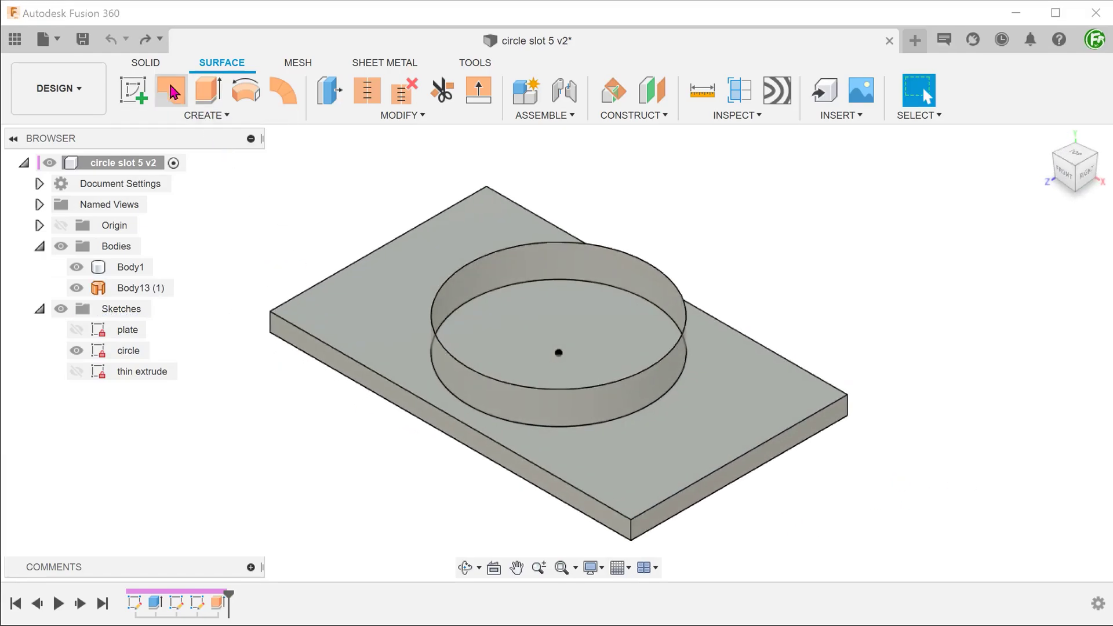
Start a thin extrude cut from the radial sketch line, viewed from the top.
{"action": "left_click", "coordinate": [142, 68]}
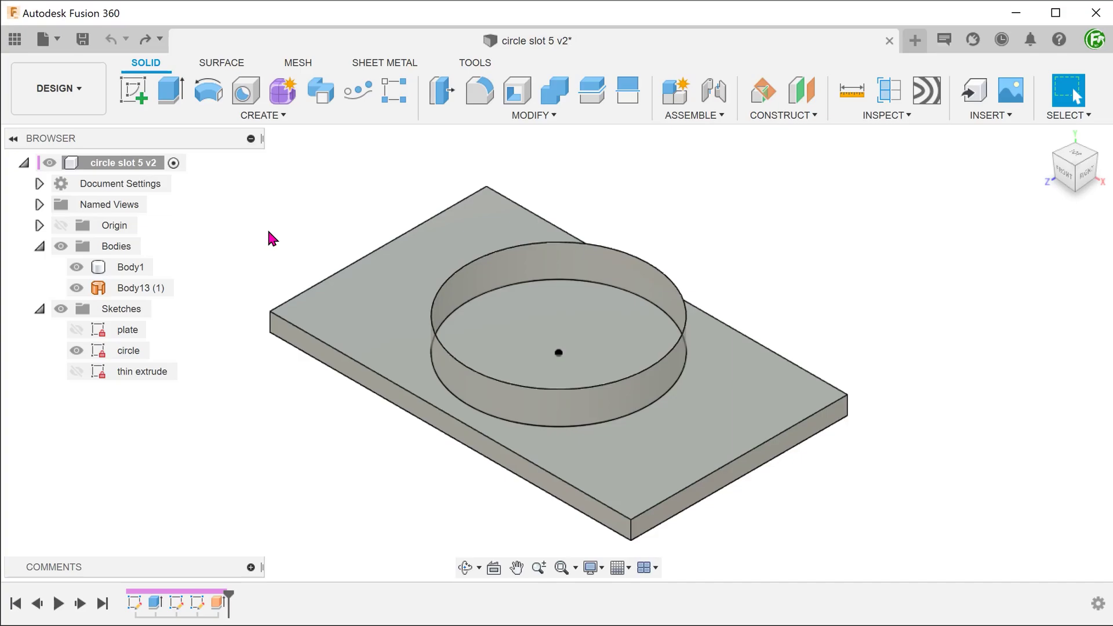
{"action": "key", "text": "e"}
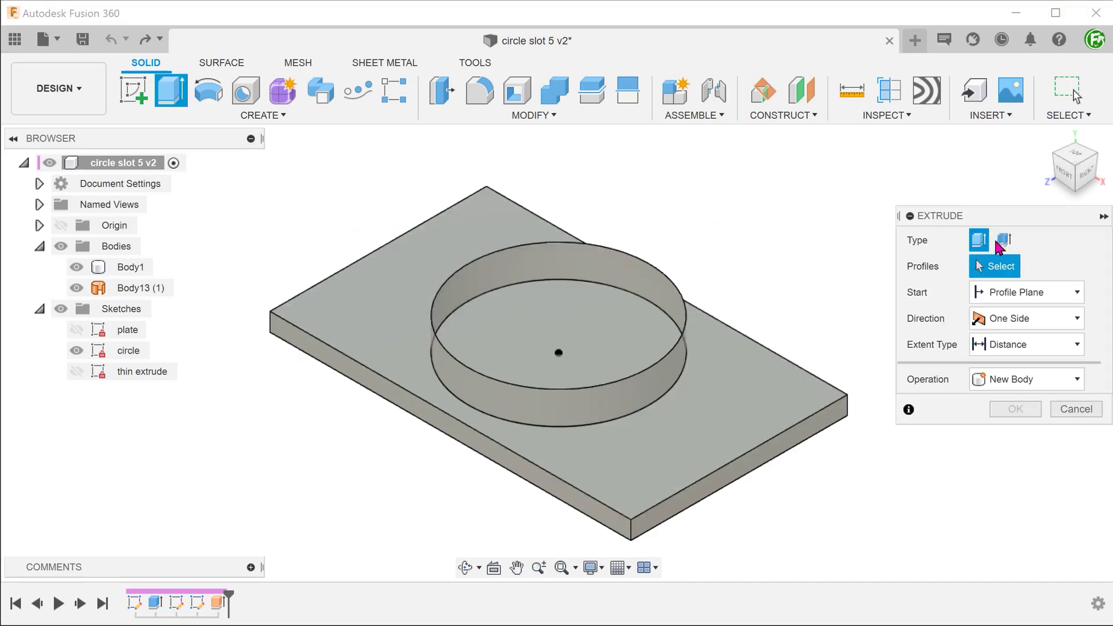
{"action": "left_click", "coordinate": [1002, 242]}
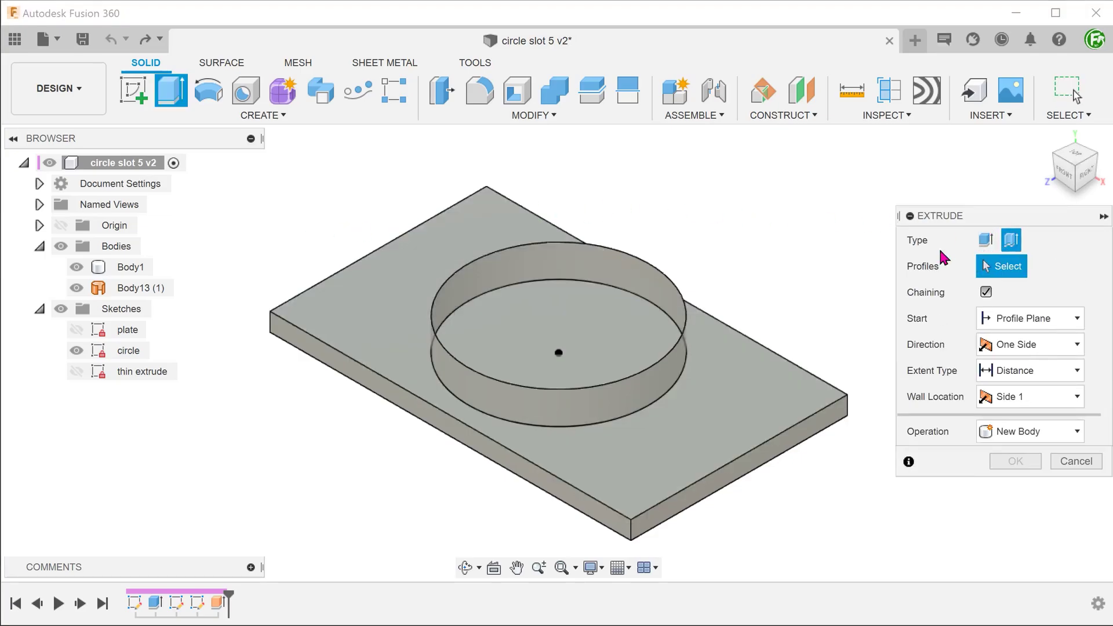
{"action": "left_click", "coordinate": [76, 371]}
{"action": "left_click", "coordinate": [556, 365]}
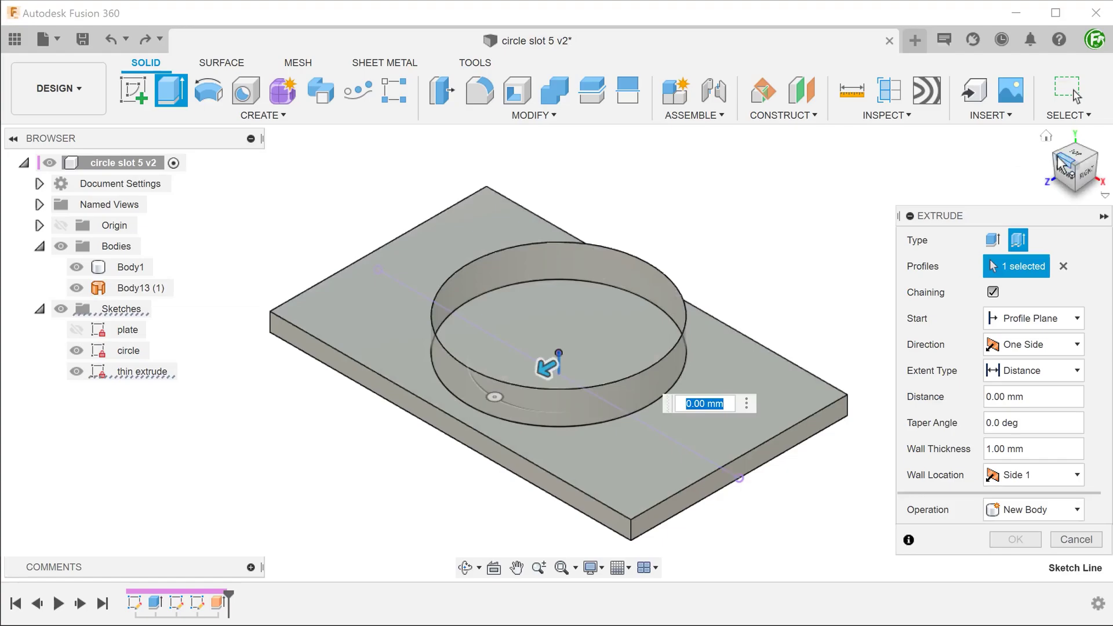
{"action": "left_click", "coordinate": [1072, 155]}
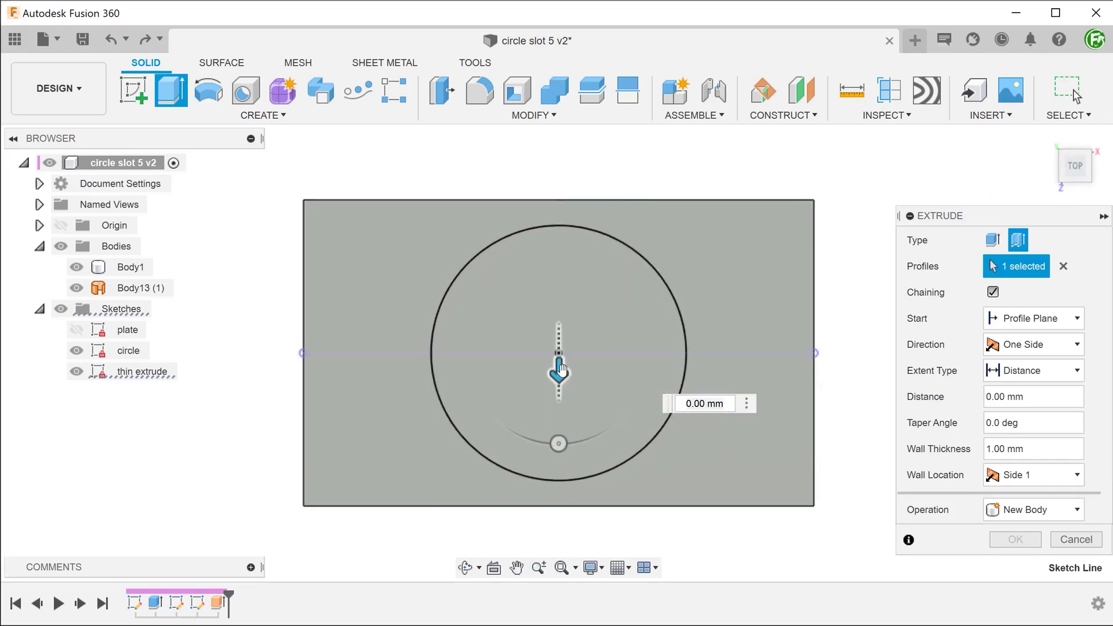
{"action": "left_click_drag", "start_coordinate": [559, 372], "coordinate": [559, 476]}
{"action": "scroll", "coordinate": [552, 458], "scroll_direction": "up", "scroll_amount": 2}
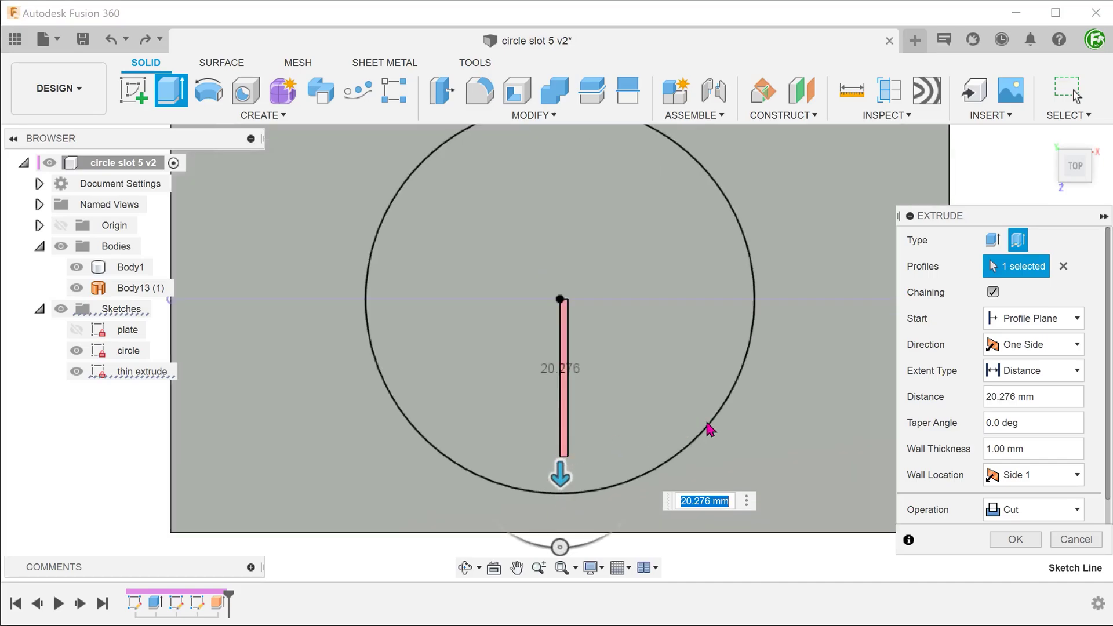
Set wall thickness 3 mm, Center wall location, and extent To Object at the cylindrical wall.
{"action": "left_click", "coordinate": [963, 455]}
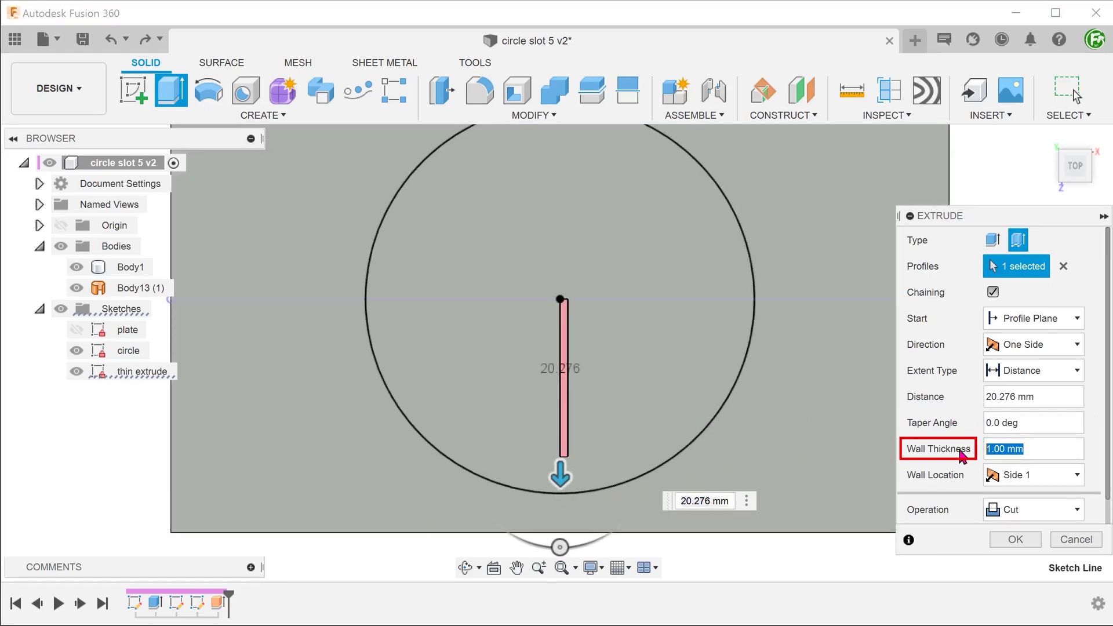
{"action": "type", "text": "3"}
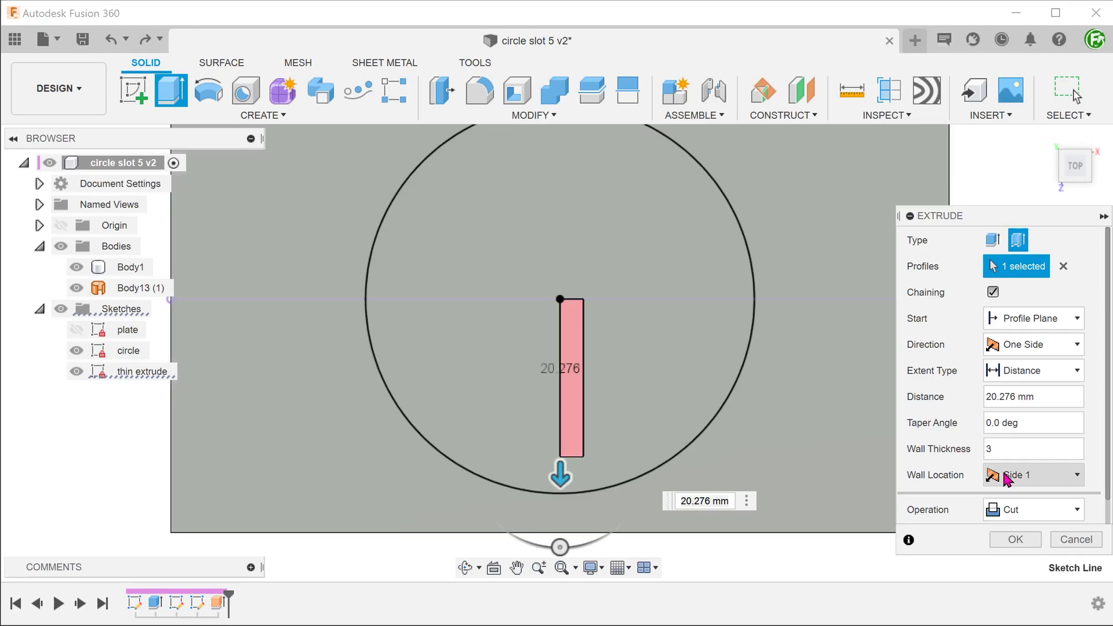
{"action": "left_click", "coordinate": [1006, 476]}
{"action": "left_click", "coordinate": [1018, 532]}
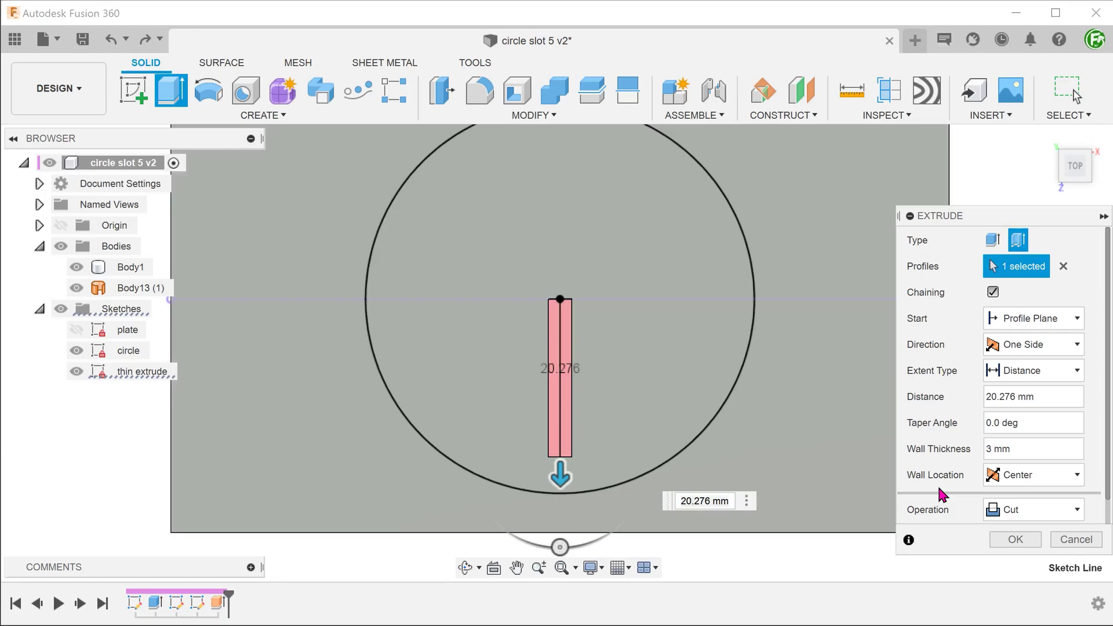
{"action": "left_click", "coordinate": [1031, 370]}
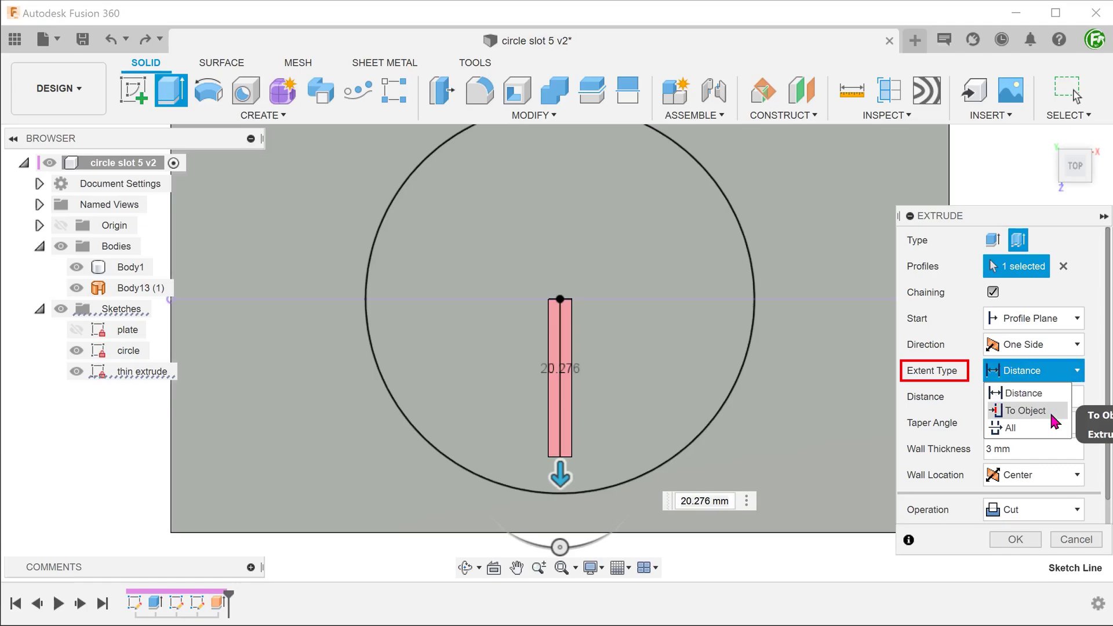
{"action": "left_click", "coordinate": [1025, 411]}
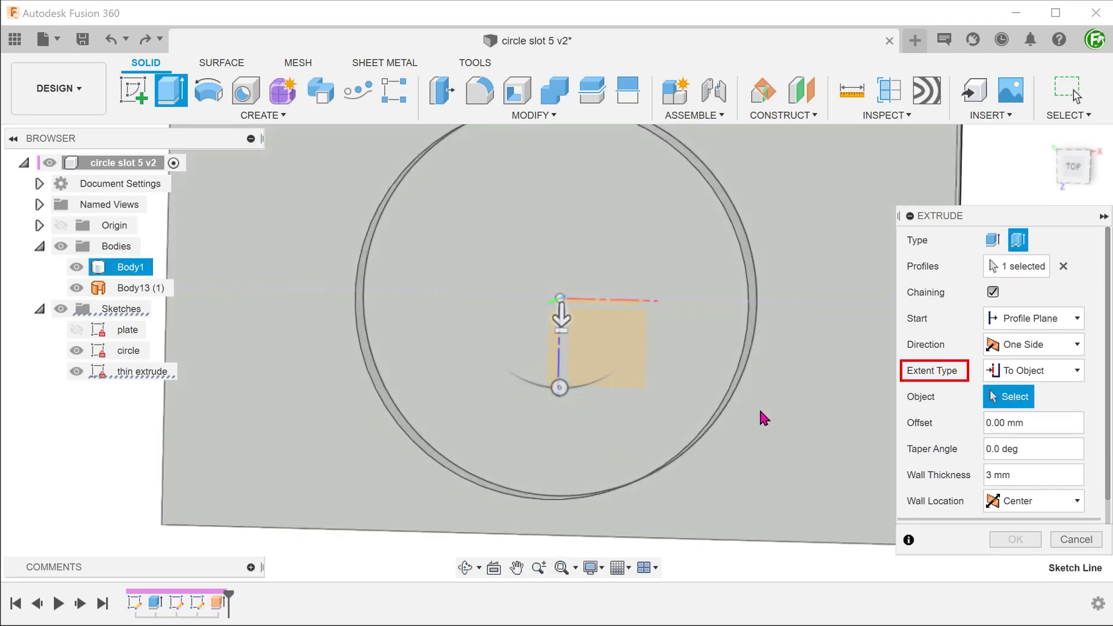
{"action": "left_click", "coordinate": [408, 396]}
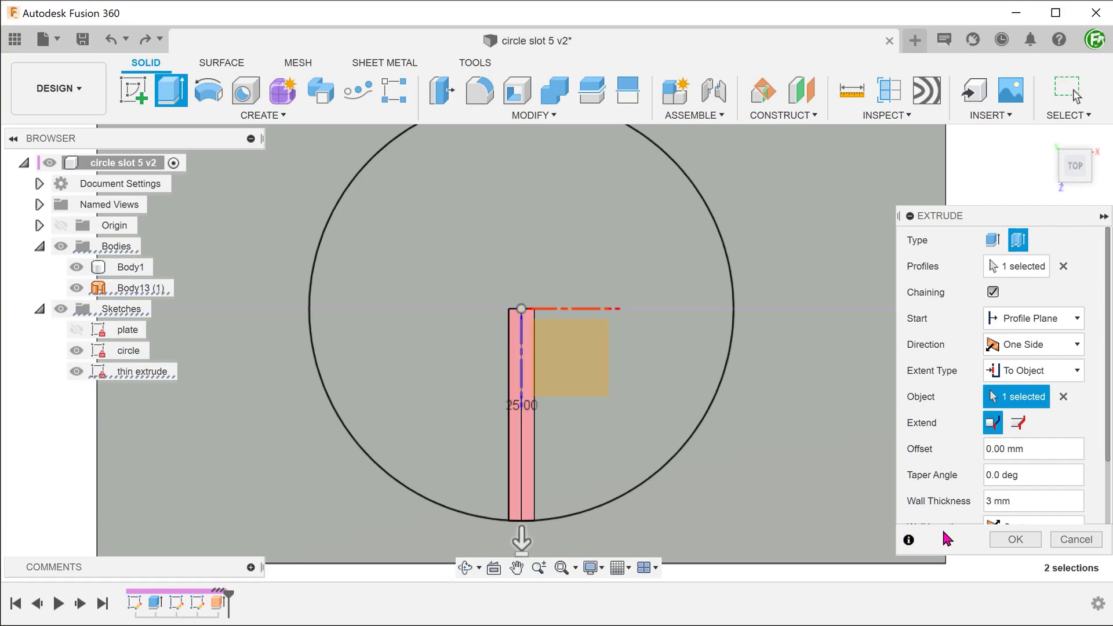
Confirm the thin slot cut and hide Body13 (1) and the circle sketch.
{"action": "left_click", "coordinate": [992, 540]}
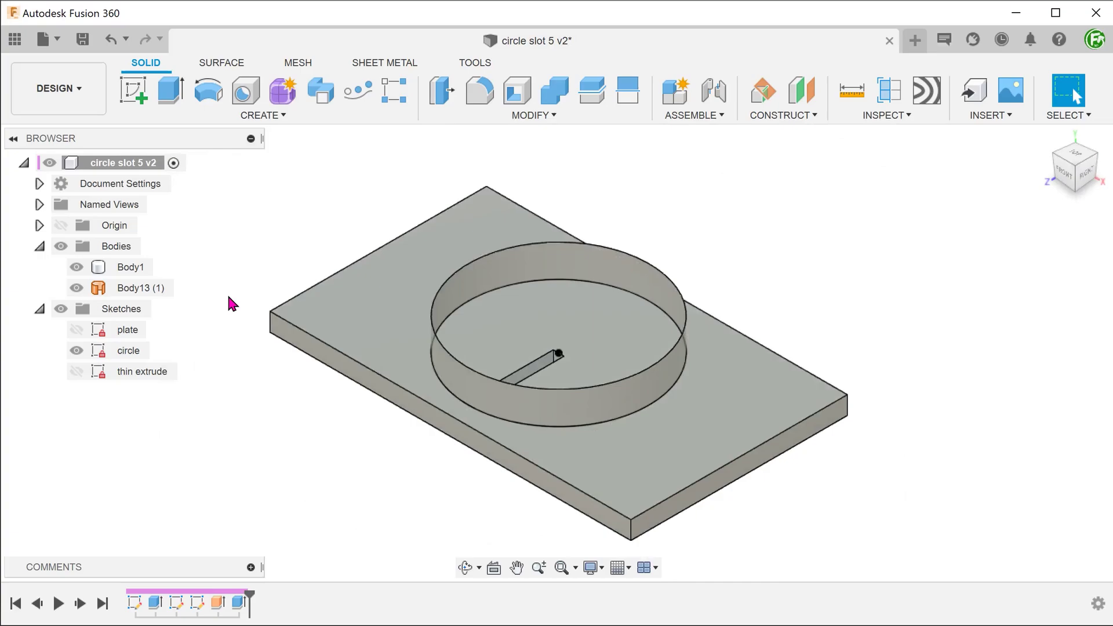
{"action": "left_click", "coordinate": [76, 287]}
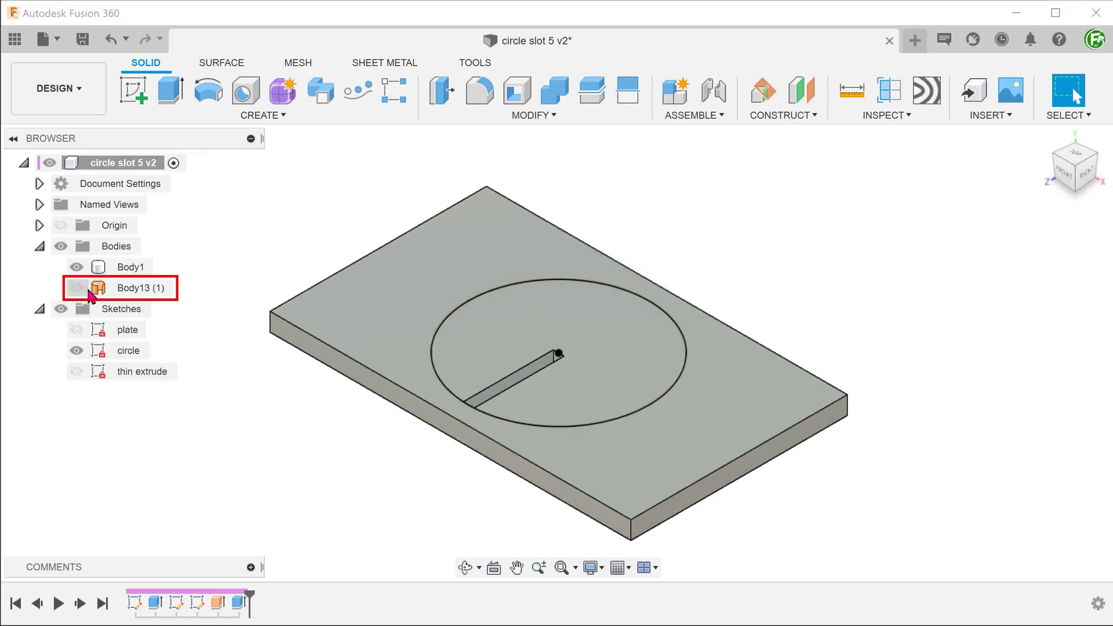
{"action": "left_click", "coordinate": [76, 350]}
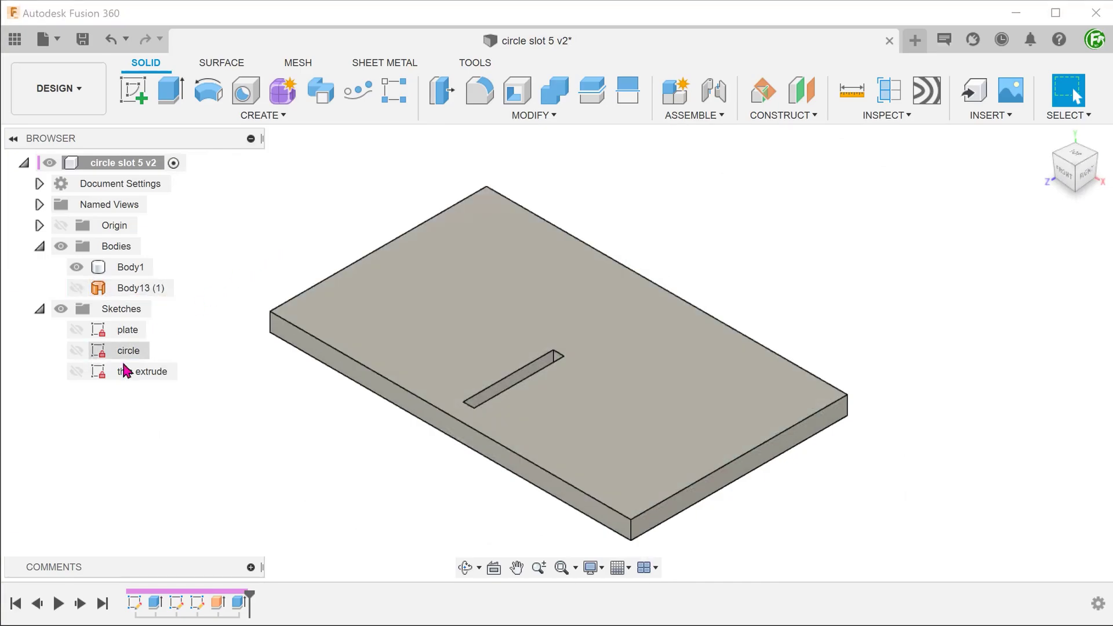
Round the slot's end face with a full round fillet.
{"action": "mouse_move", "coordinate": [218, 408]}
{"action": "middle_mouse_down", "text": "shift"}
{"action": "mouse_move", "coordinate": [281, 430]}
{"action": "mouse_move", "coordinate": [429, 442]}
{"action": "mouse_move", "coordinate": [487, 423]}
{"action": "mouse_move", "coordinate": [475, 401]}
{"action": "mouse_move", "coordinate": [277, 368]}
{"action": "mouse_move", "coordinate": [269, 345]}
{"action": "middle_mouse_up", "text": "shift"}
{"action": "key", "text": "f"}
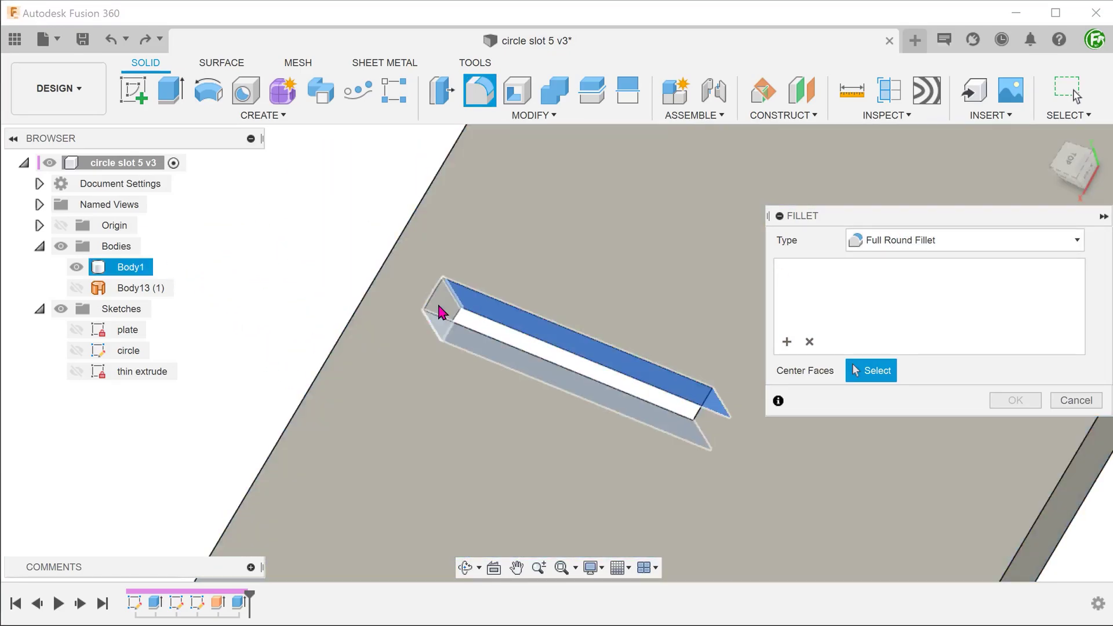
{"action": "left_click", "coordinate": [440, 312]}
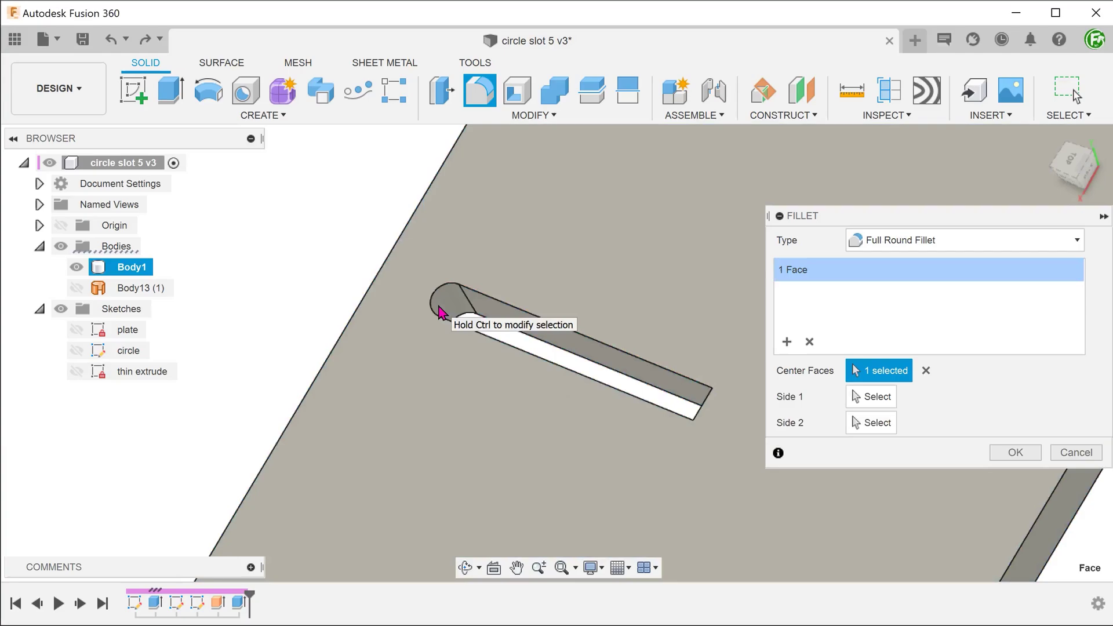
{"action": "left_click", "coordinate": [1011, 454]}
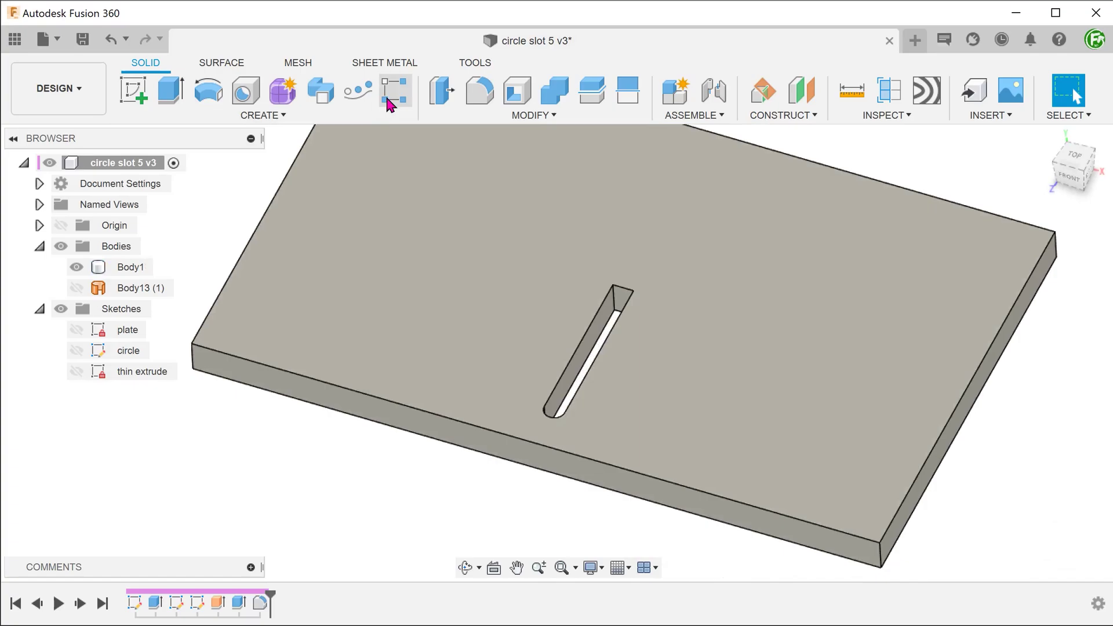
Start a rectangular pattern of the slot cut along a plate edge direction.
{"action": "left_click", "coordinate": [393, 99]}
{"action": "scroll", "coordinate": [589, 322], "scroll_direction": "up", "scroll_amount": 3}
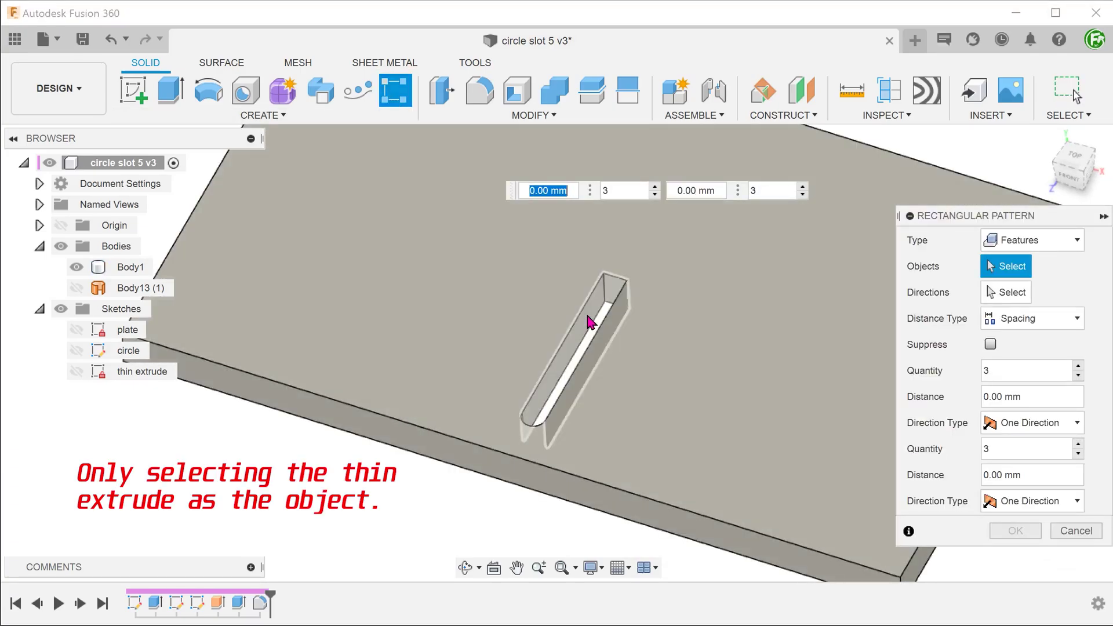
{"action": "left_click", "coordinate": [588, 321]}
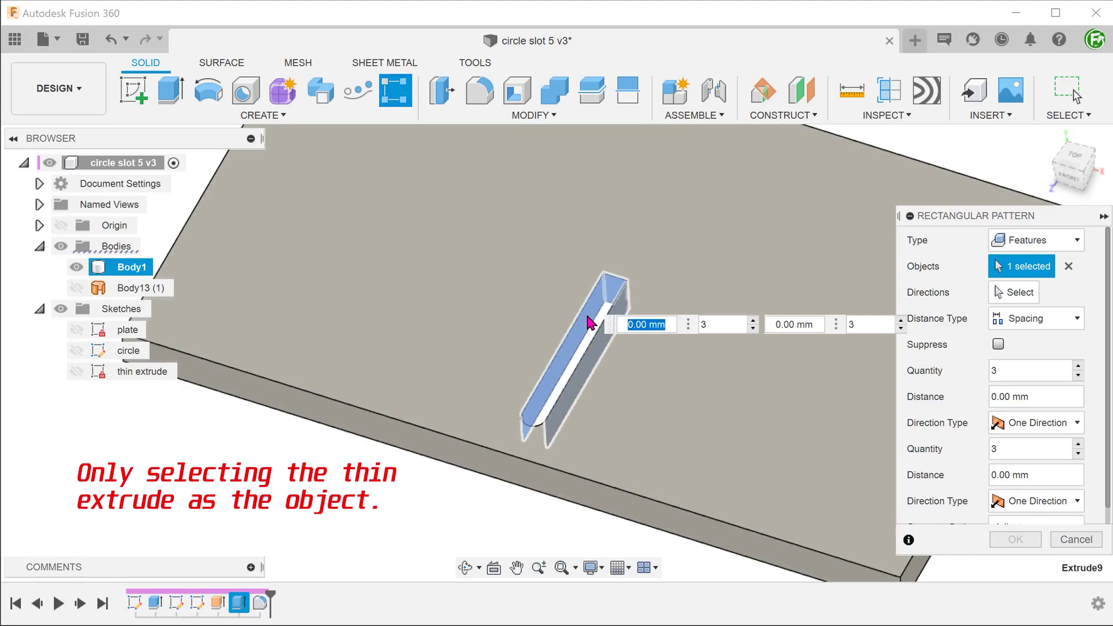
{"action": "left_click", "coordinate": [1014, 292]}
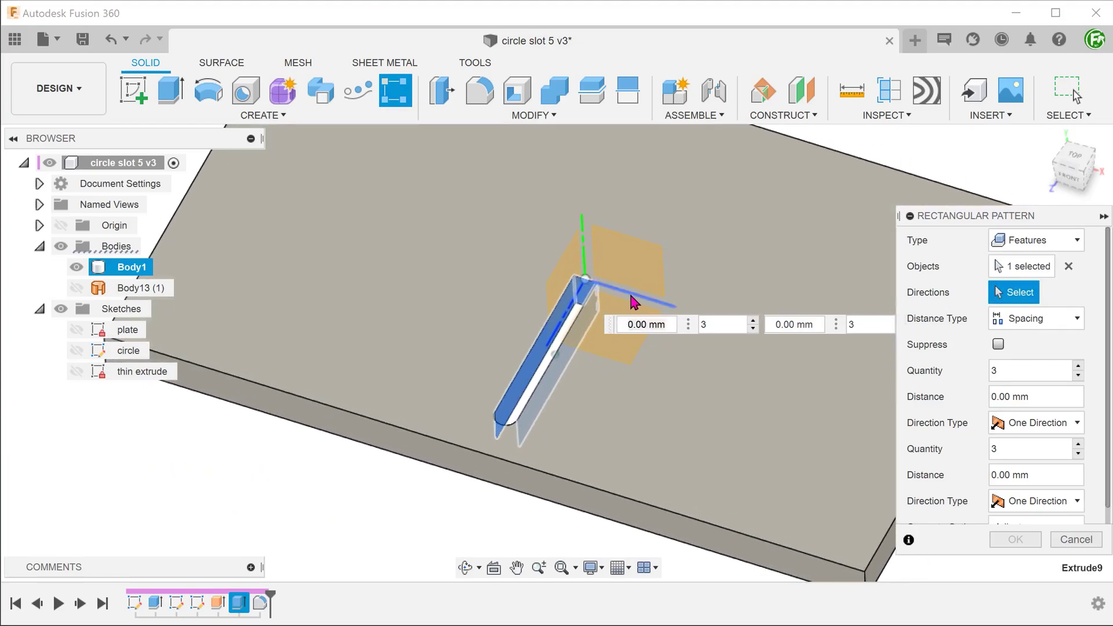
{"action": "left_click", "coordinate": [633, 301]}
Give the pattern quantity 9 and distance 5.5 mm, spread symmetrically, and confirm.
{"action": "key", "text": "Tab"}
{"action": "type", "text": "9"}
{"action": "key", "text": "Tab"}
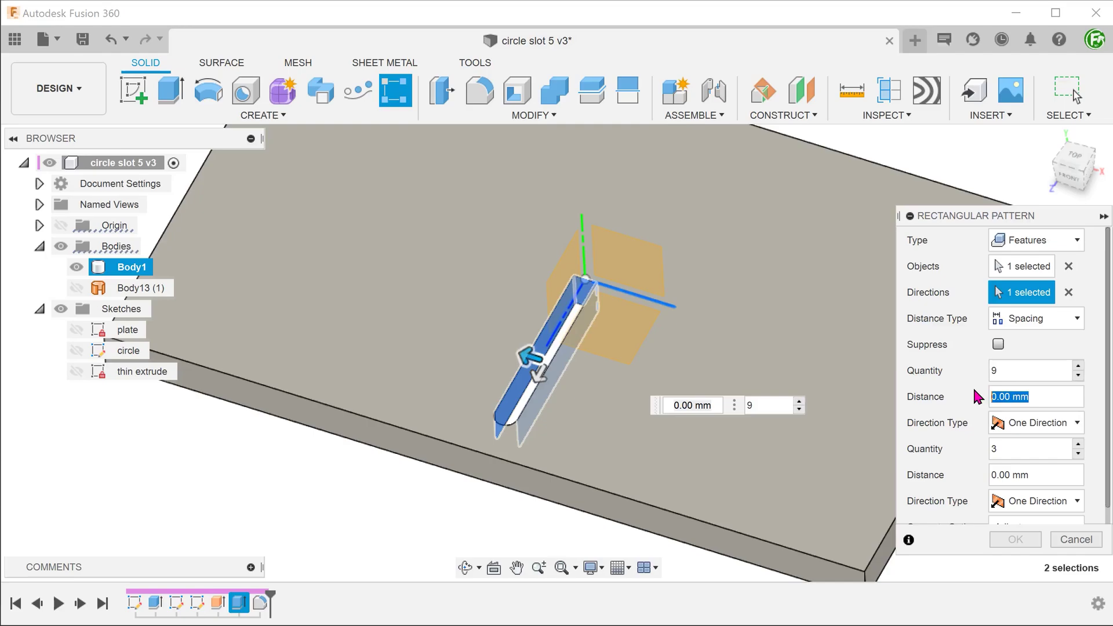
{"action": "type", "text": "5.5"}
{"action": "left_click", "coordinate": [1036, 423]}
{"action": "left_click", "coordinate": [1031, 445]}
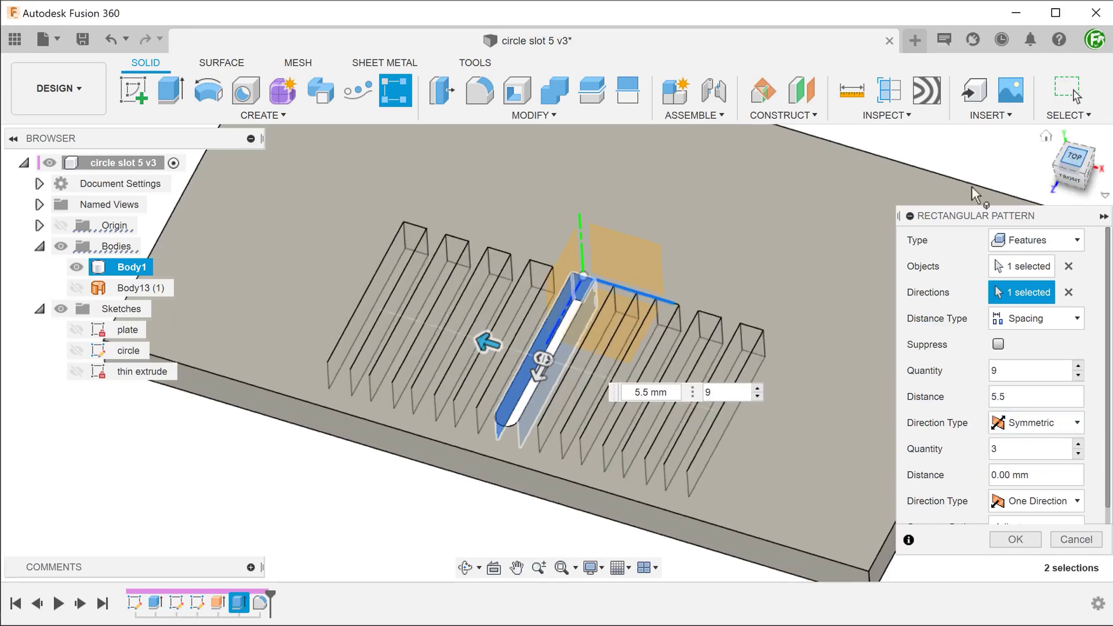
{"action": "left_click", "coordinate": [1074, 155]}
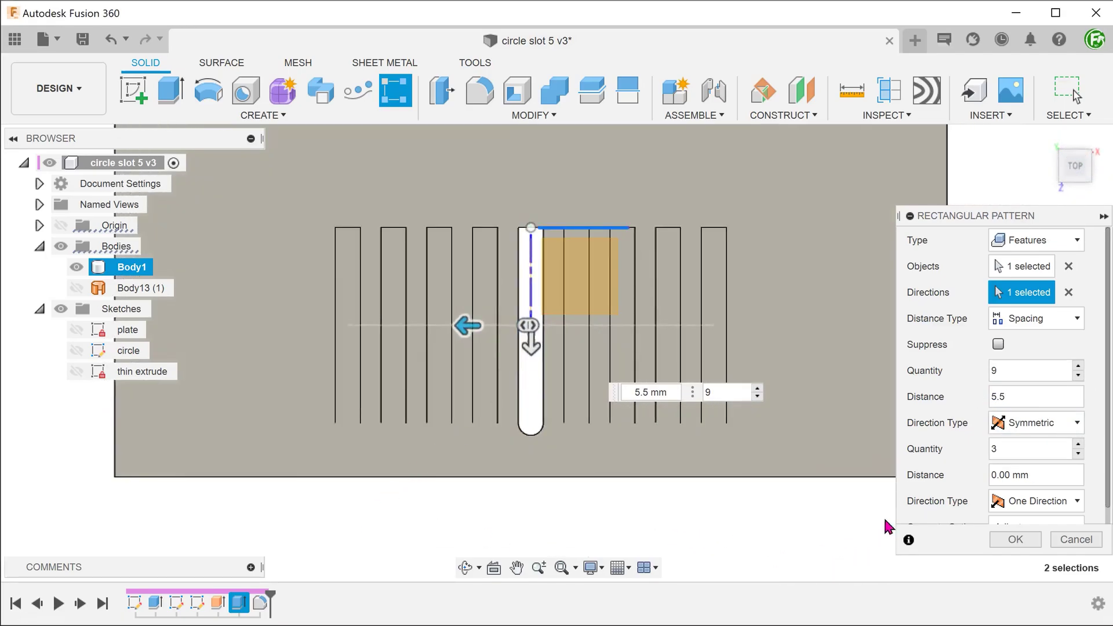
{"action": "scroll", "coordinate": [1107, 478], "scroll_direction": "down", "scroll_amount": 1}
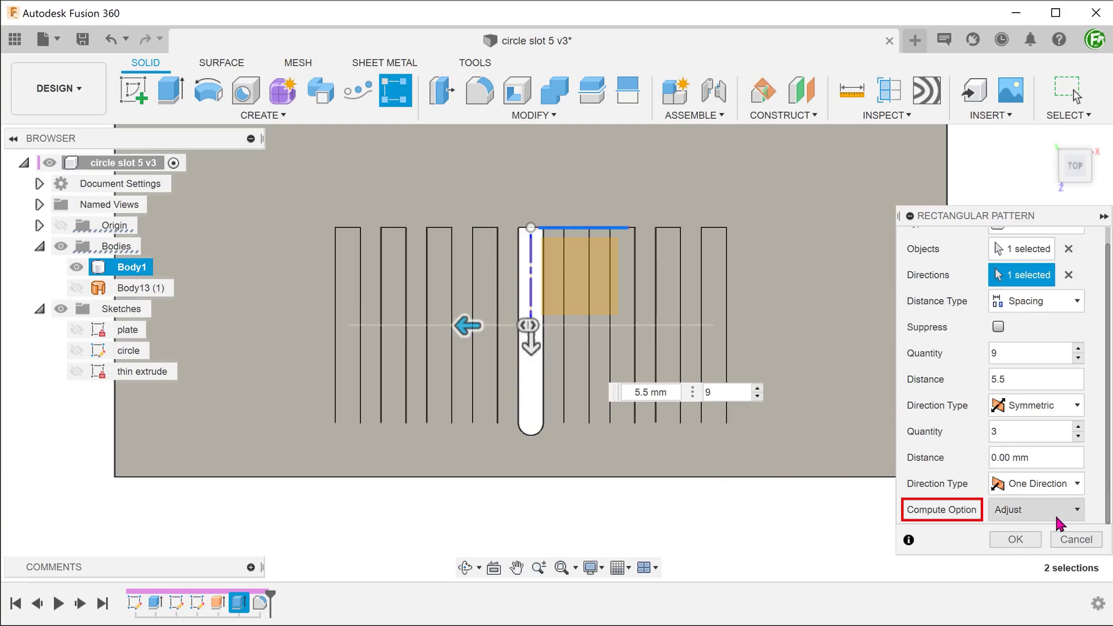
{"action": "left_click", "coordinate": [1015, 539]}
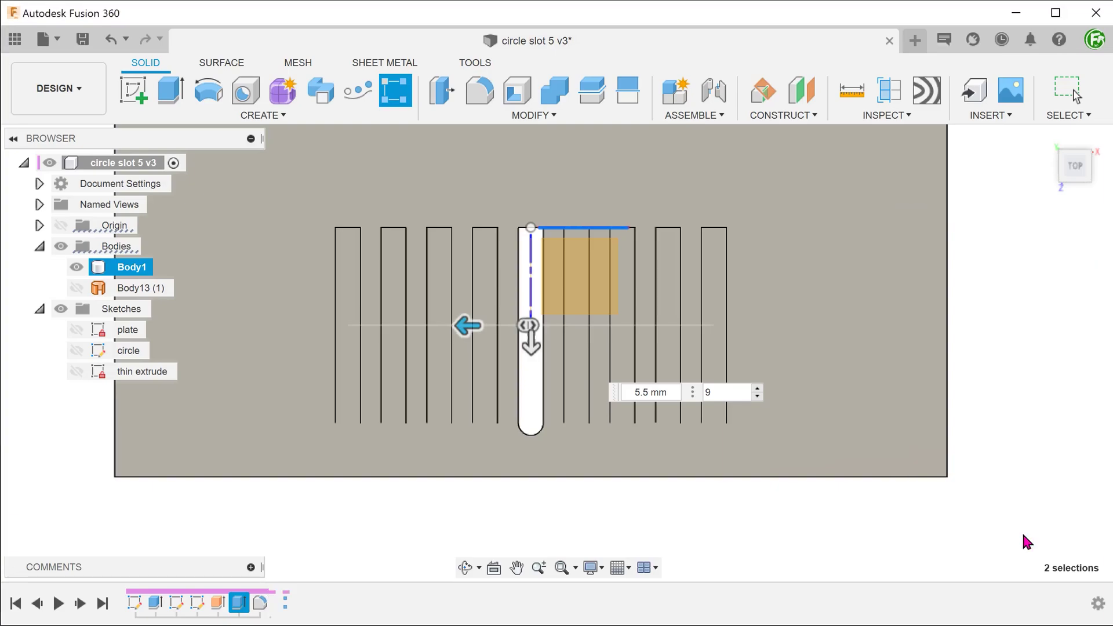
Show the circle sketch around the nine slots, drag its edge inward, and save as version 4.
{"action": "scroll", "coordinate": [721, 527], "scroll_direction": "down", "scroll_amount": 2}
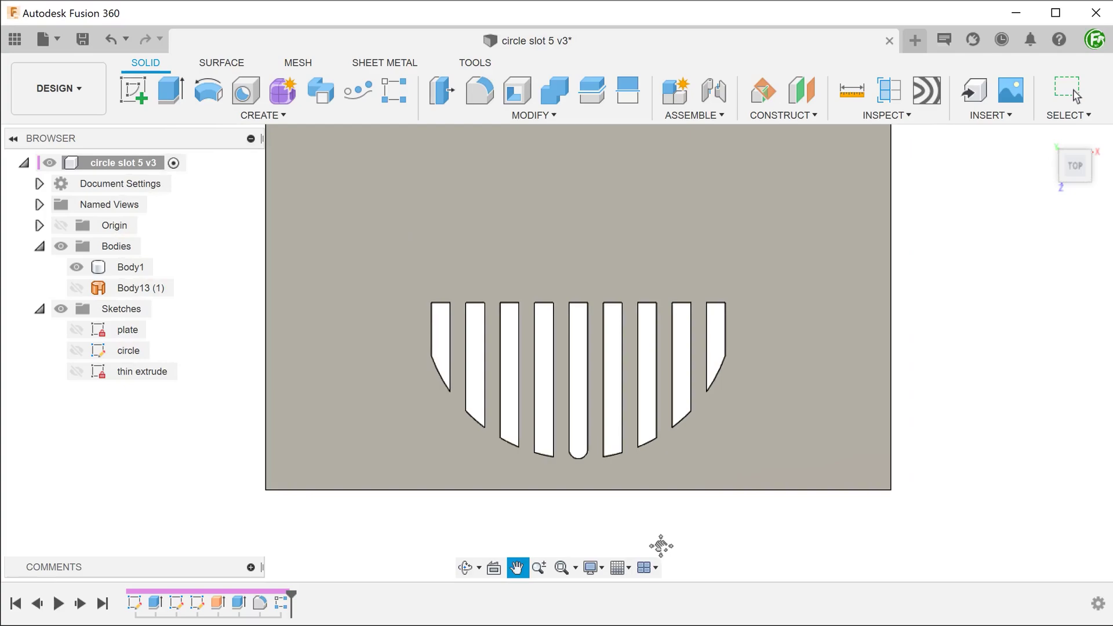
{"action": "middle_click_drag", "start_coordinate": [658, 544], "coordinate": [651, 562]}
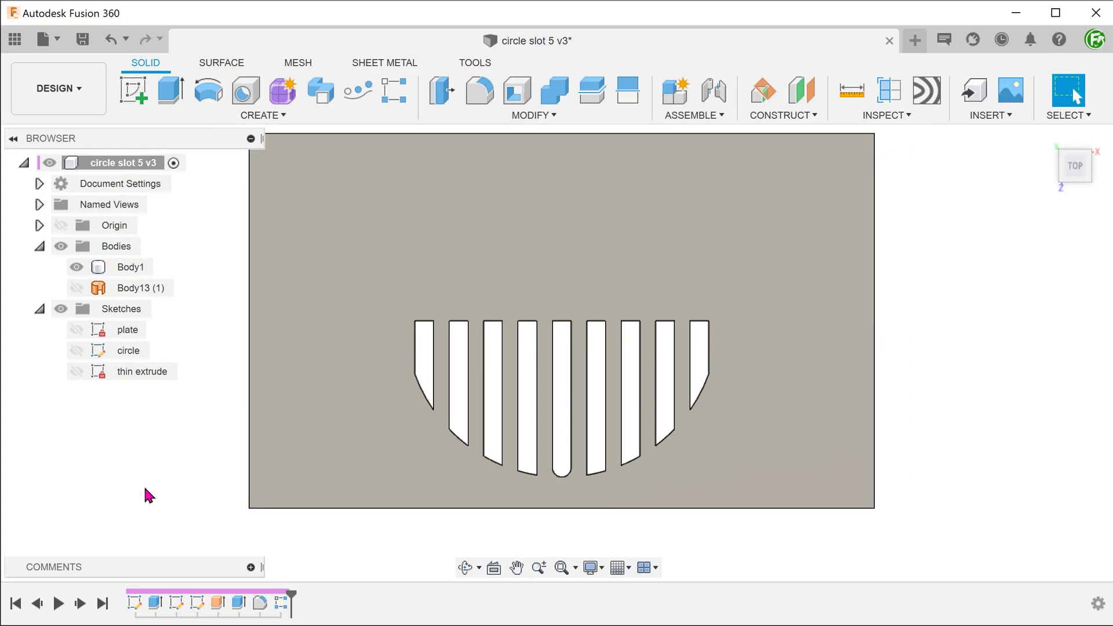
{"action": "left_click", "coordinate": [76, 350]}
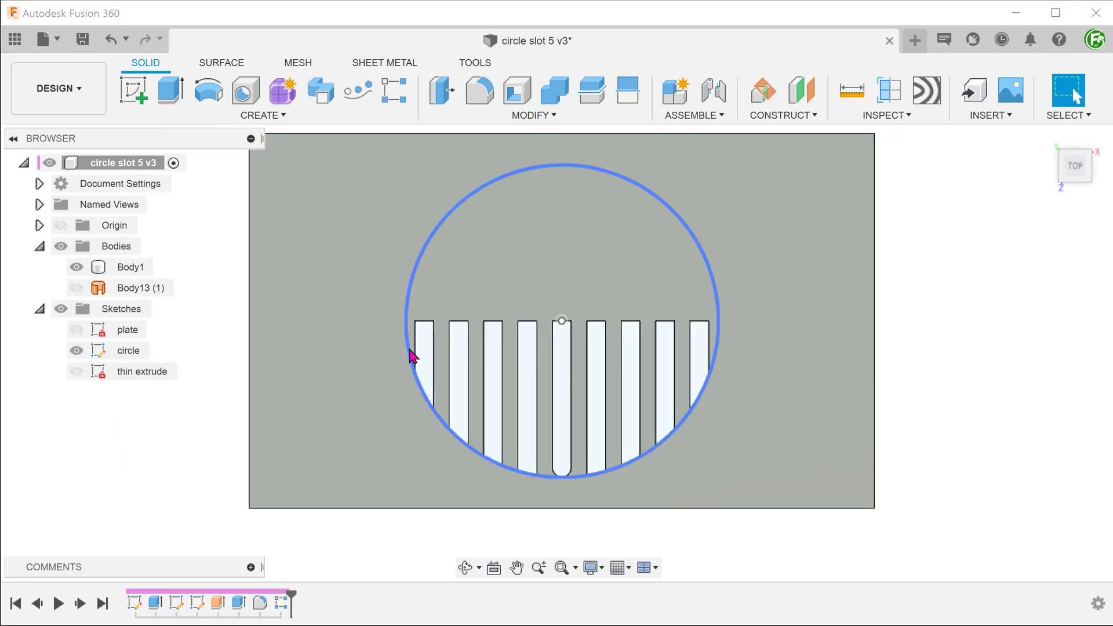
{"action": "mouse_move", "coordinate": [411, 352]}
{"action": "left_mouse_down"}
{"action": "mouse_move", "coordinate": [437, 347]}
{"action": "mouse_move", "coordinate": [422, 395]}
{"action": "left_mouse_up"}
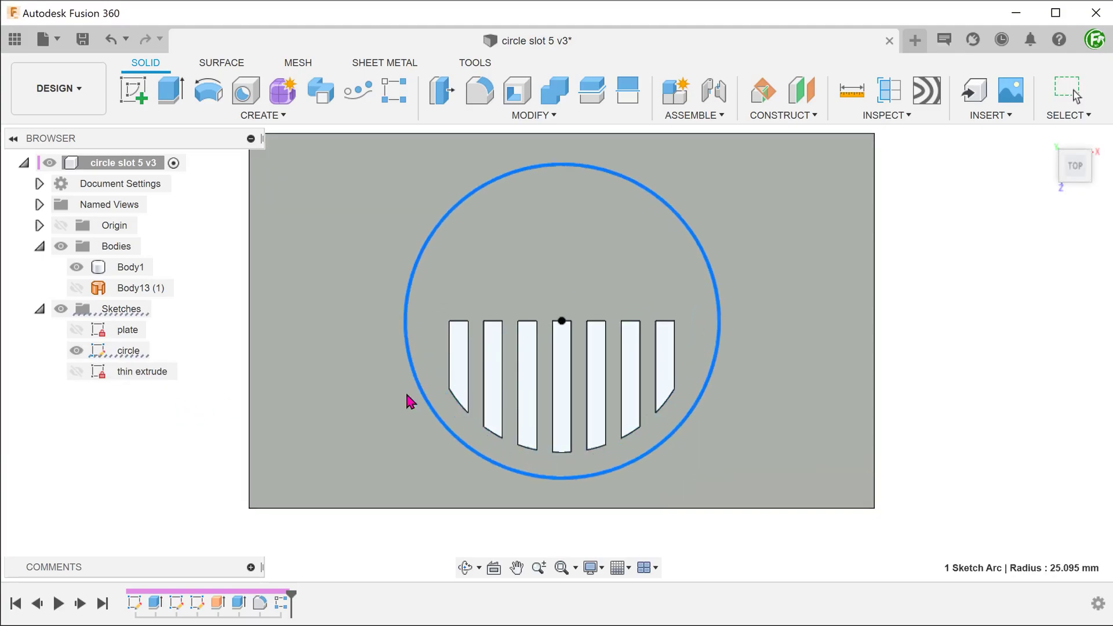
{"action": "key", "text": "ctrl+s"}
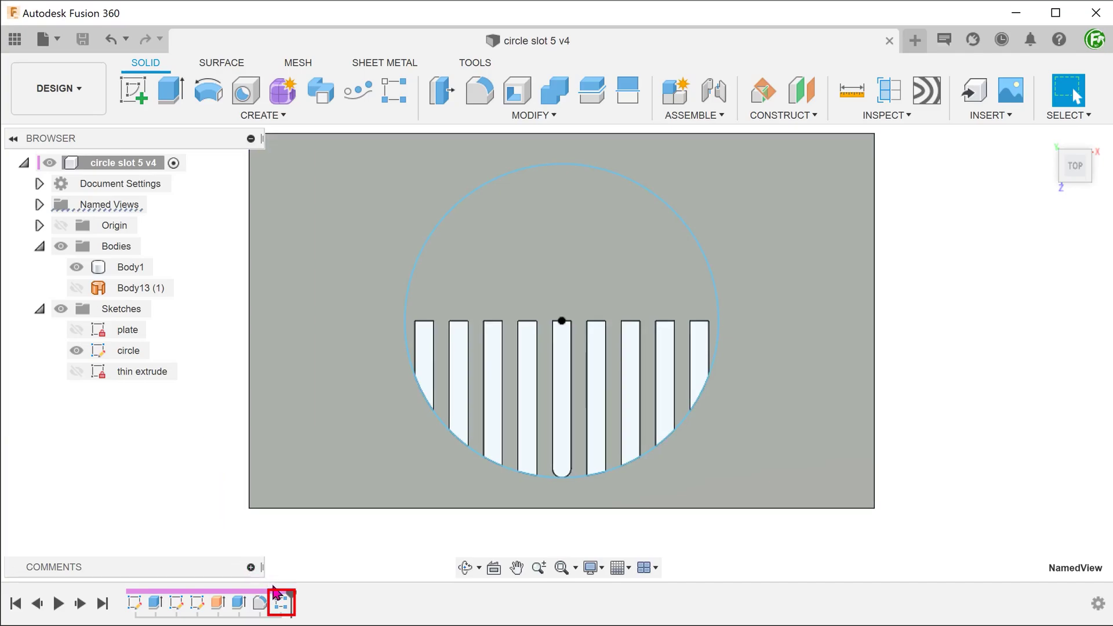
Add the rounded-end fillet to the slot pattern's objects, then resize the circle so slots refit.
{"action": "right_click", "coordinate": [283, 603]}
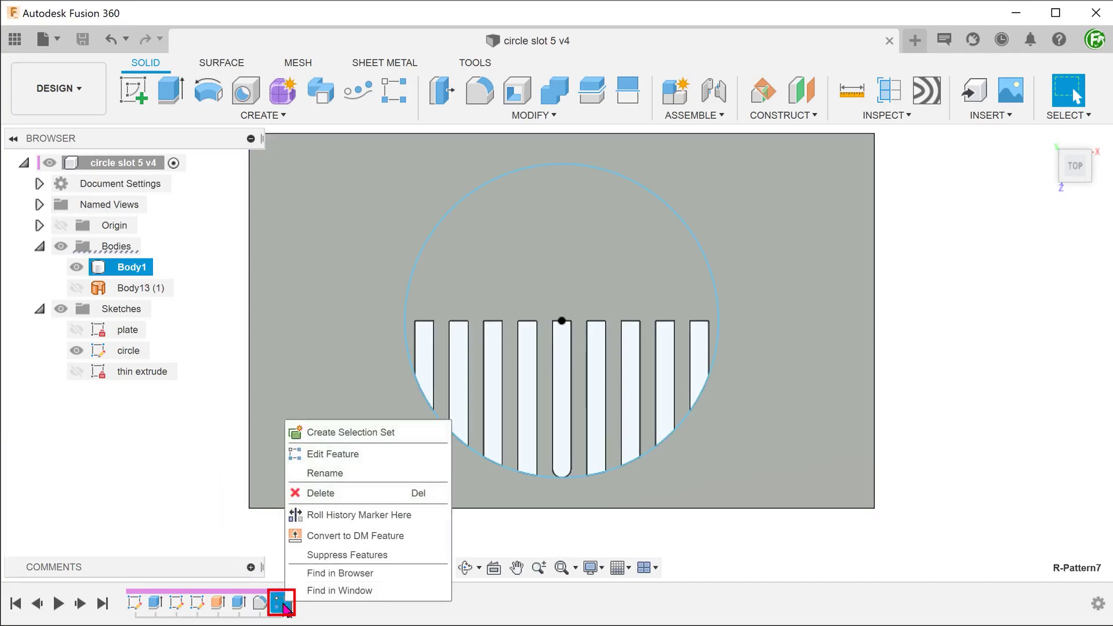
{"action": "left_click", "coordinate": [379, 463]}
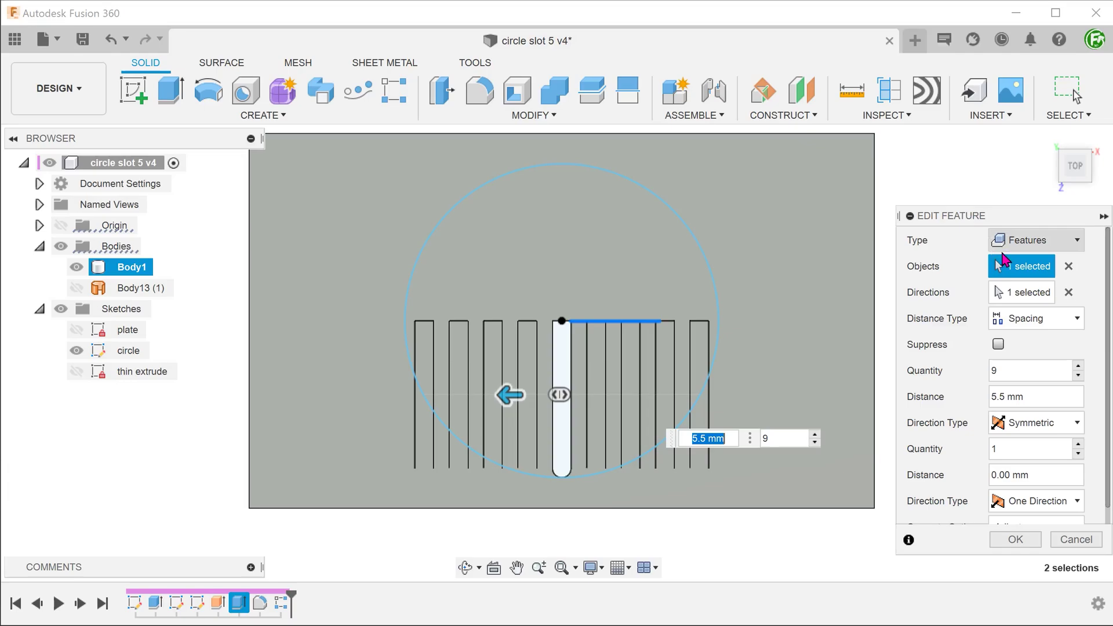
{"action": "left_click", "coordinate": [534, 447], "text": "ctrl"}
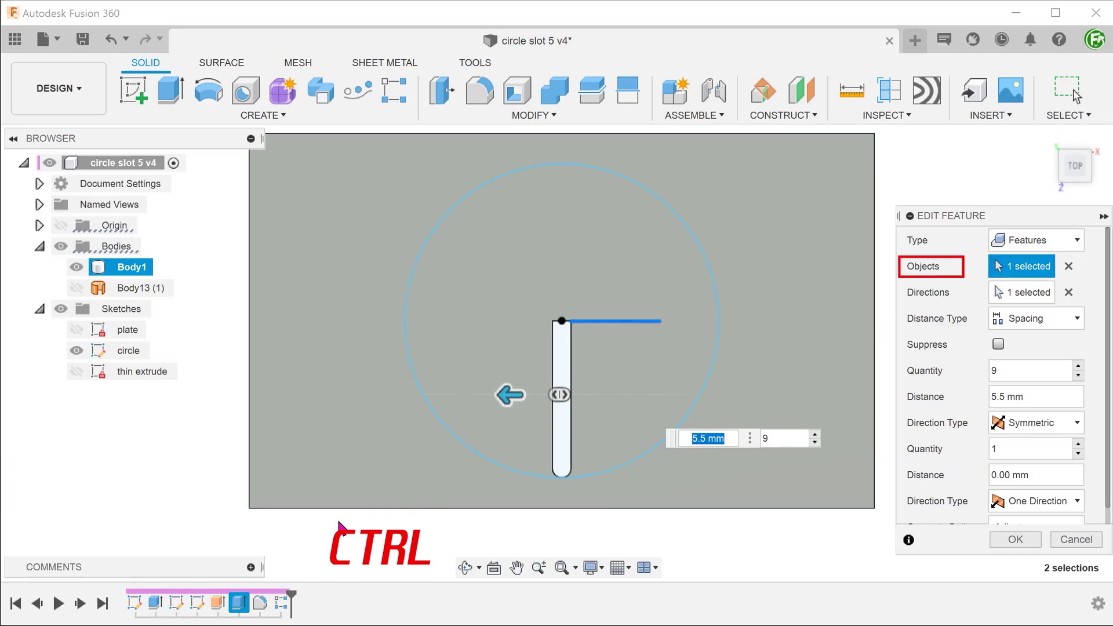
{"action": "left_click", "coordinate": [261, 604], "text": "ctrl"}
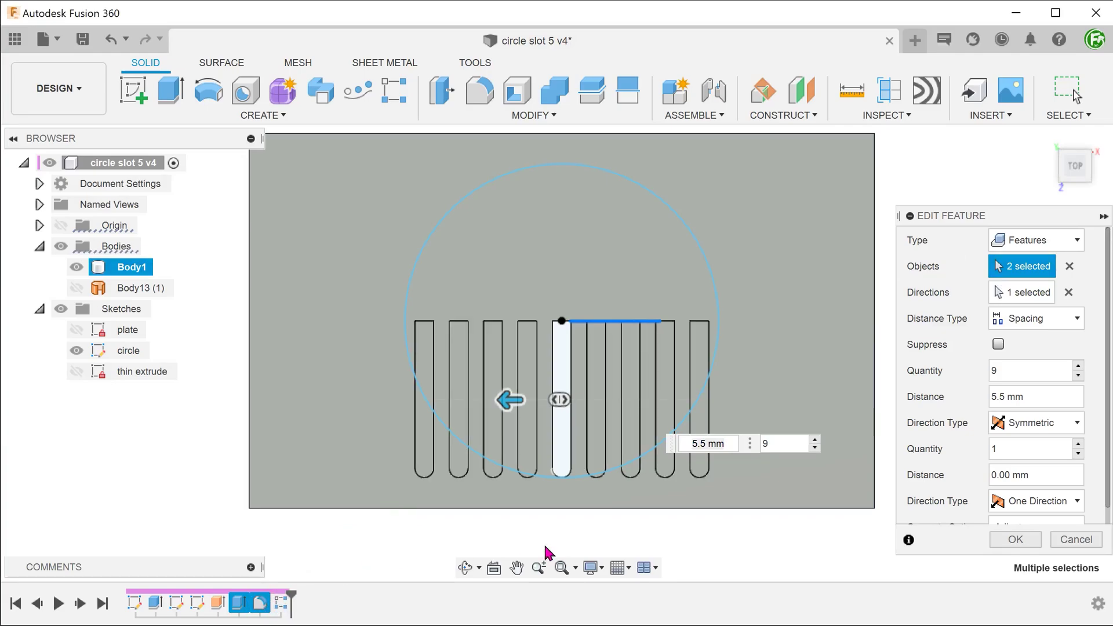
{"action": "scroll", "coordinate": [1102, 485], "scroll_direction": "down", "scroll_amount": 1}
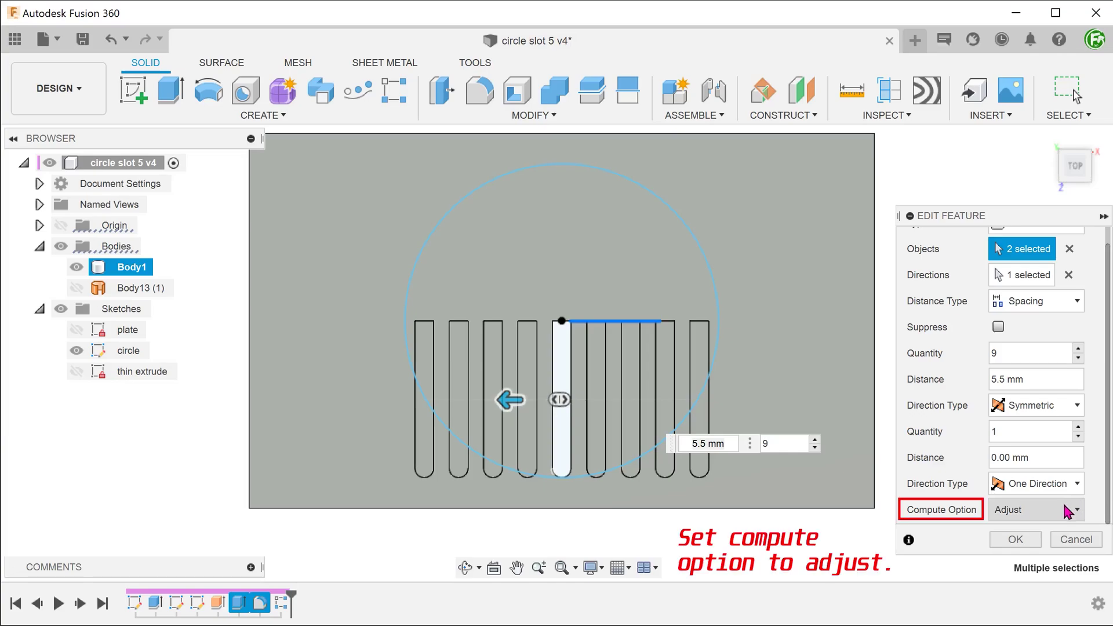
{"action": "left_click", "coordinate": [1014, 540]}
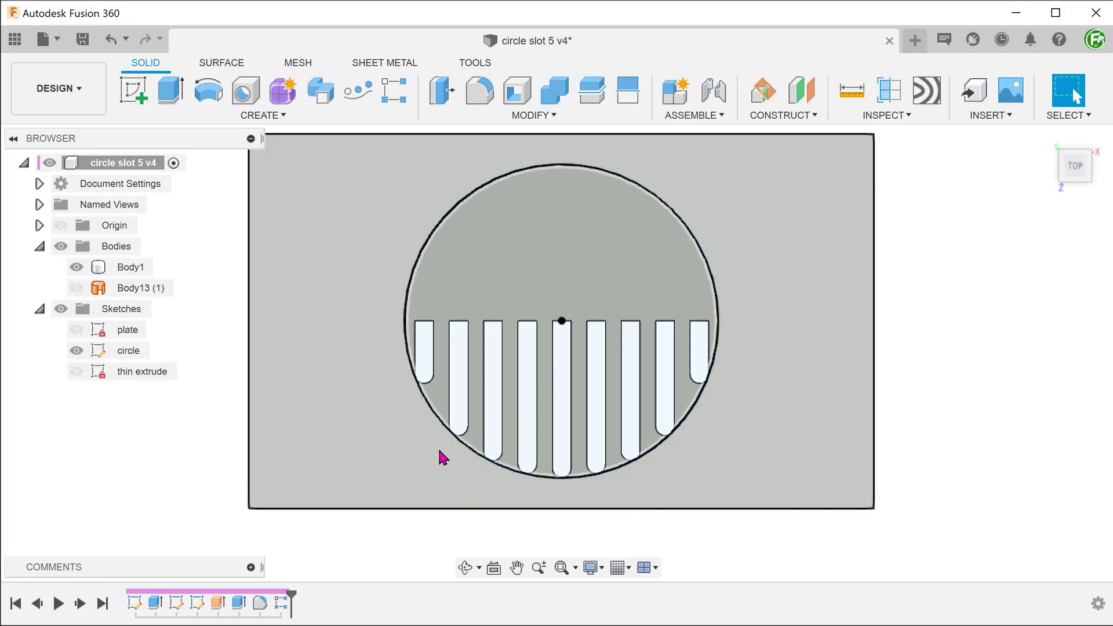
{"action": "mouse_move", "coordinate": [437, 417]}
{"action": "left_mouse_down"}
{"action": "mouse_move", "coordinate": [442, 449]}
{"action": "mouse_move", "coordinate": [445, 425]}
{"action": "left_mouse_up"}
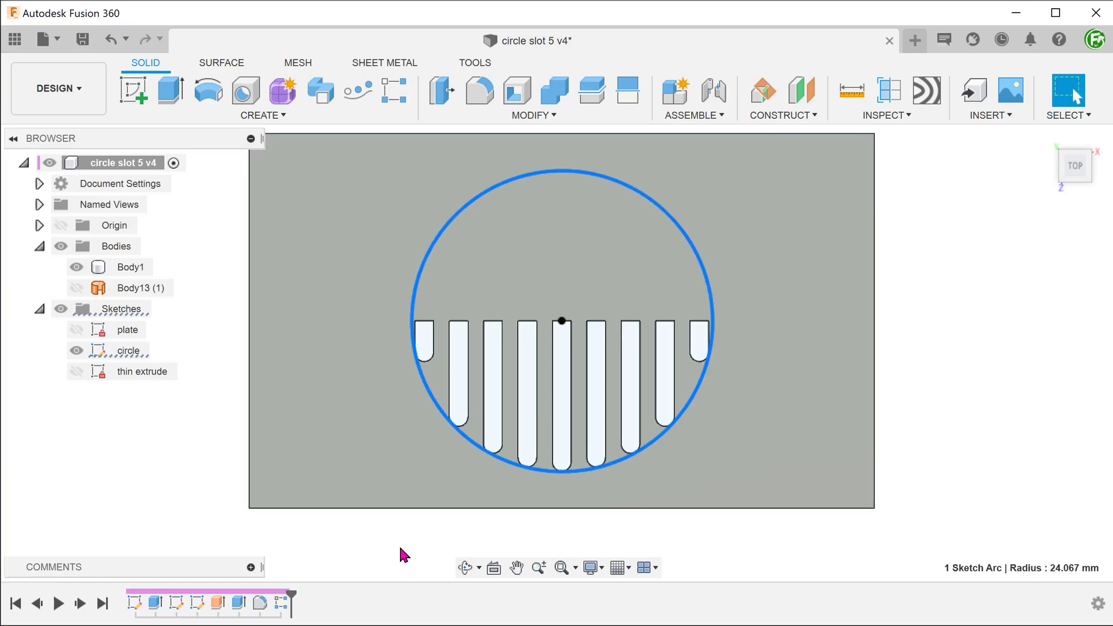
{"action": "left_click", "coordinate": [398, 545]}
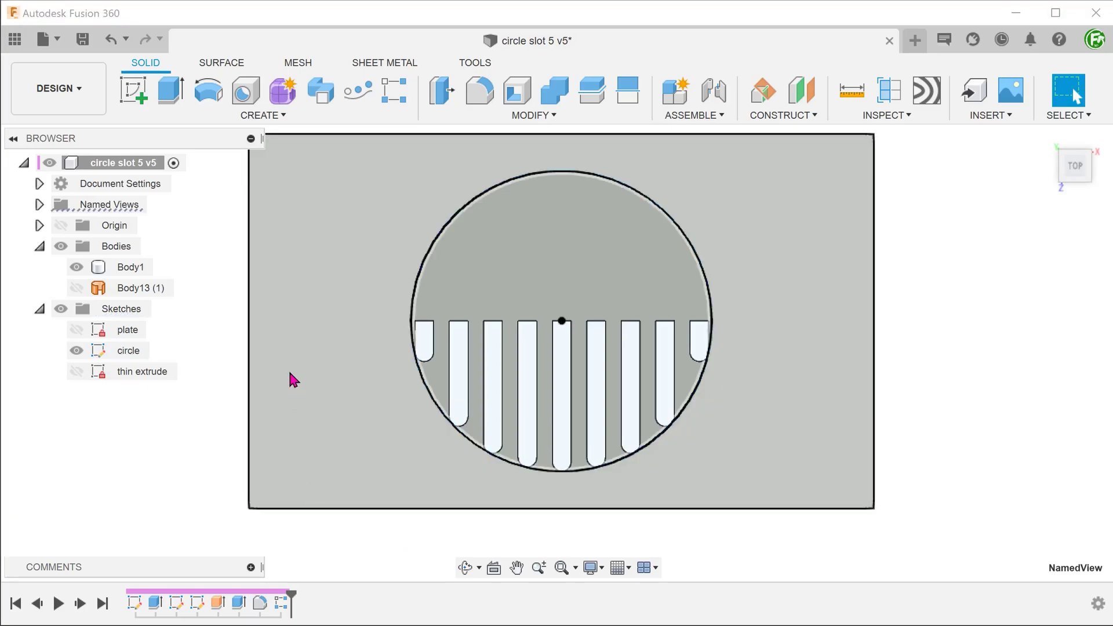
Start a Features mirror of the slot extrude, its fillet and the slot pattern.
{"action": "left_click", "coordinate": [235, 119]}
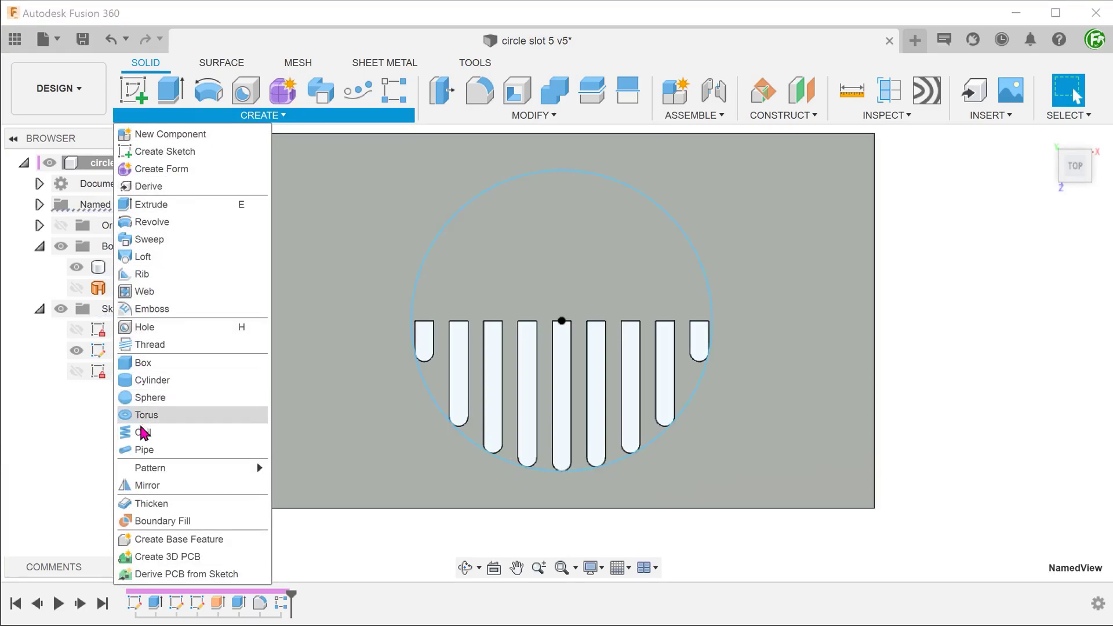
{"action": "left_click", "coordinate": [177, 486]}
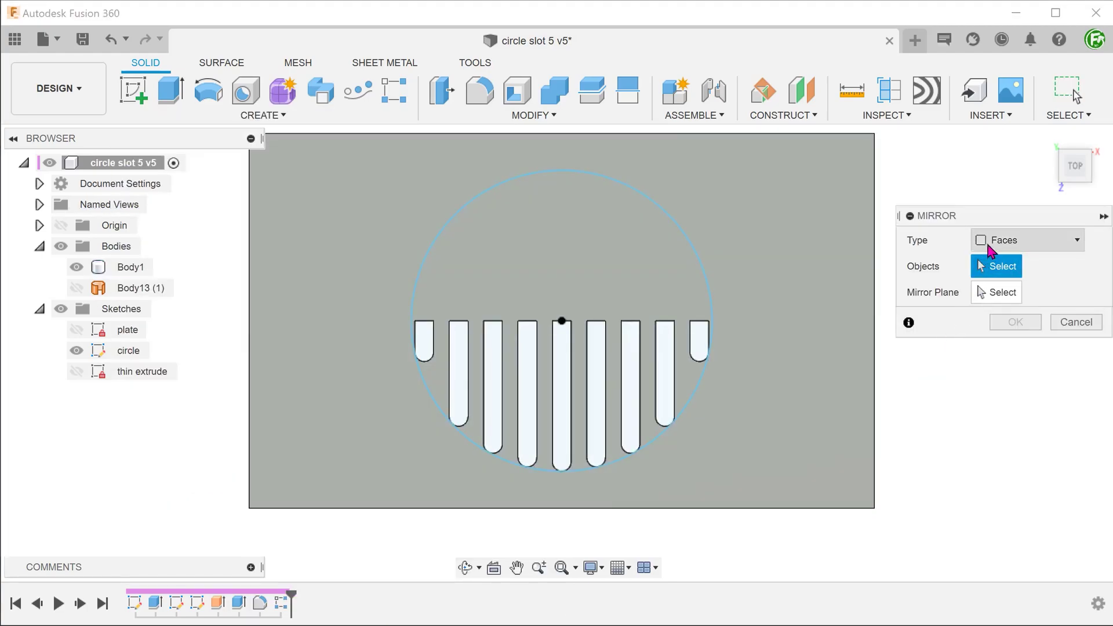
{"action": "left_click", "coordinate": [988, 246]}
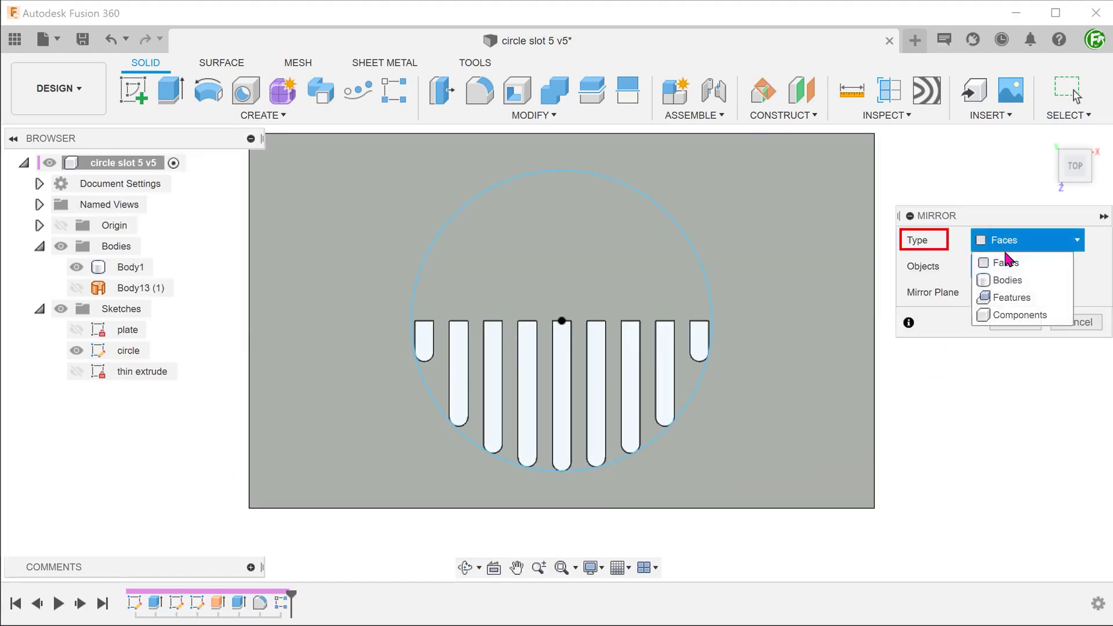
{"action": "left_click", "coordinate": [1042, 301]}
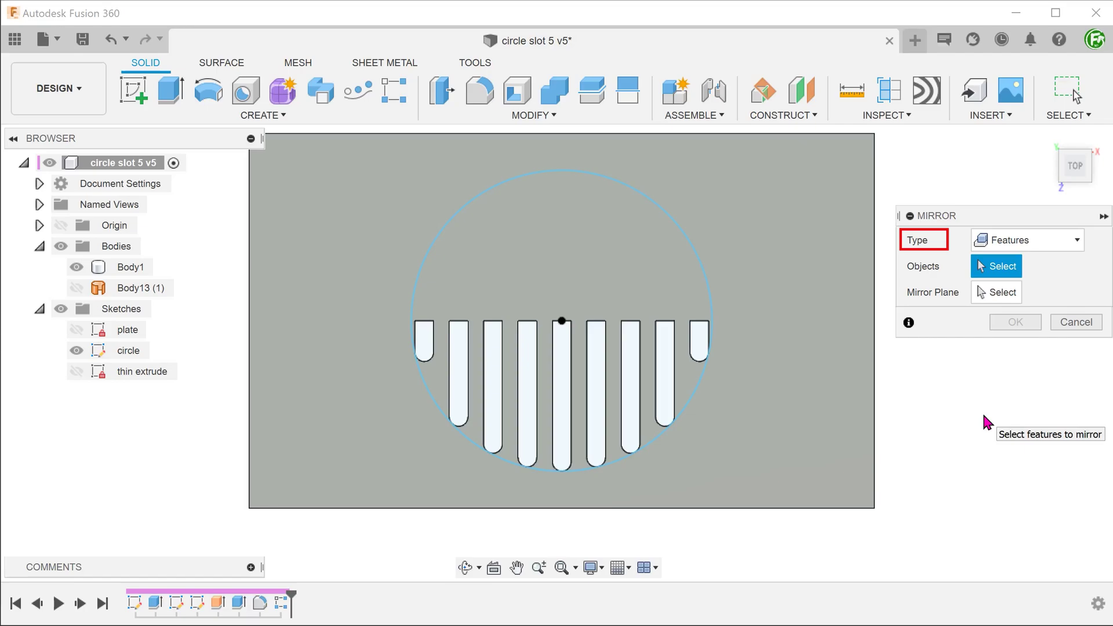
{"action": "left_click", "coordinate": [238, 603]}
{"action": "left_click", "coordinate": [261, 603]}
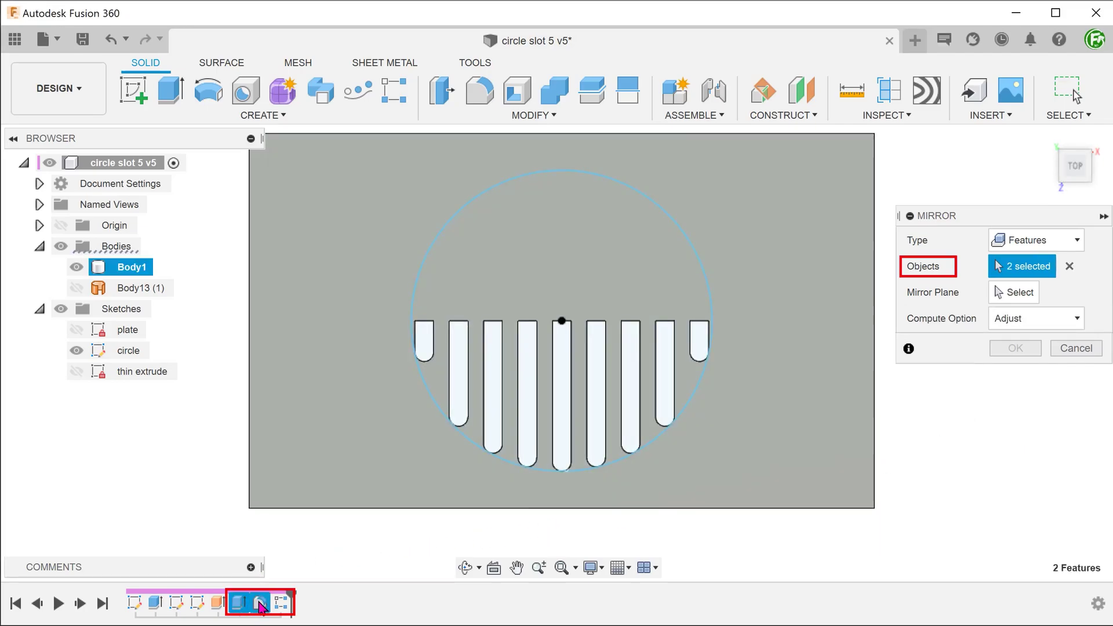
{"action": "left_click", "coordinate": [282, 603]}
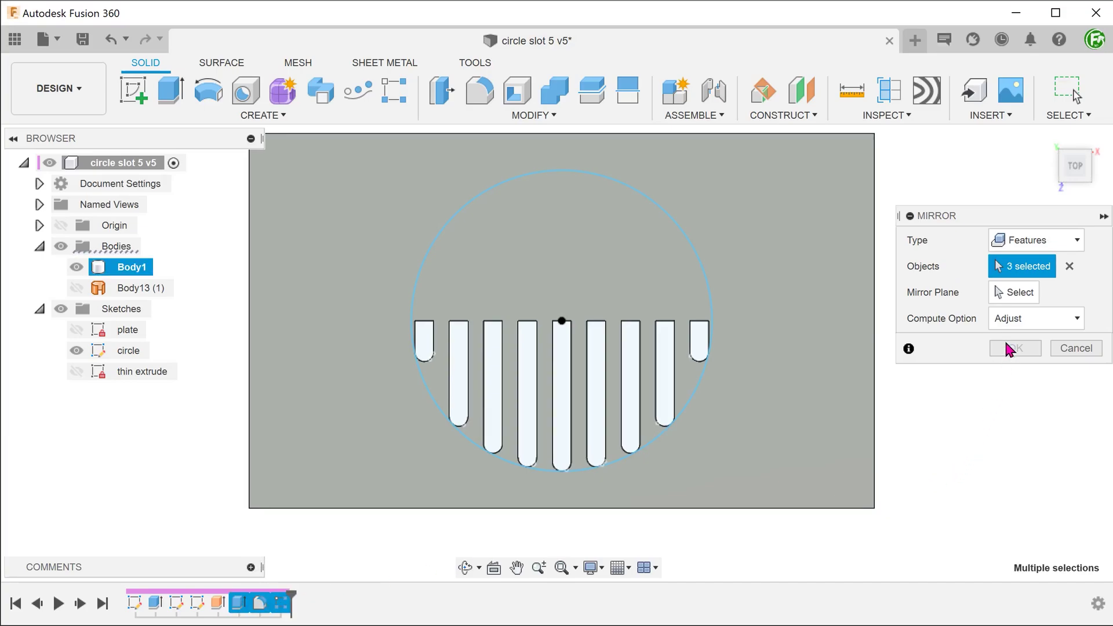
Mirror them across the centre construction plane with the chosen compute option.
{"action": "left_click", "coordinate": [1015, 298]}
{"action": "key", "text": "F6"}
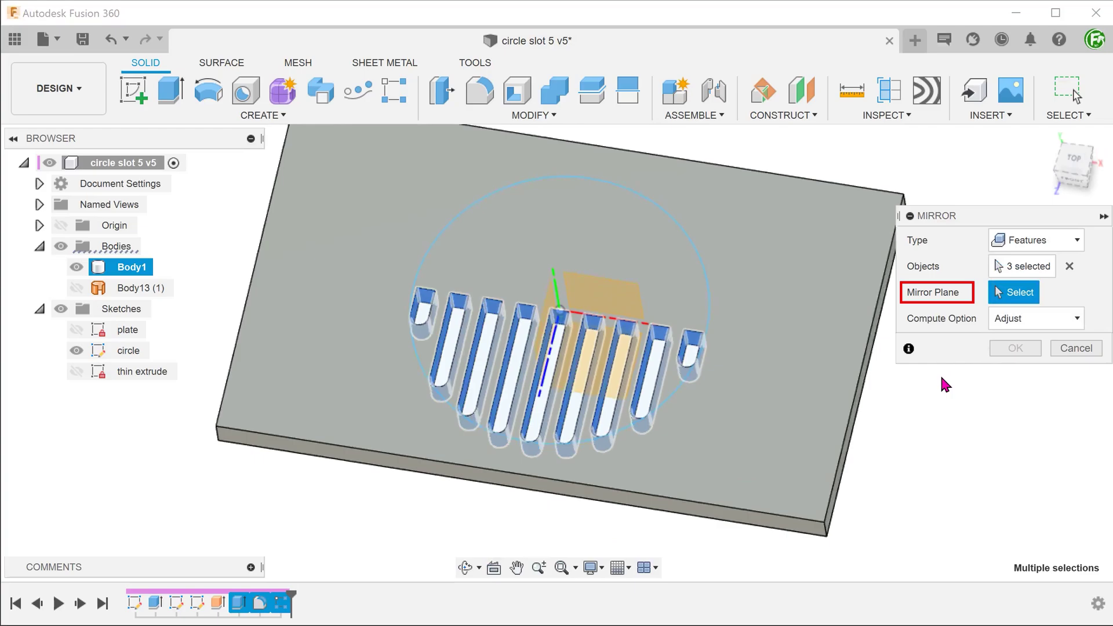
{"action": "left_click", "coordinate": [571, 290]}
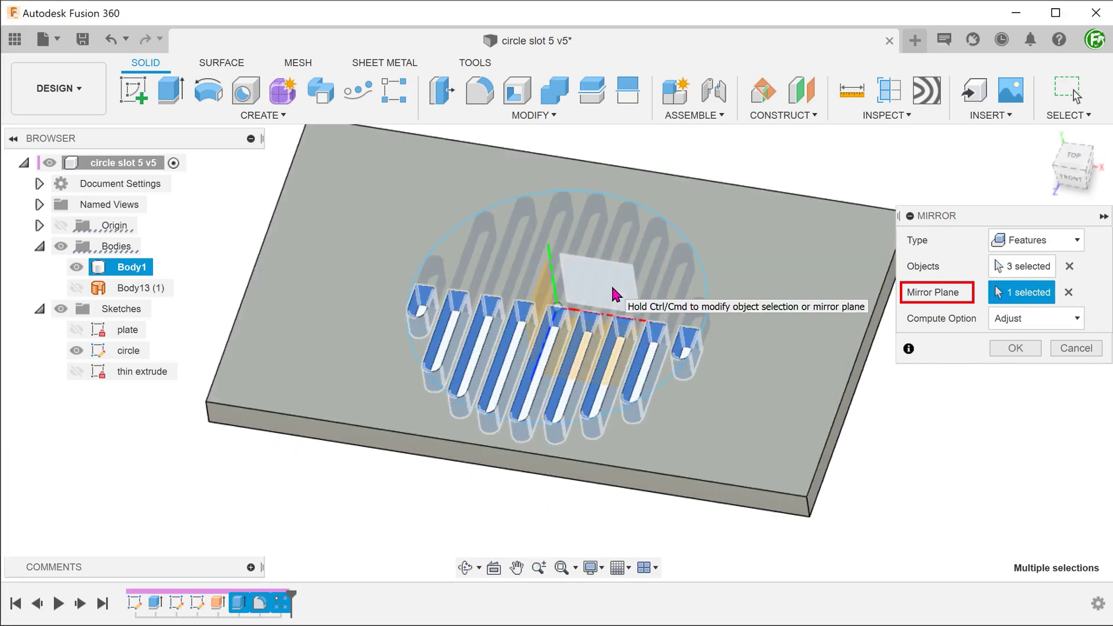
{"action": "left_click", "coordinate": [1035, 320]}
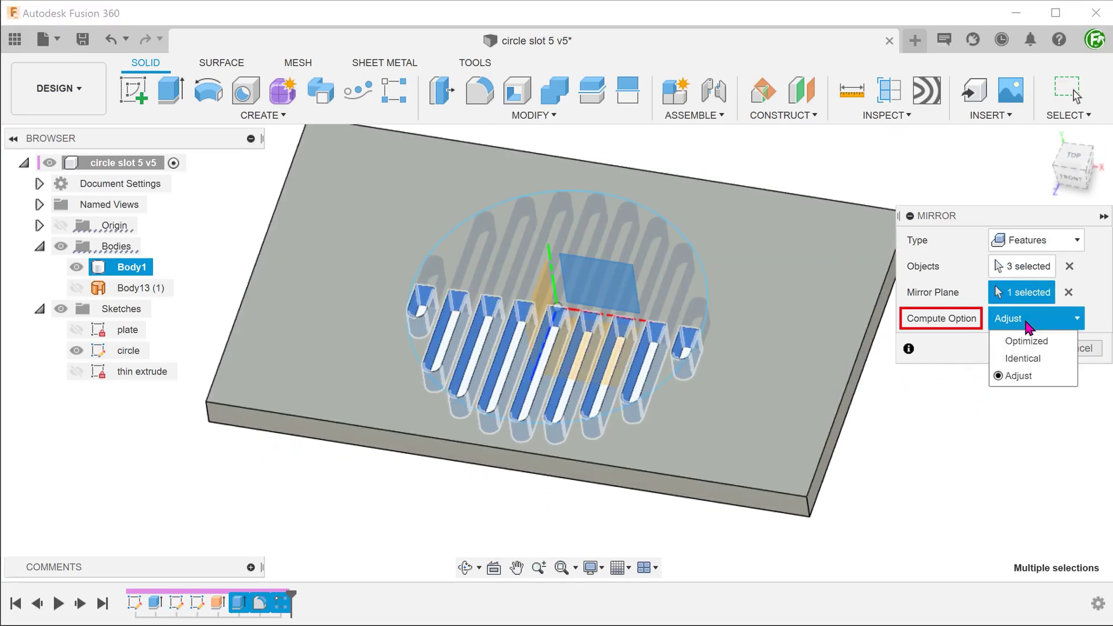
{"action": "left_click", "coordinate": [1052, 344]}
{"action": "left_click", "coordinate": [1006, 348]}
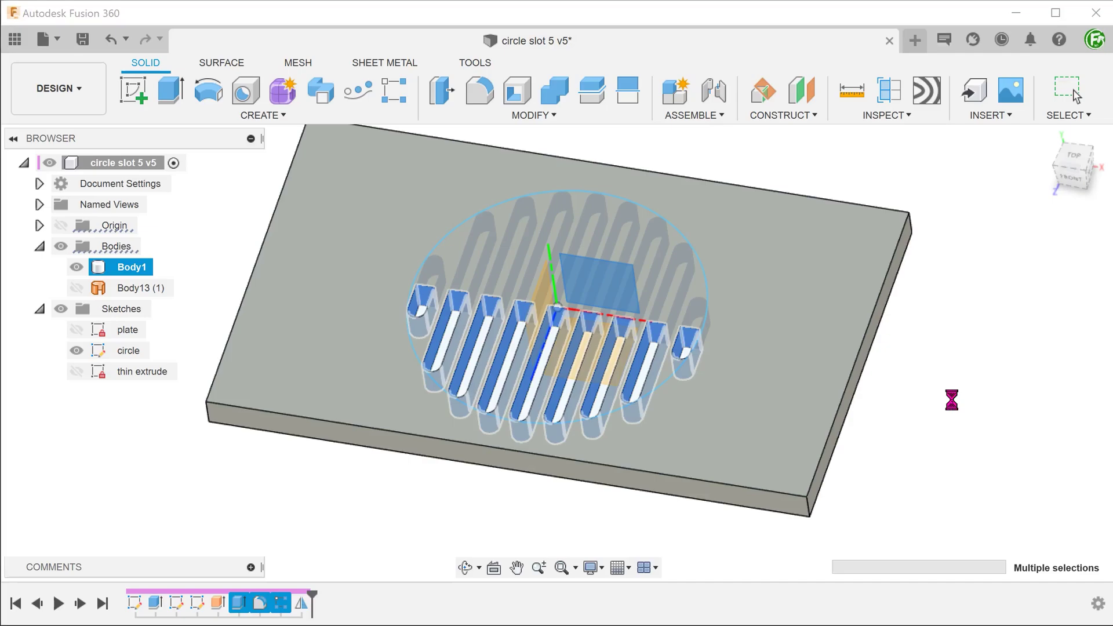
In top view, drag the sketch circle's edge to resize it so the slot grille refits.
{"action": "middle_click_drag", "start_coordinate": [952, 402], "coordinate": [937, 404], "text": "shift"}
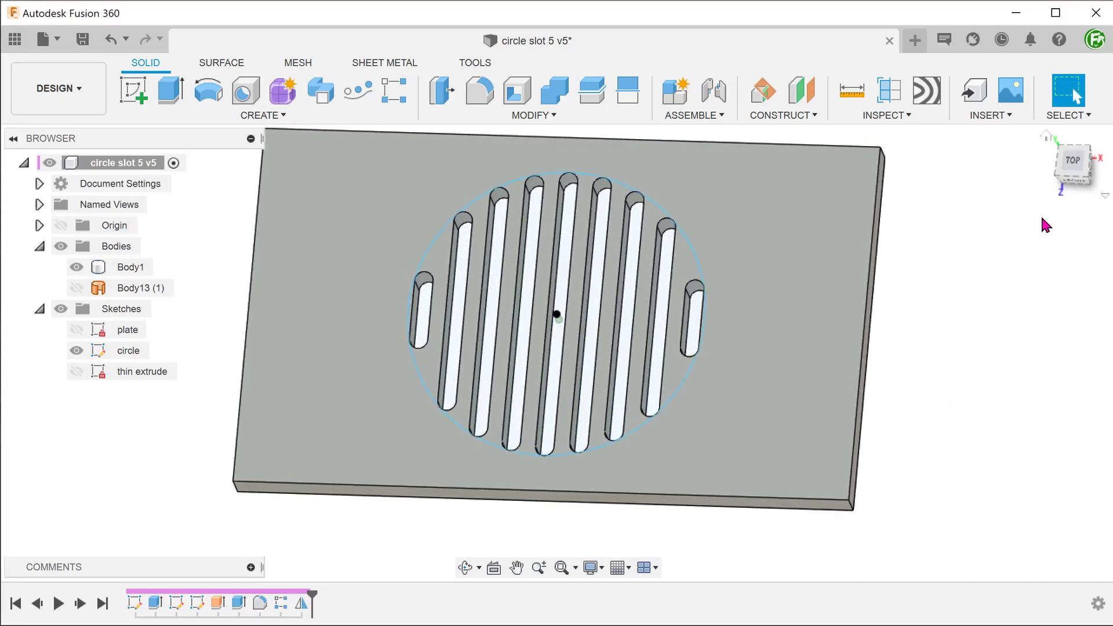
{"action": "left_click", "coordinate": [1072, 164]}
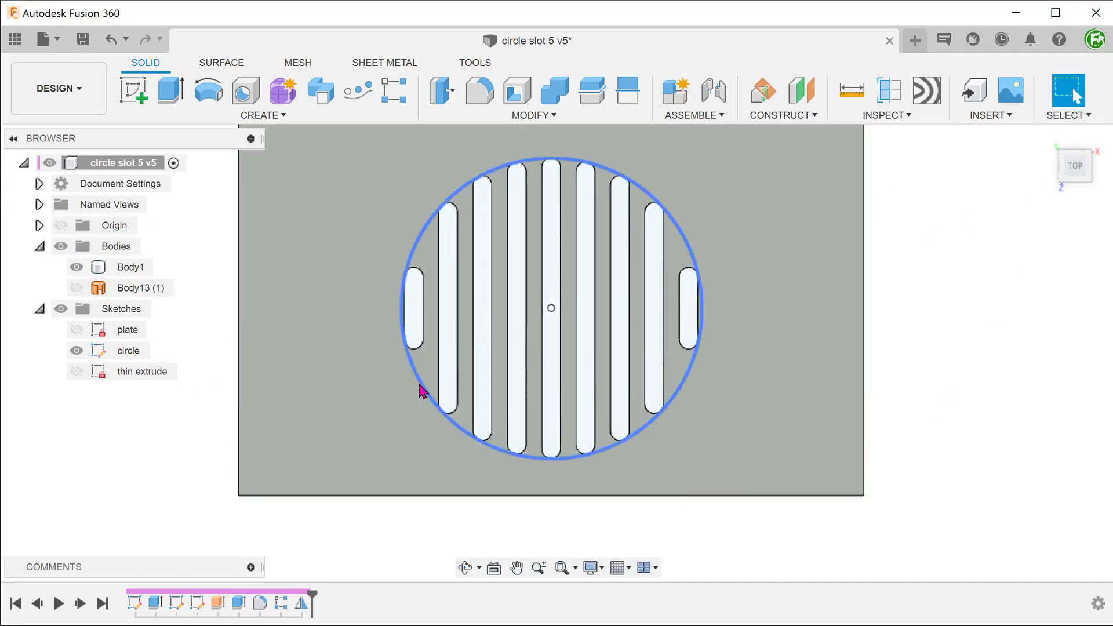
{"action": "left_click", "coordinate": [417, 403]}
{"action": "left_click_drag", "start_coordinate": [422, 418], "coordinate": [436, 406]}
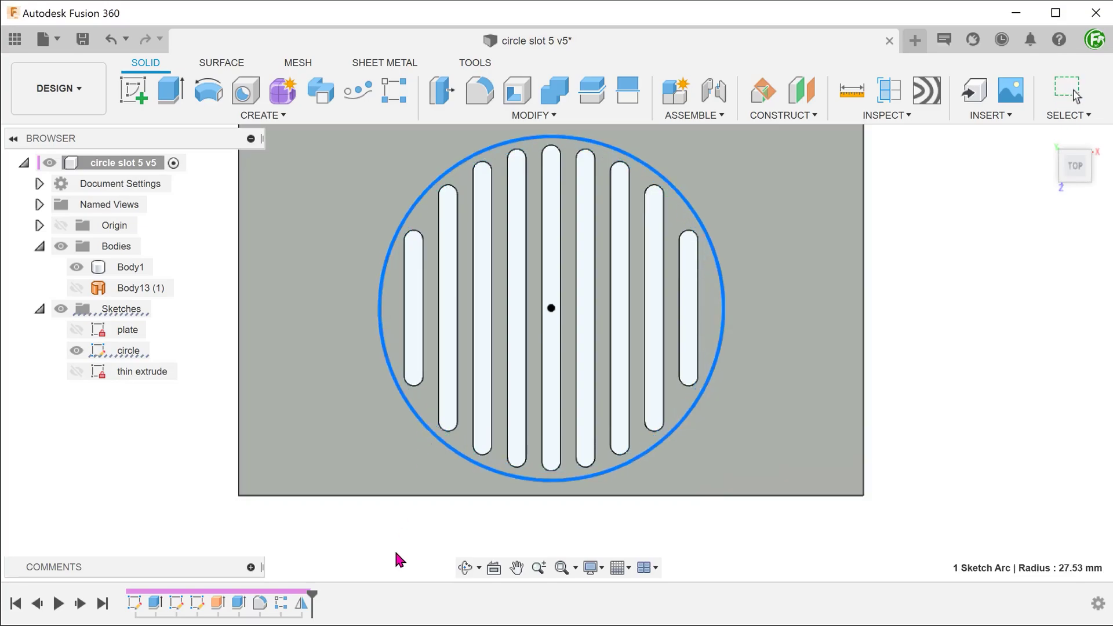